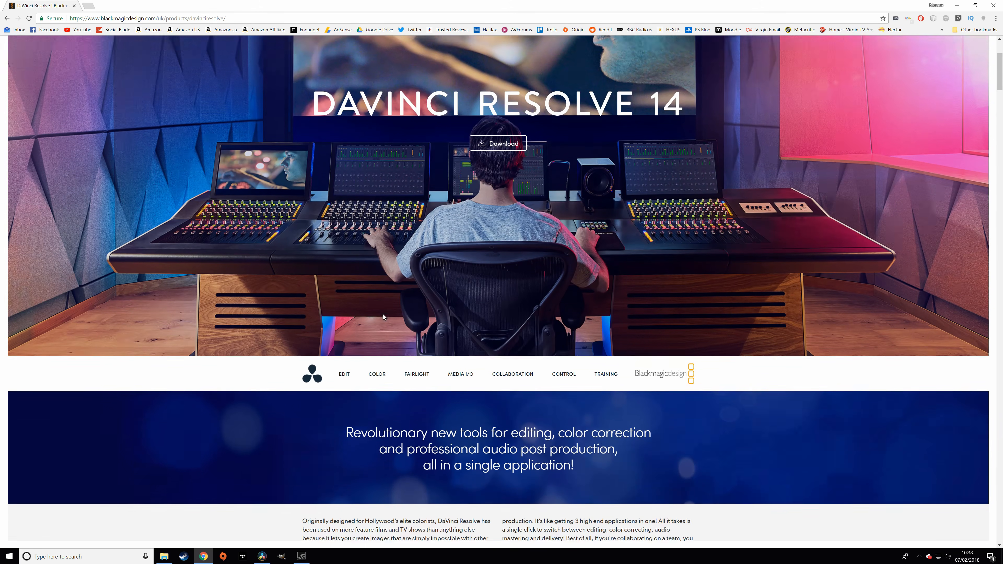
- Browse the DaVinci Resolve 14 product page, then return to the running DaVinci Resolve
scroll(287, 274, down, 6)
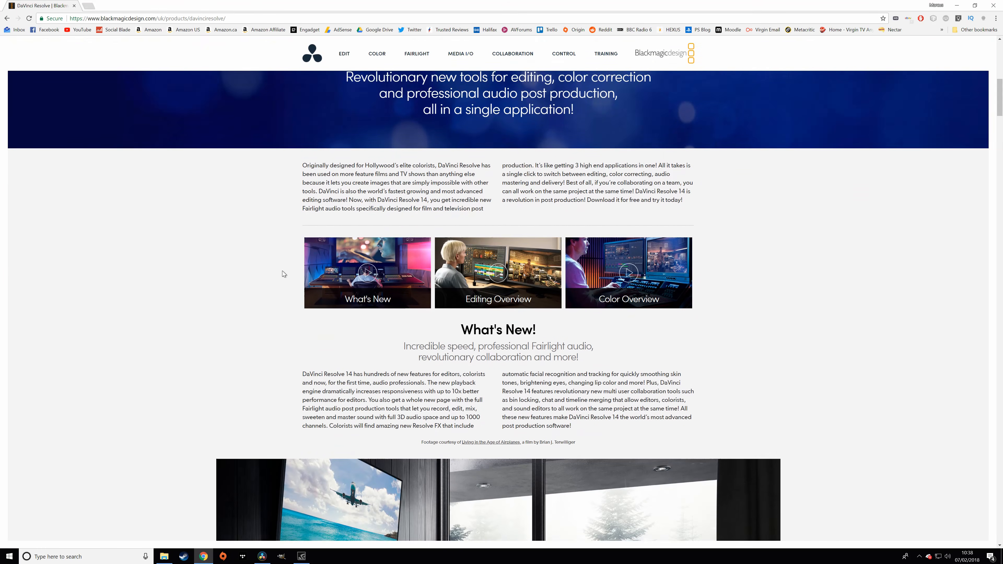
scroll(199, 238, down, 6)
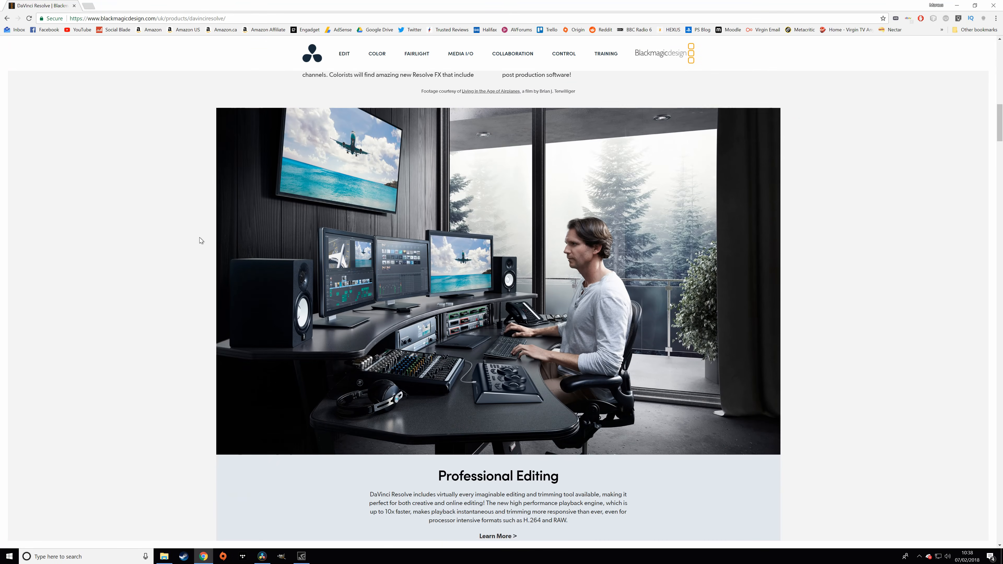
scroll(202, 254, up, 18)
scroll(204, 257, up, 3)
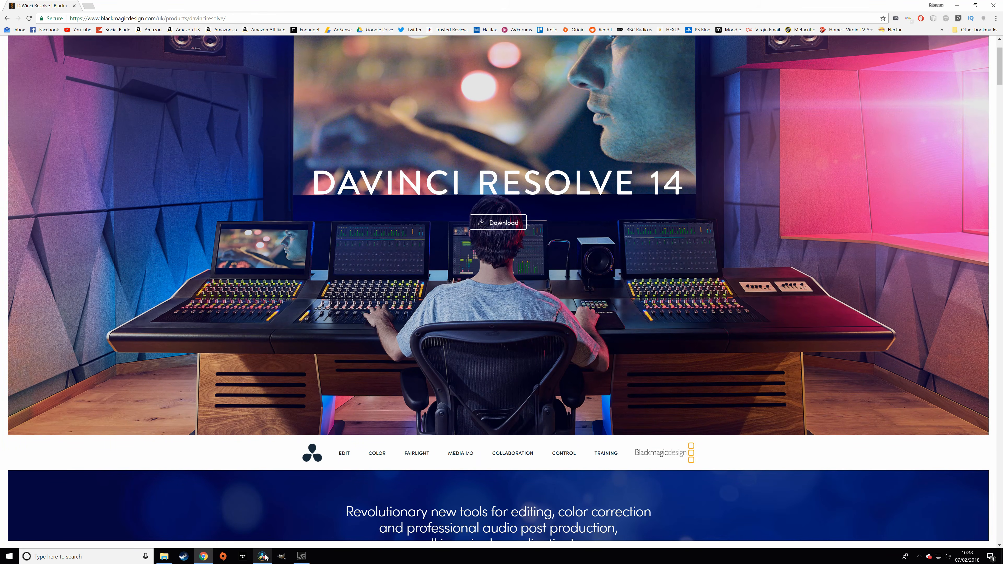
mouse_move(265, 557)
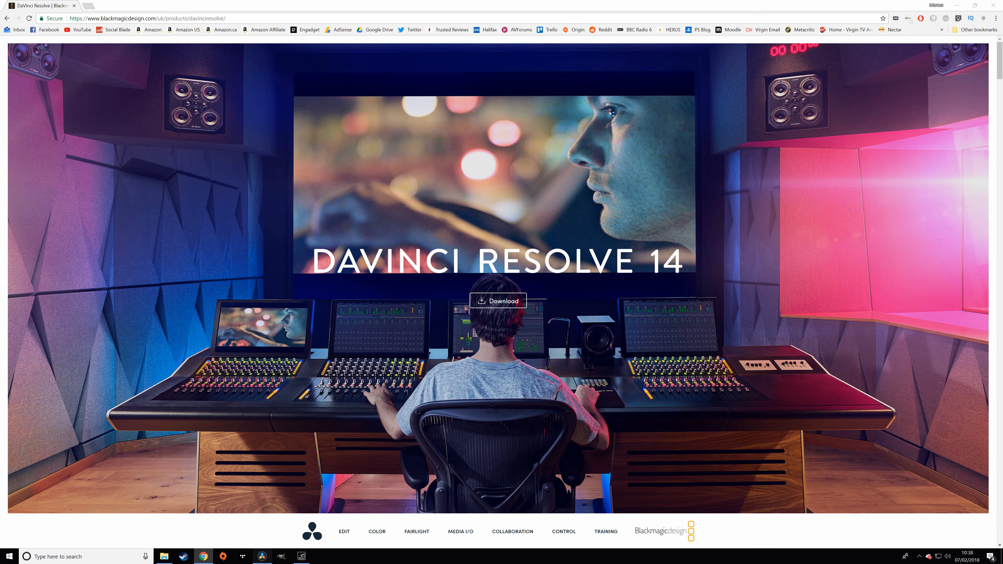
click(264, 557)
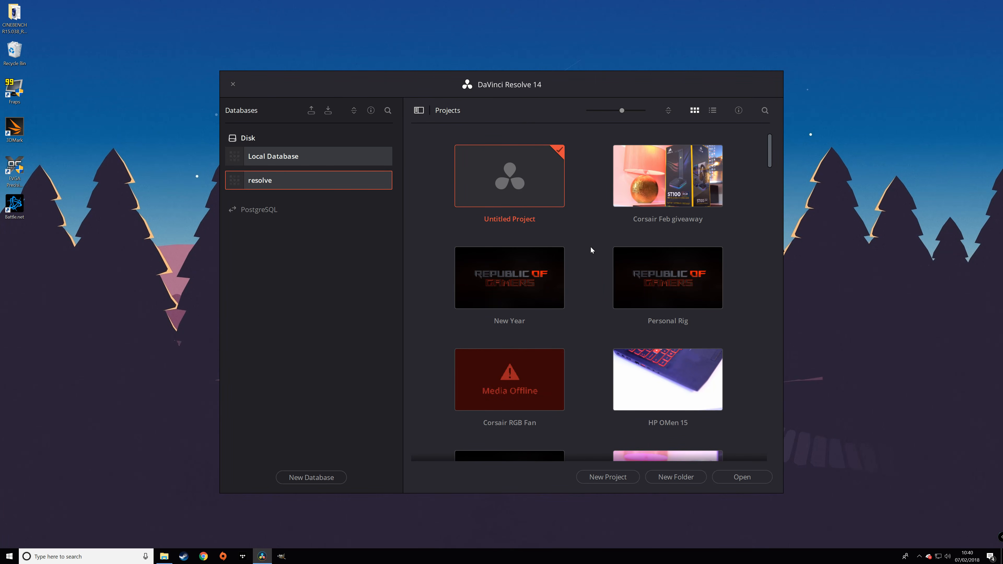
- Back up the resolve database to Sandisk SSD (F:), then open the Untitled Project
scroll(610, 263, down, 3)
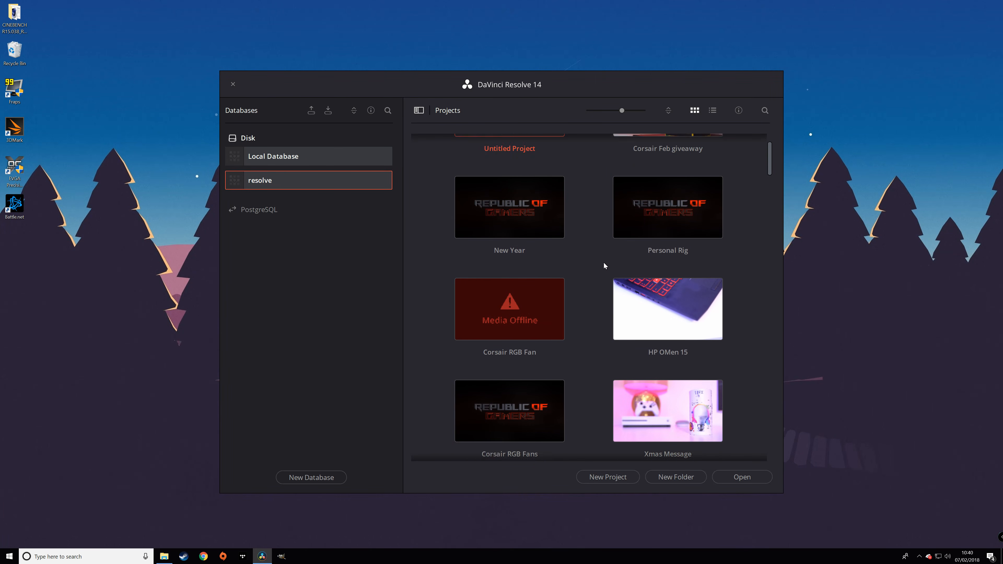
scroll(600, 261, up, 3)
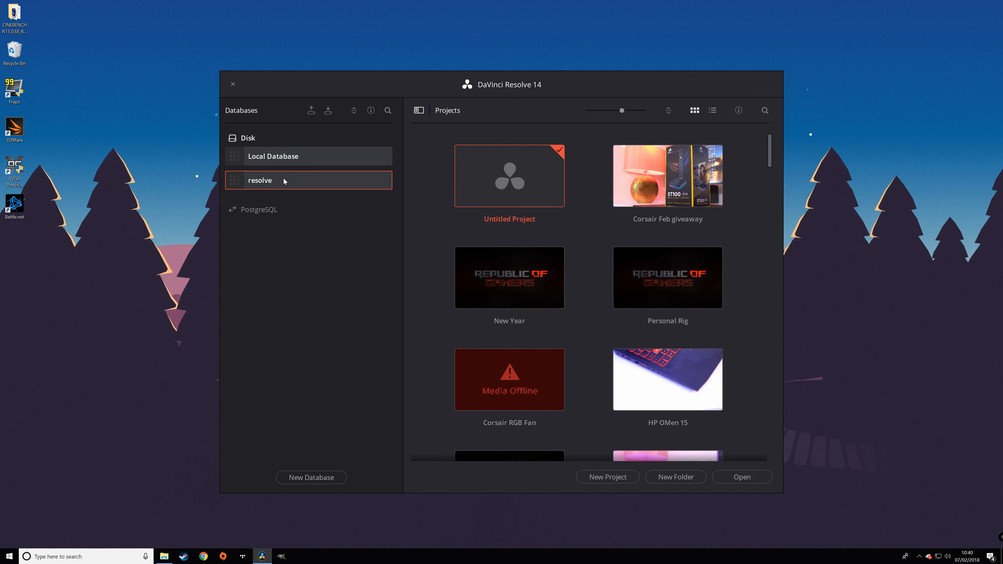
right_click(284, 180)
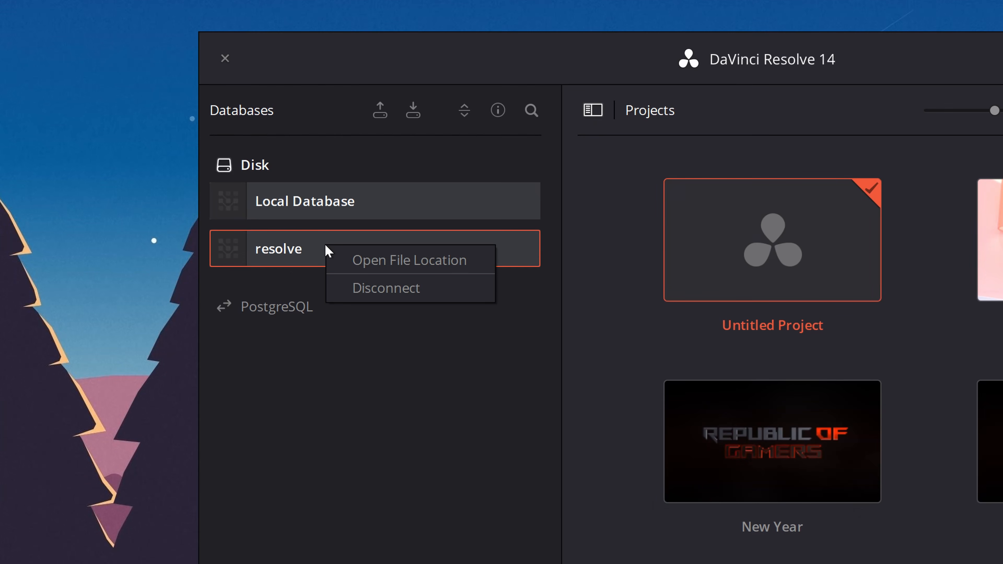
click(320, 277)
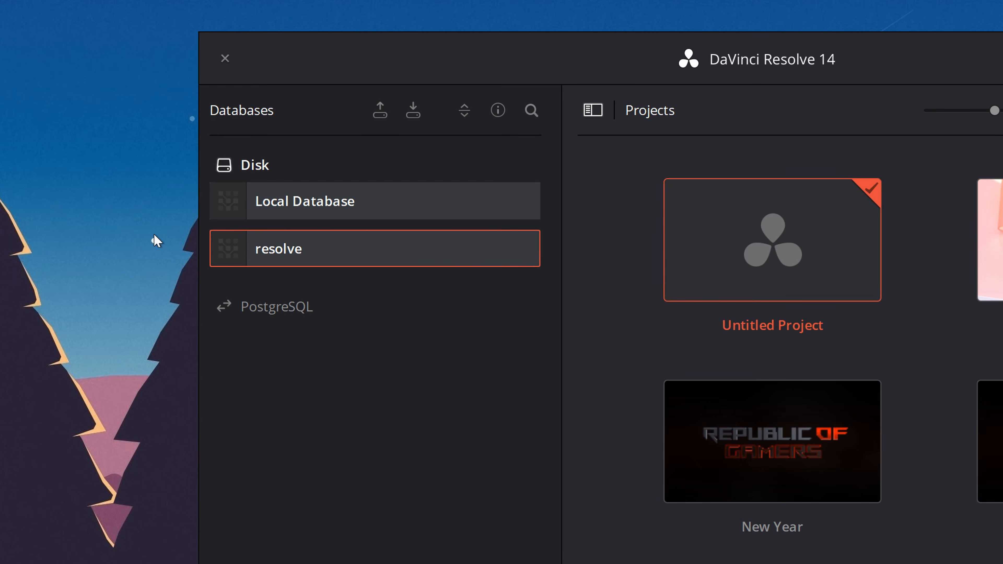
click(385, 113)
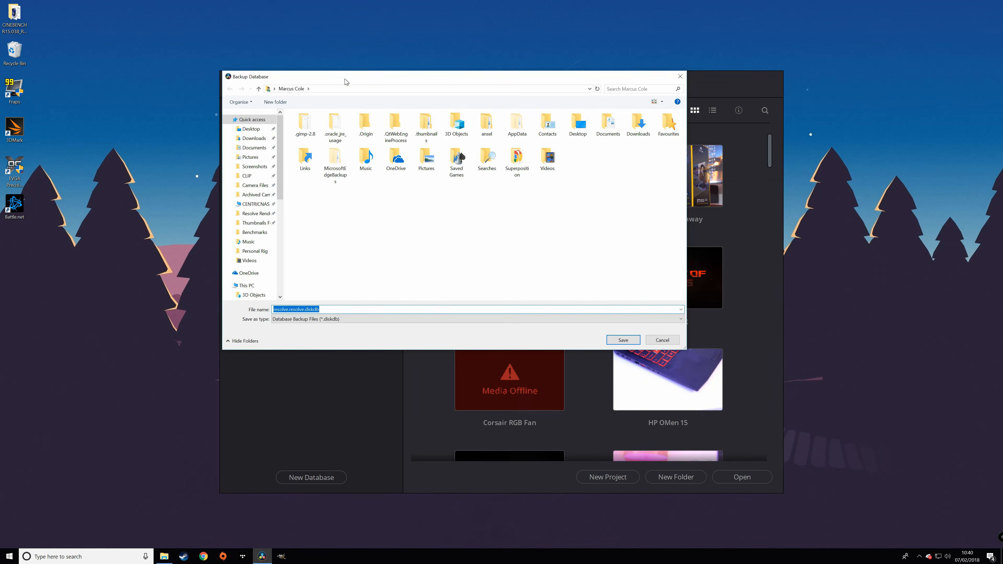
drag(345, 81, 373, 99)
click(275, 303)
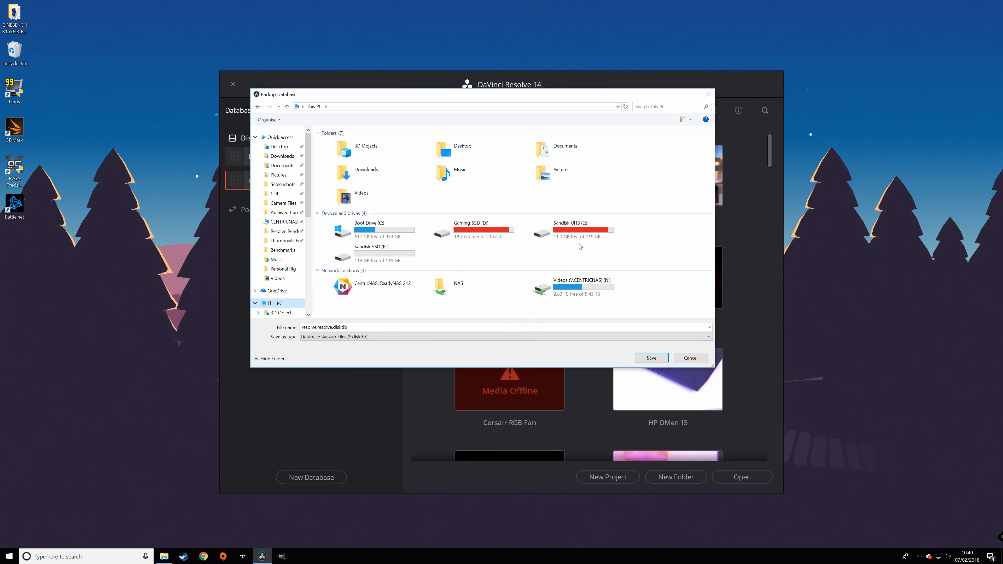
click(356, 254)
click(650, 358)
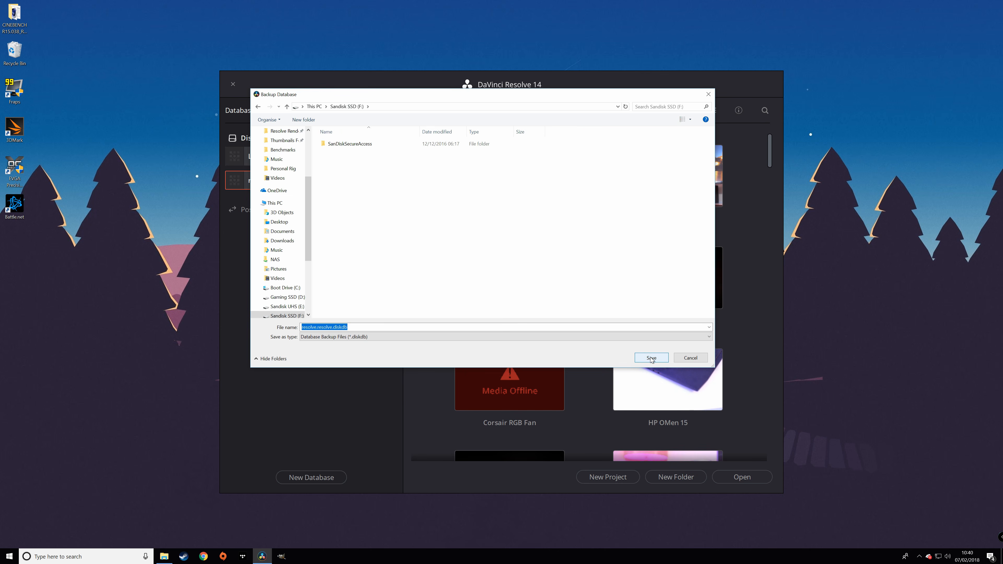
click(651, 358)
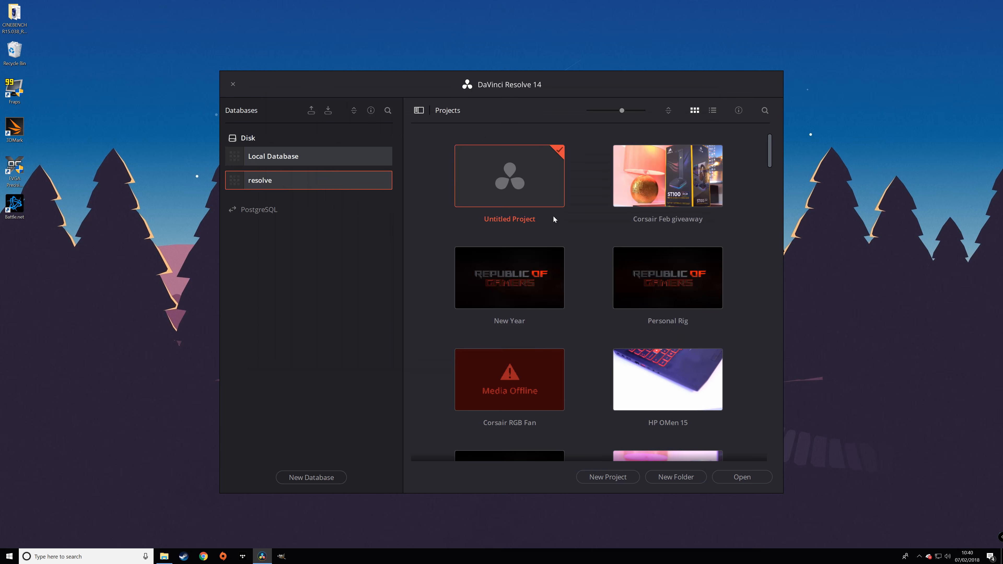
double_click(512, 190)
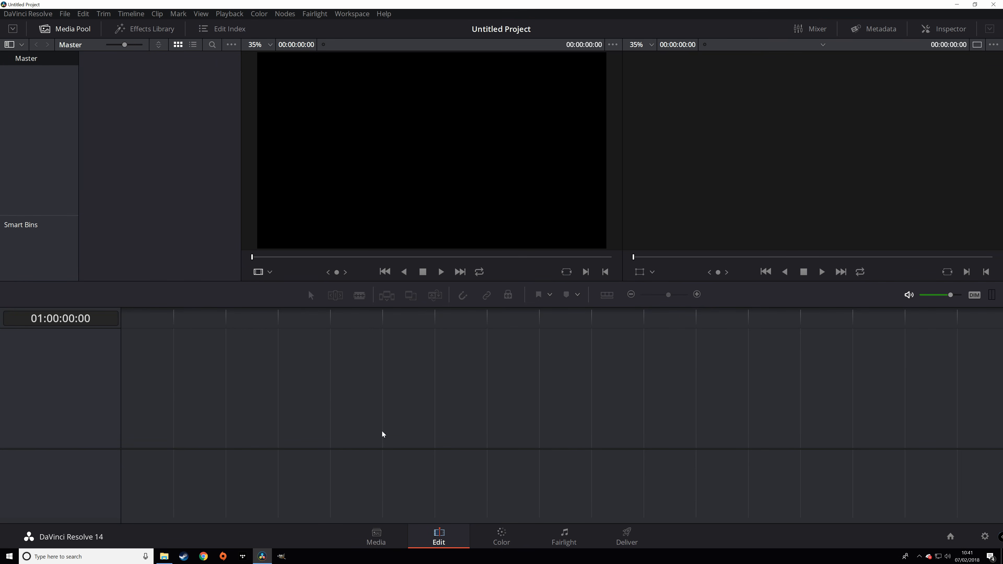
- Visit the Media and Edit pages, widen the Media Pool, then move to the Color page
click(385, 539)
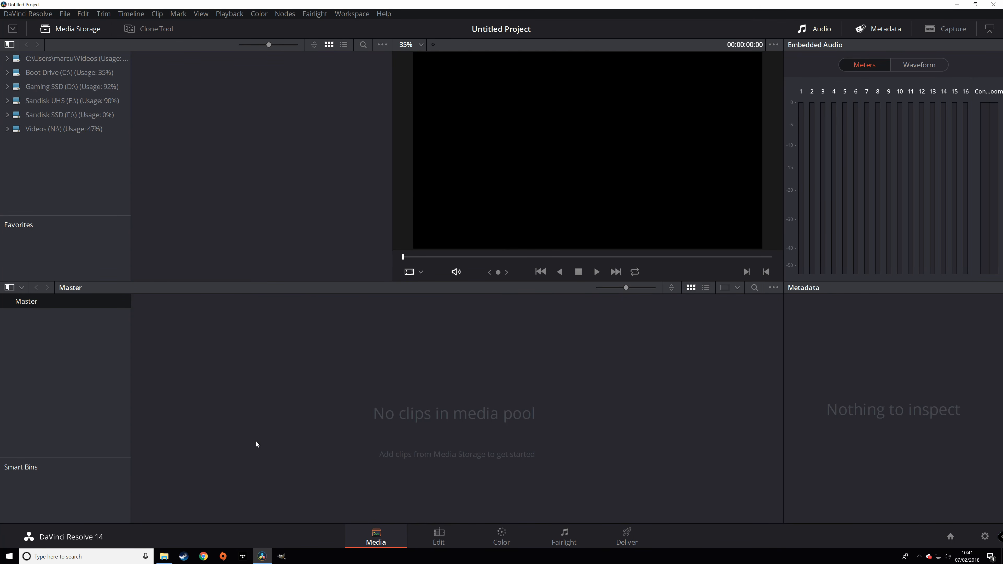
click(445, 538)
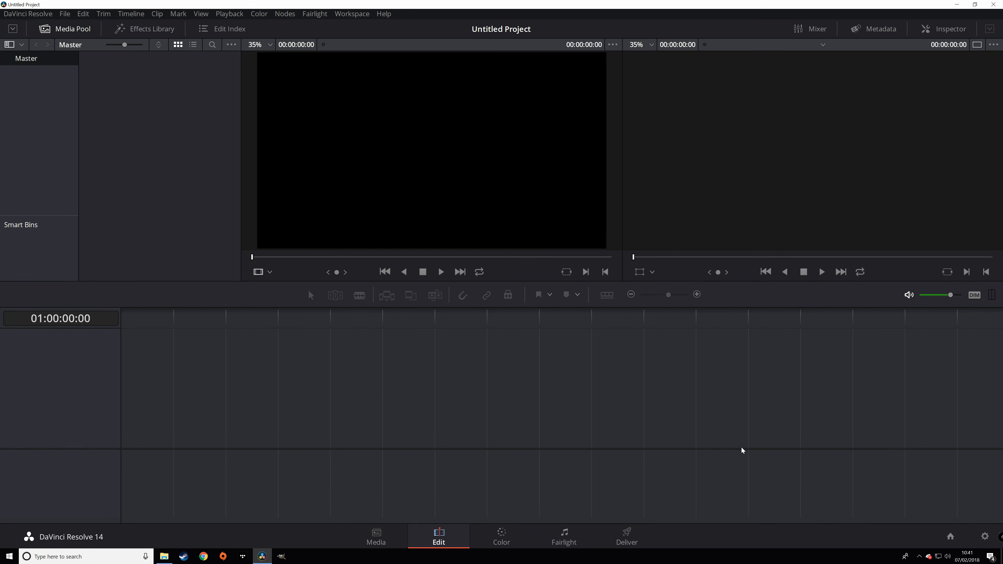
click(13, 29)
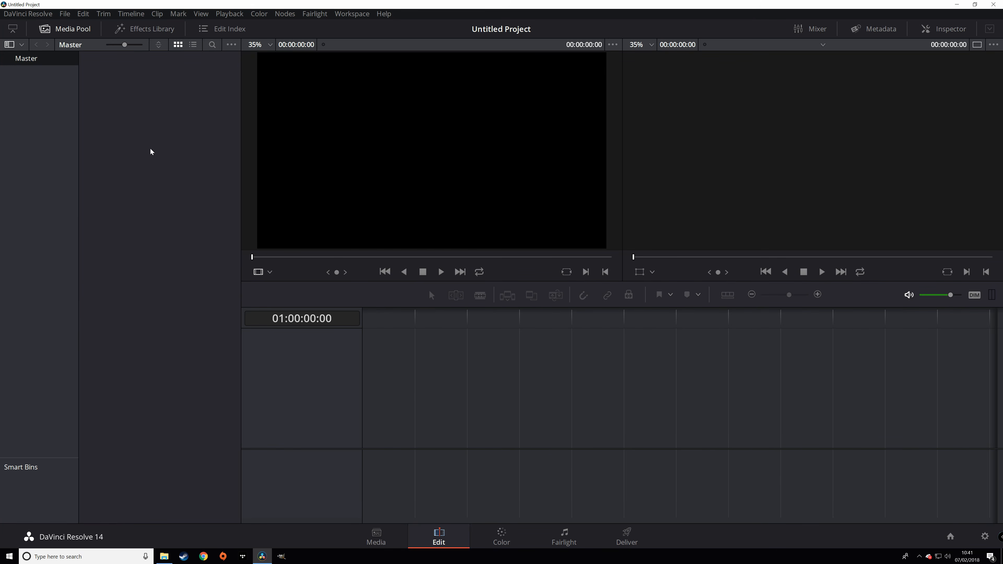
click(13, 29)
drag(243, 191, 310, 196)
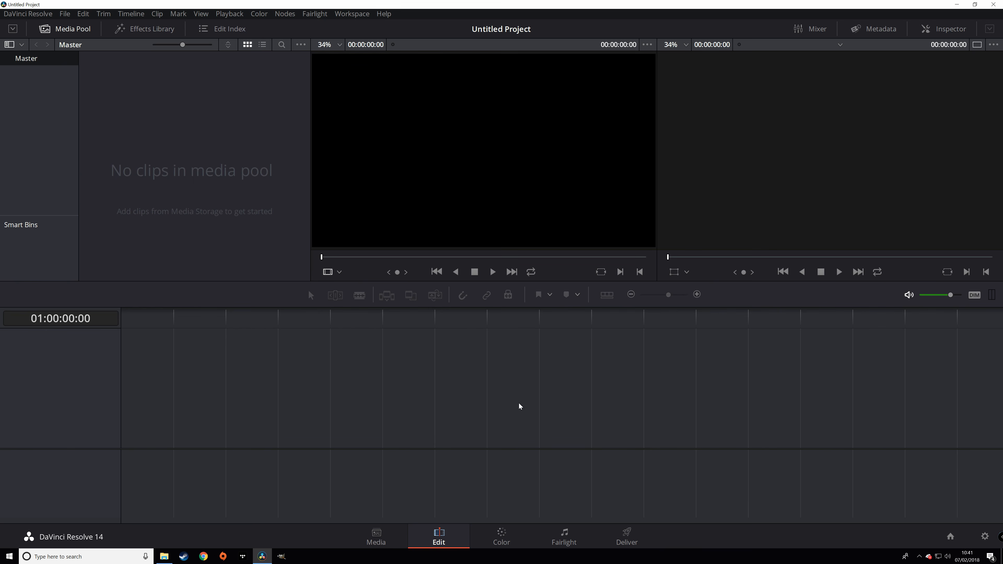
click(502, 533)
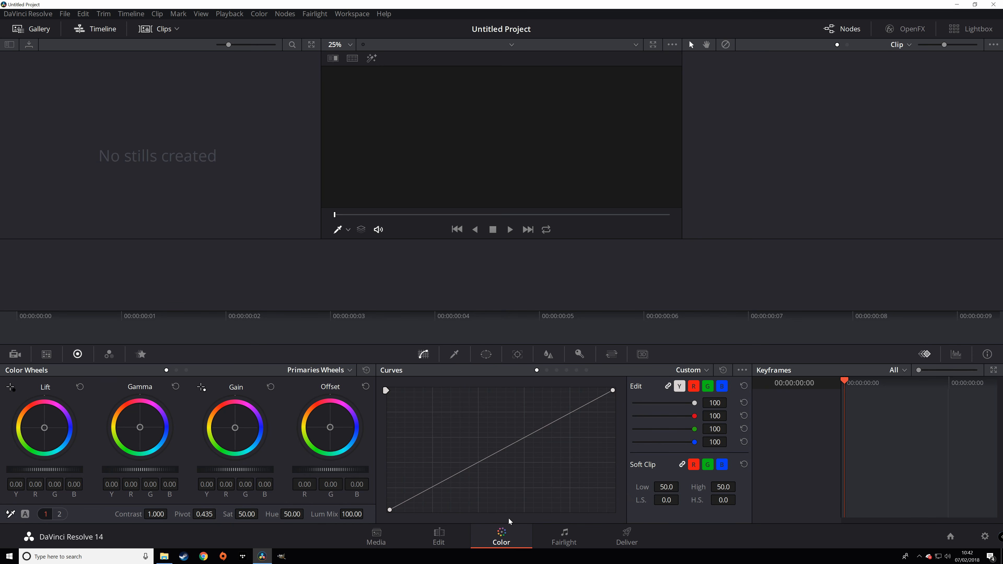
- Look at the Fairlight audio page, then go to the Deliver page
click(547, 532)
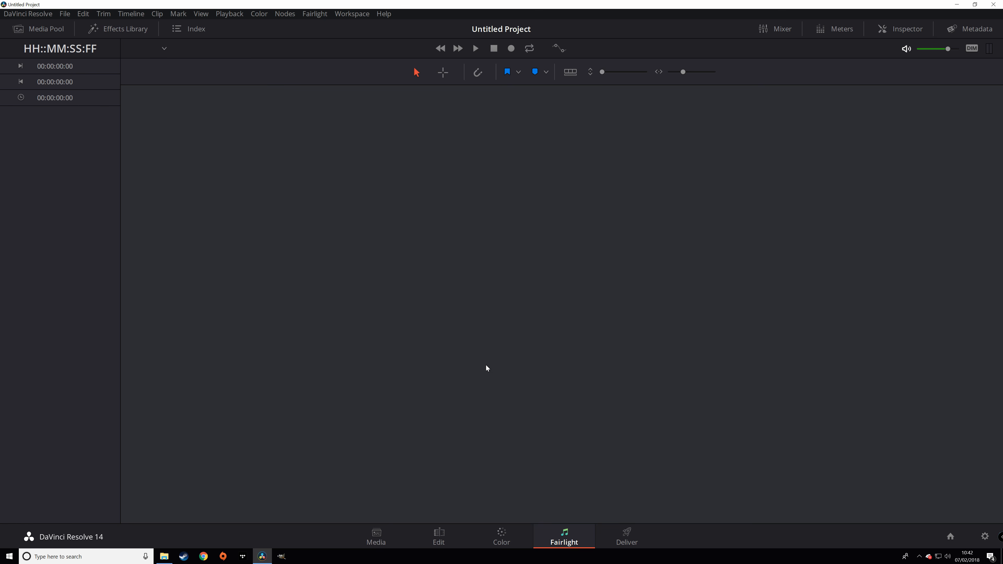
click(626, 531)
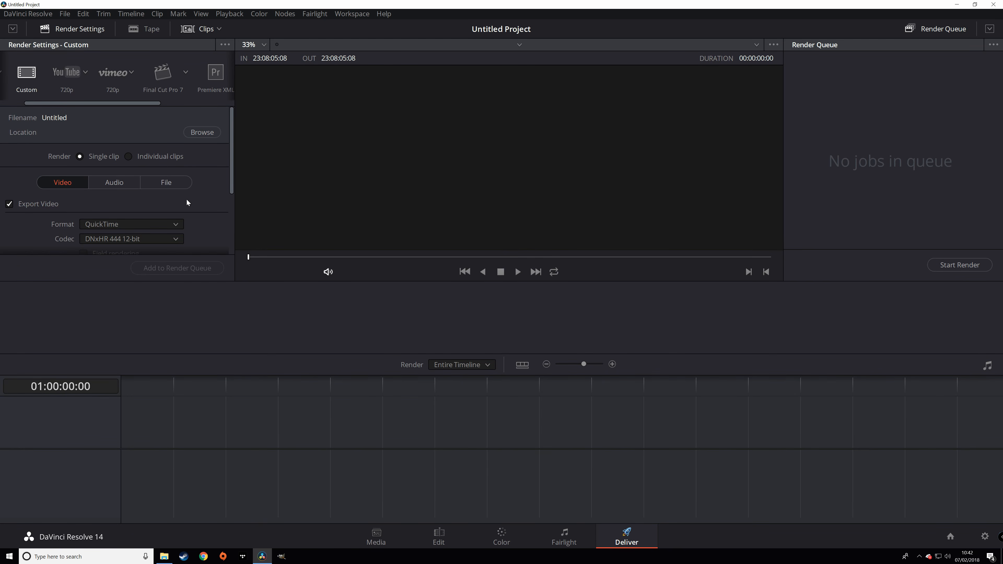
- Review the Deliver render settings and the saved 4K presets without choosing one
scroll(186, 201, down, 2)
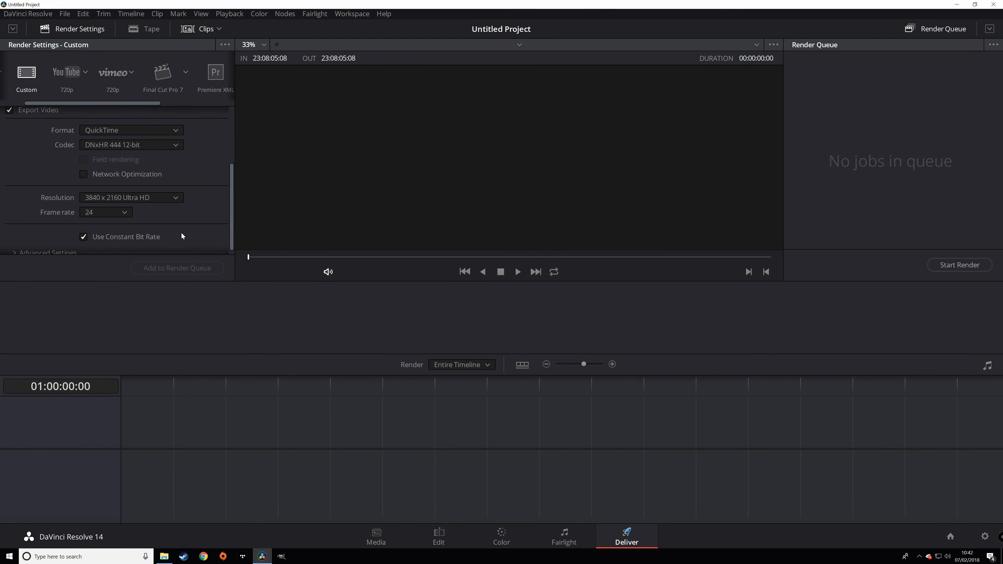
scroll(182, 236, up, 2)
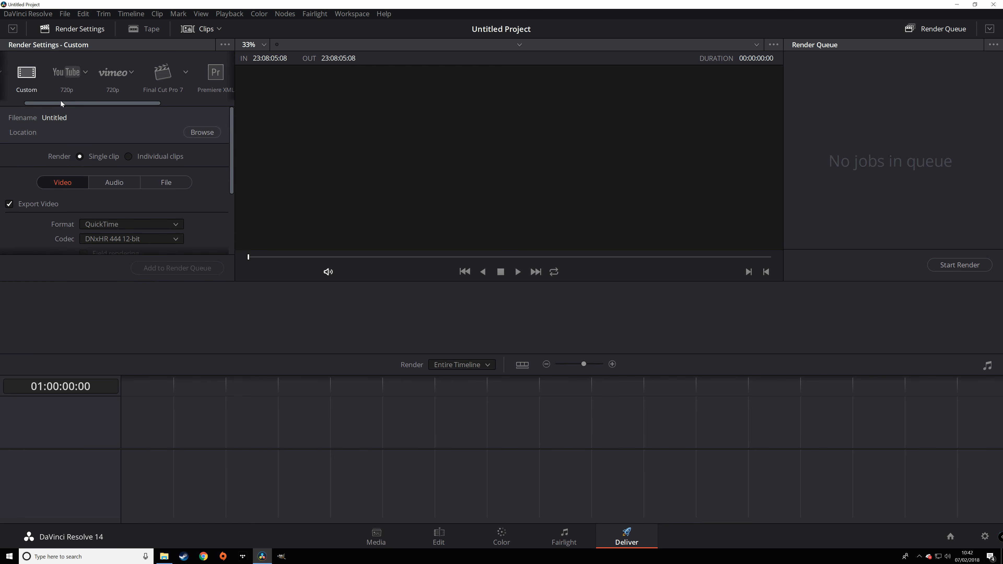
drag(61, 103, 30, 102)
click(40, 73)
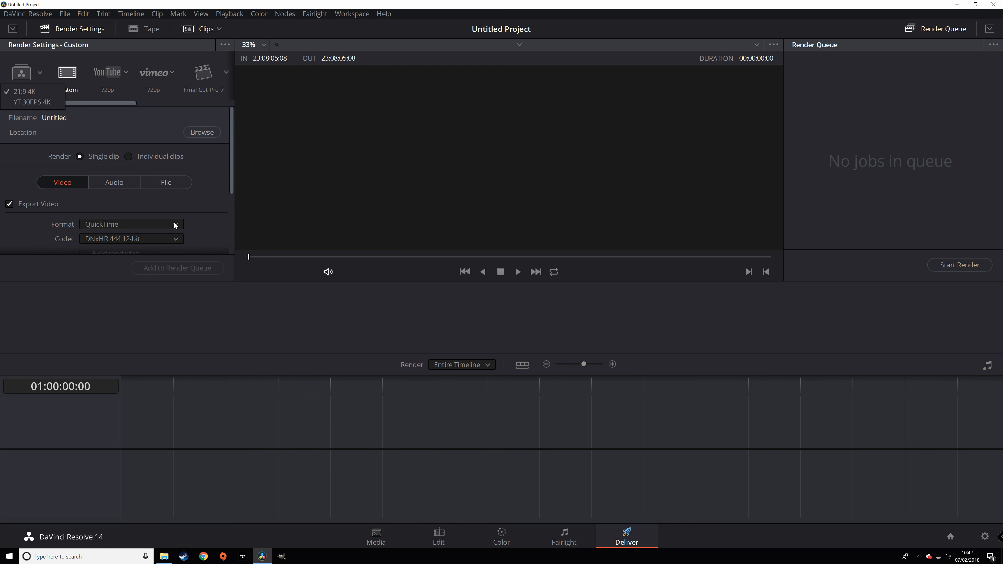
click(203, 209)
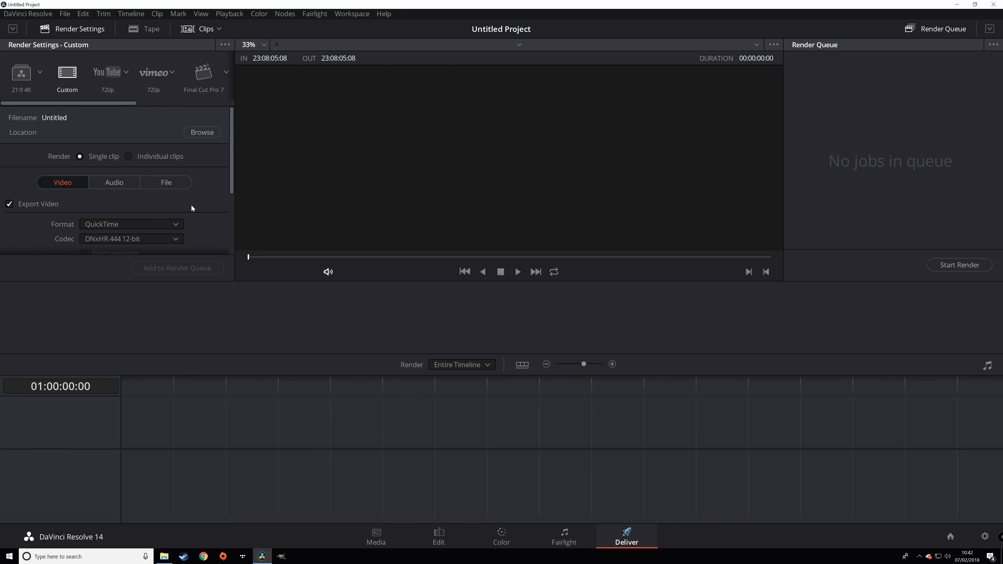
scroll(149, 207, down, 3)
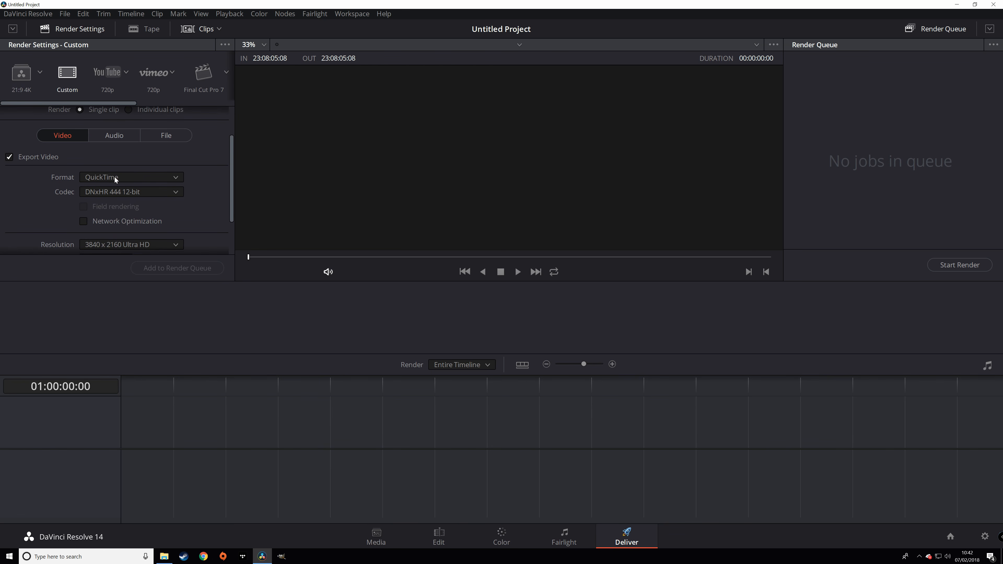
scroll(152, 175, down, 2)
scroll(134, 204, down, 1)
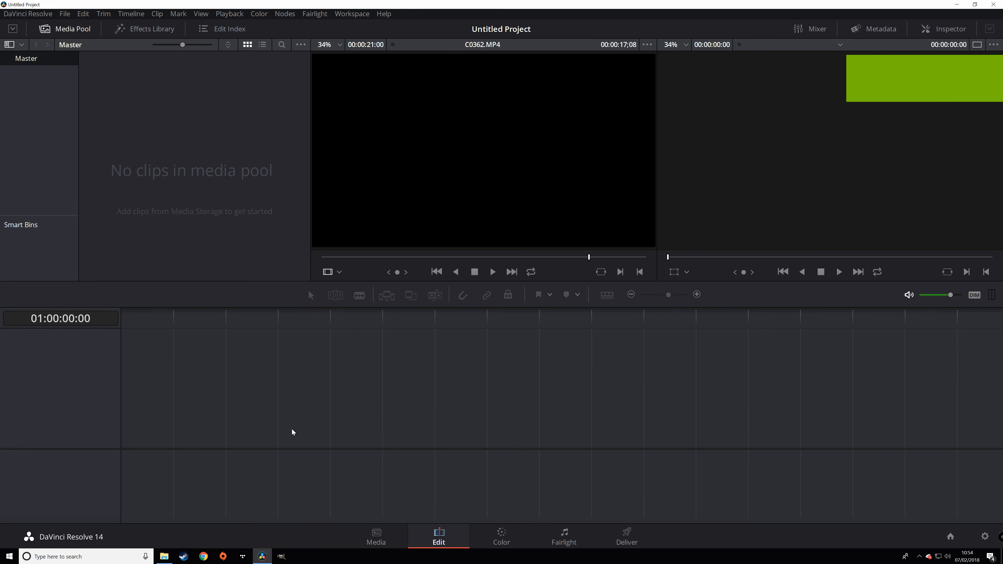
- Select clips C0381.MP4 through C0365.MP4 in E:\PRIVATE\M4ROOT\CLIP on the camera card
key(super+e)
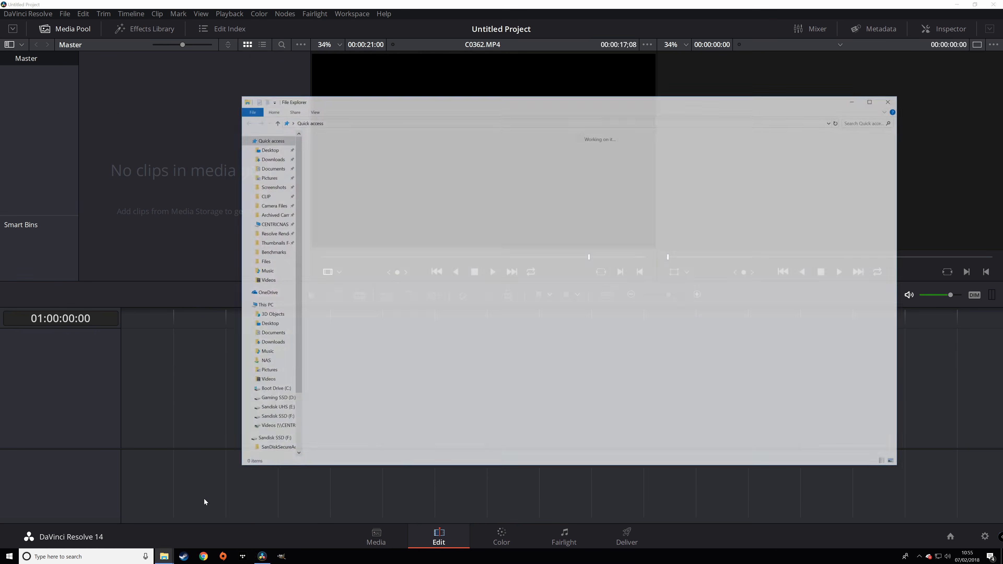
click(261, 305)
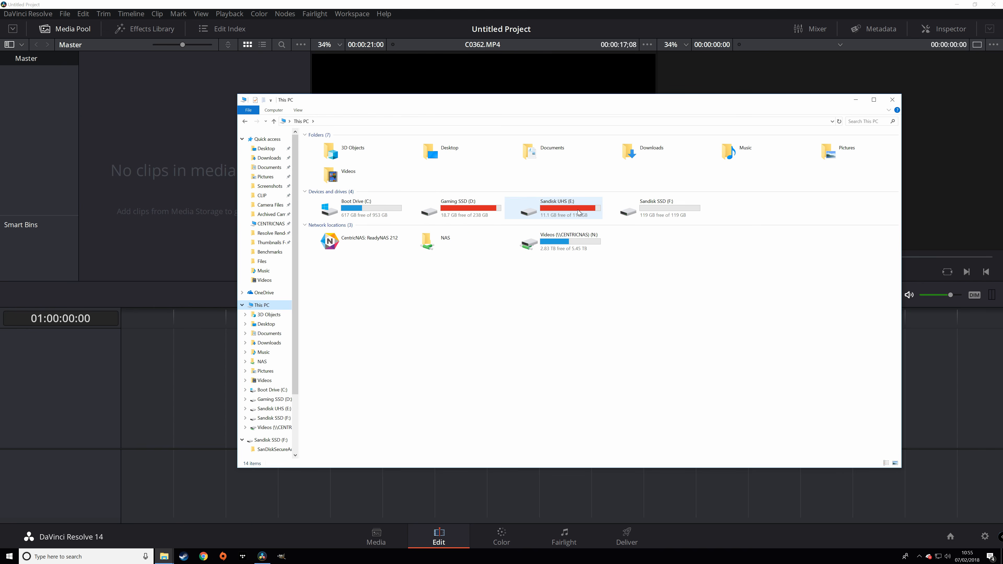
click(587, 214)
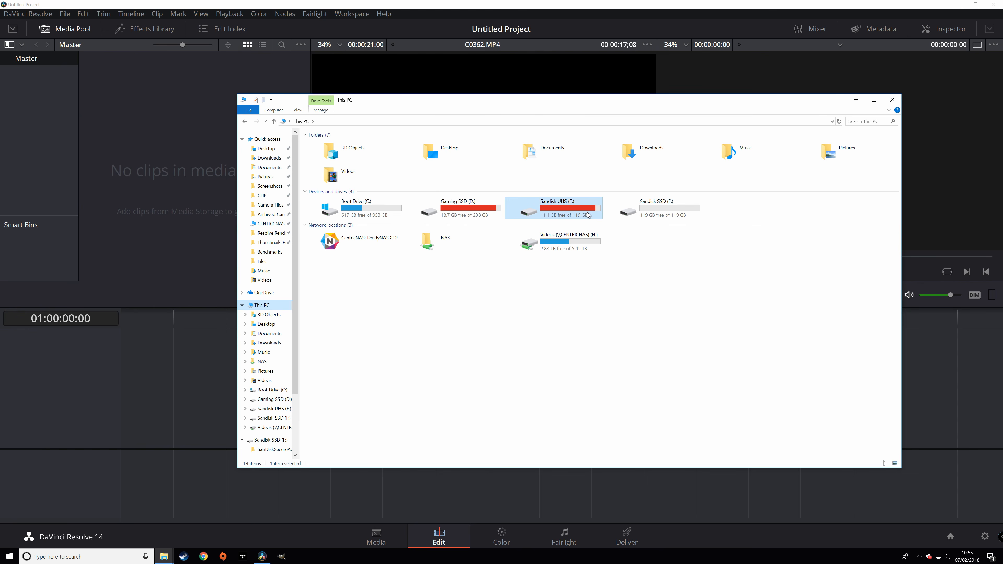
double_click(564, 215)
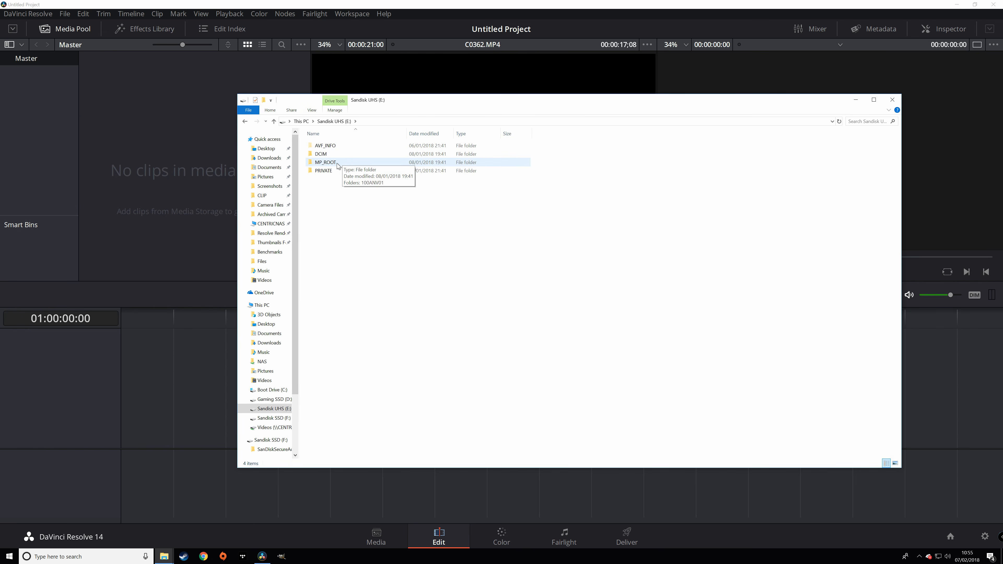
double_click(328, 171)
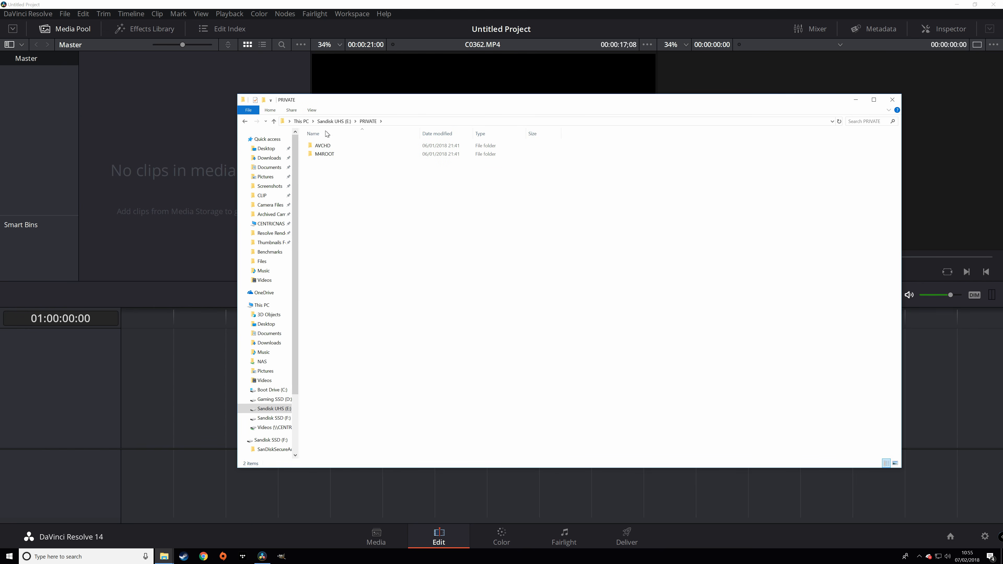
double_click(341, 154)
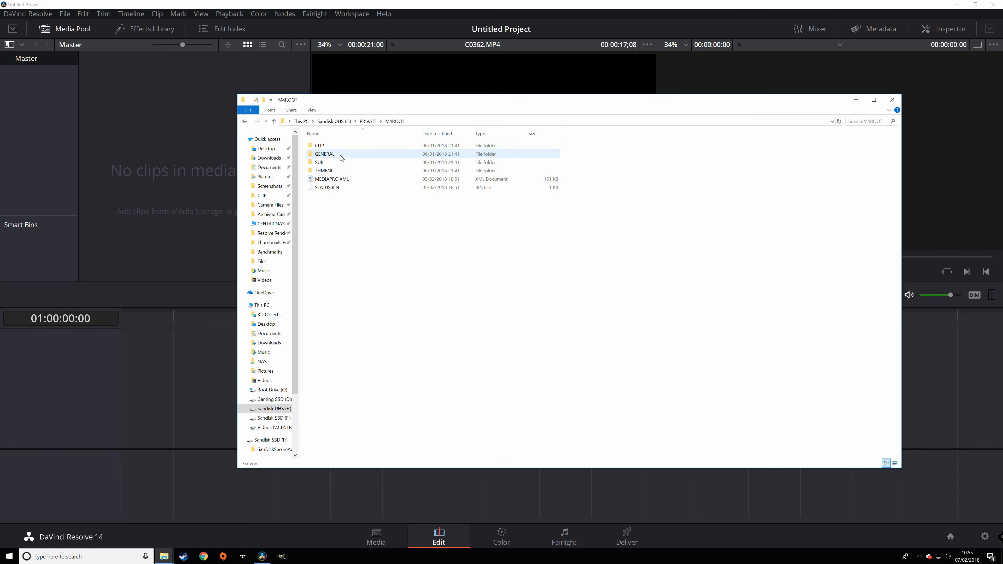
click(349, 148)
double_click(348, 147)
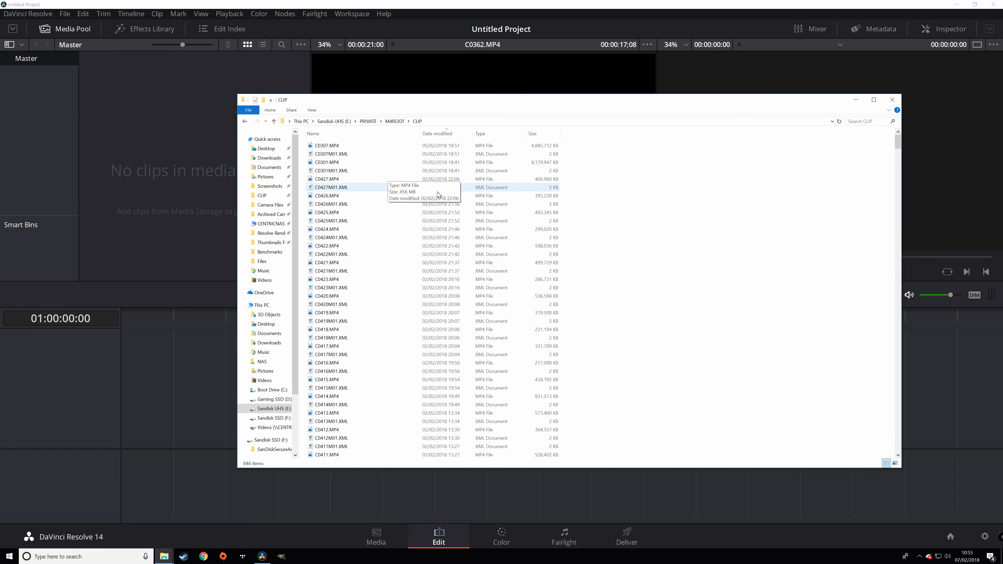
scroll(450, 229, down, 15)
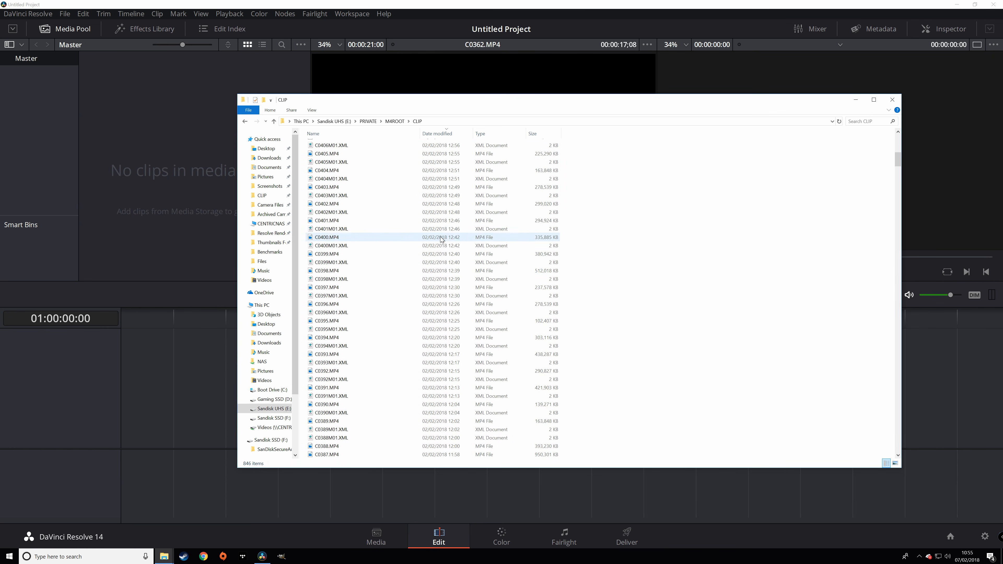
click(359, 330)
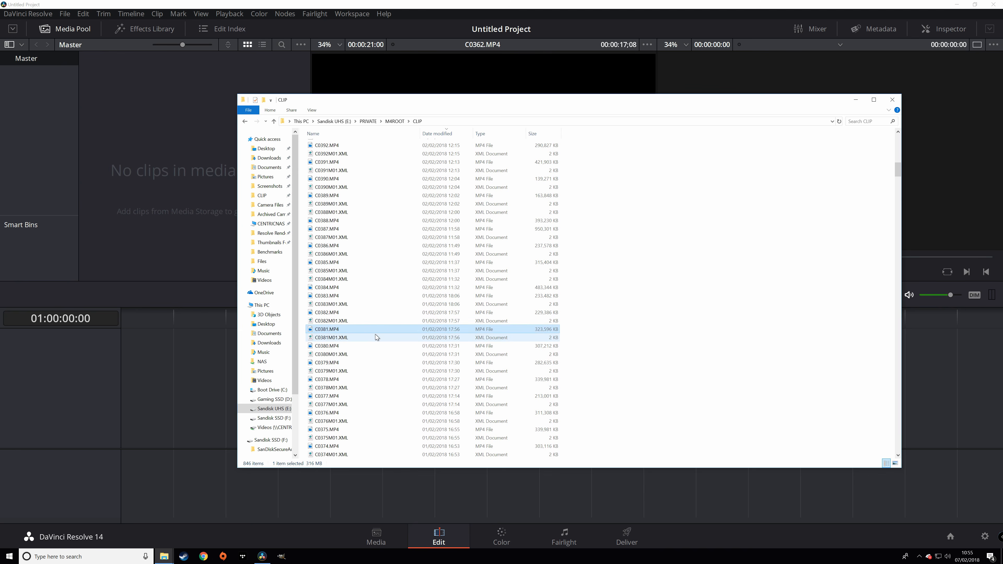
scroll(360, 352, down, 10)
shift+click(351, 347)
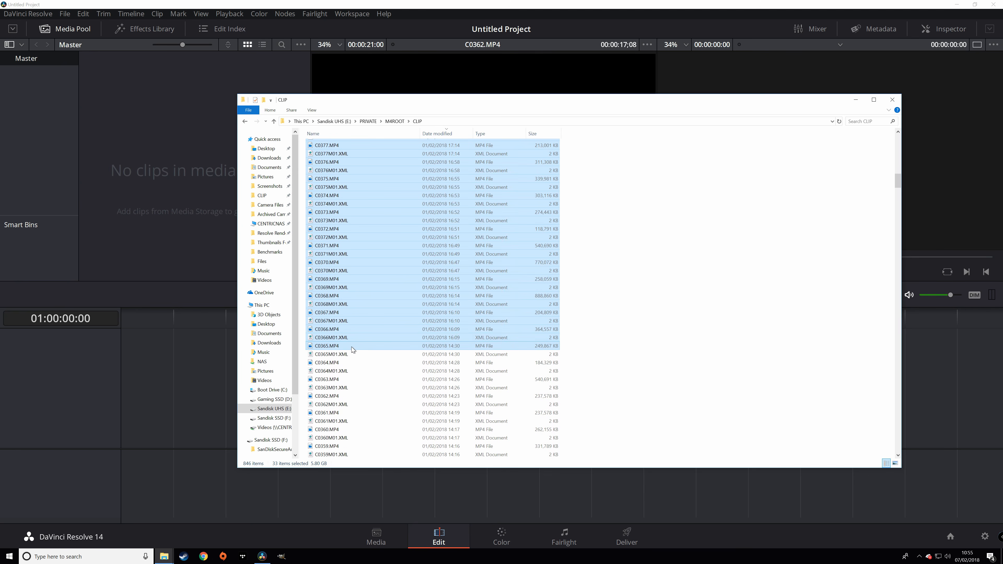
- Create a 'Project' folder in Camera Files and paste the 33 copied clips into it
click(262, 305)
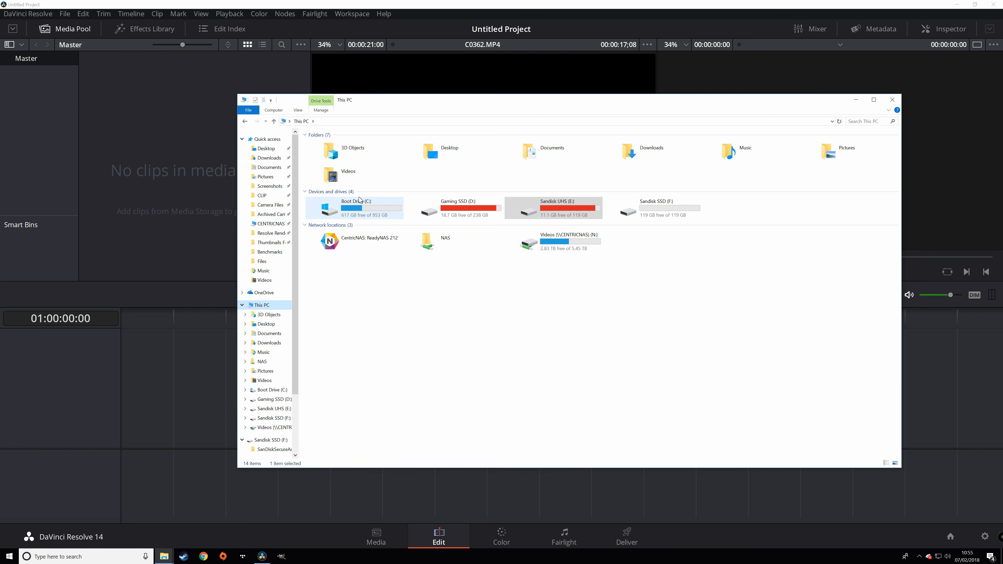
click(266, 205)
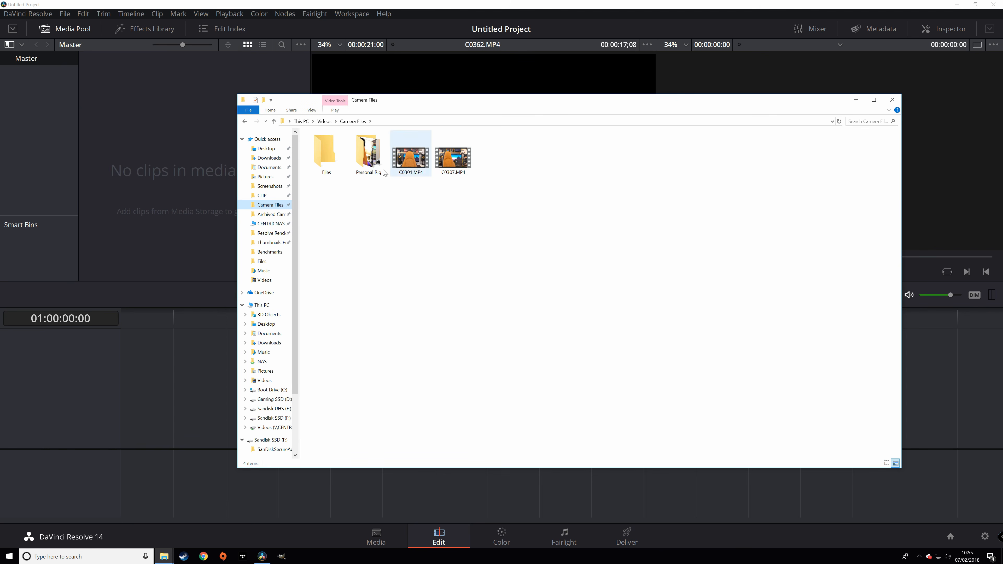
right_click(353, 207)
mouse_move(414, 293)
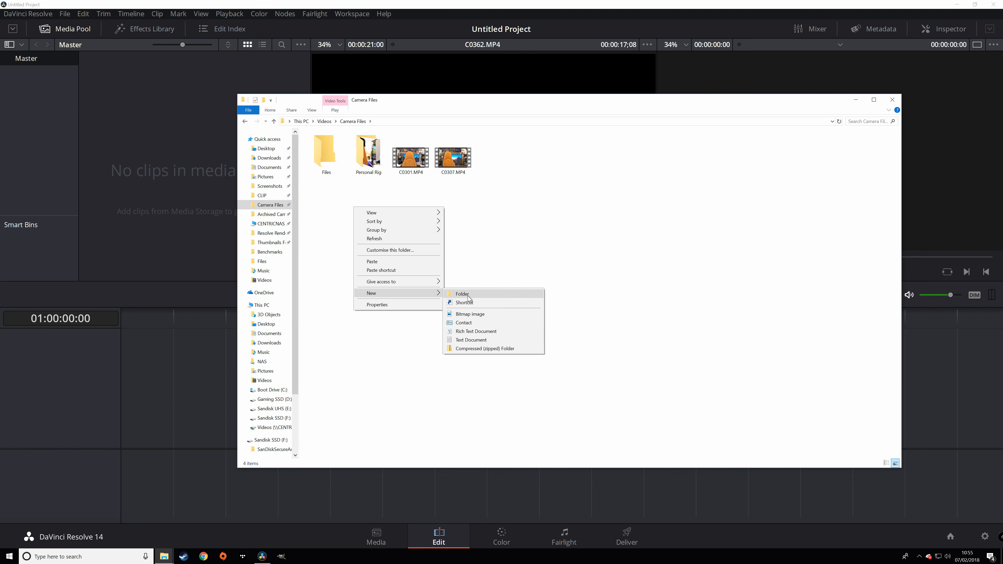
click(453, 292)
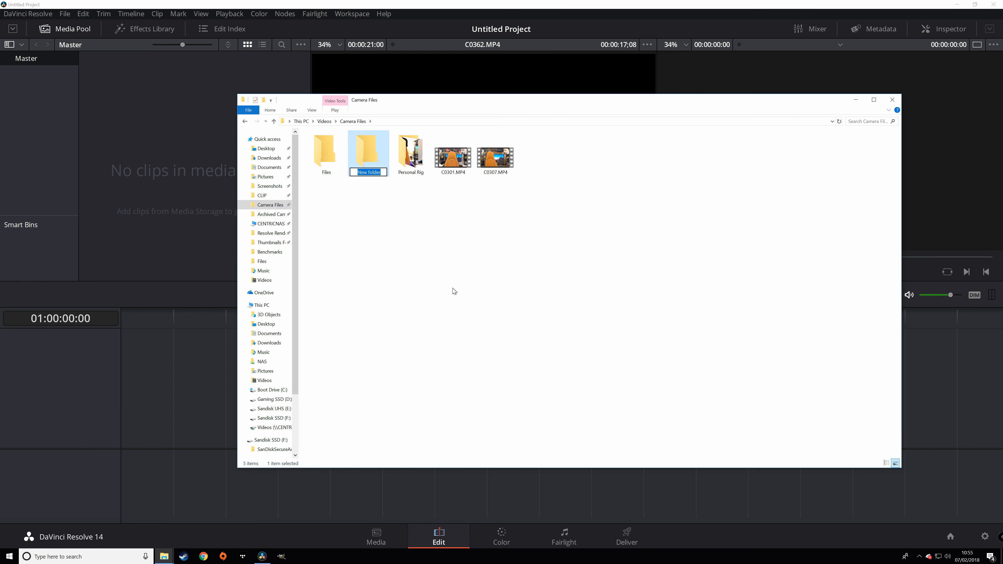
text(Project)
key(Return)
key(Return)
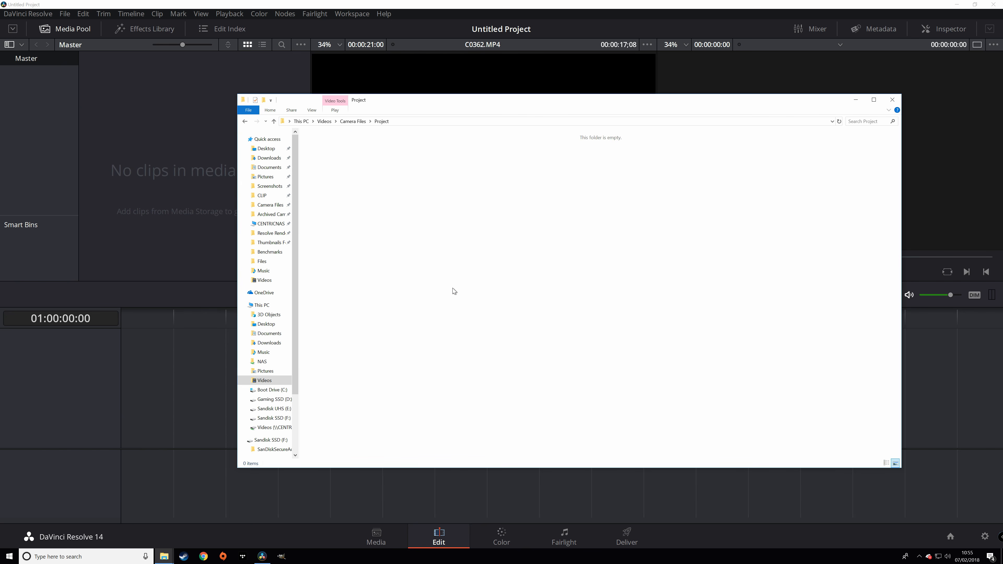
key(ctrl+v)
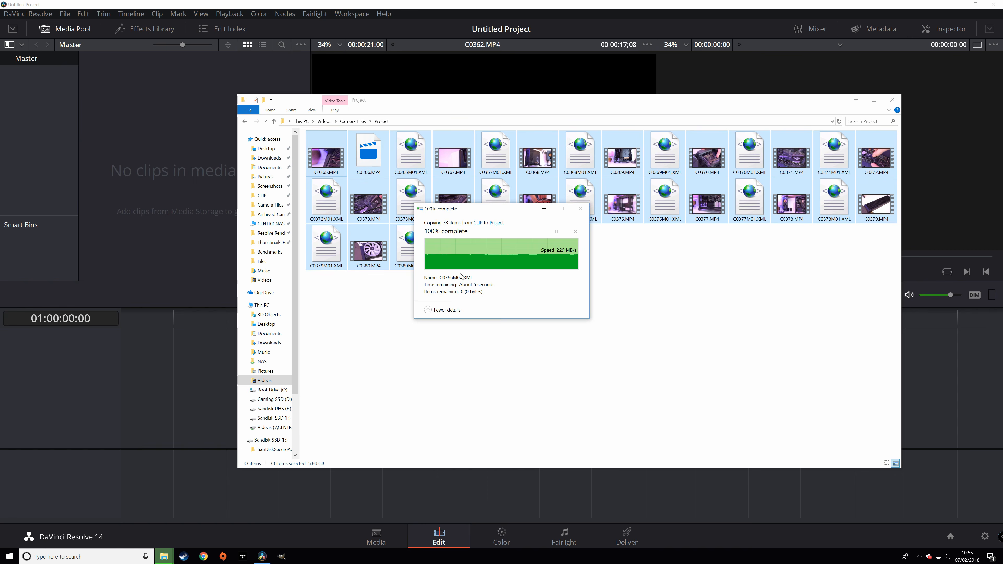
- After the copy finishes, go to This PC and select the Sandisk SSD (F:) drive
click(261, 305)
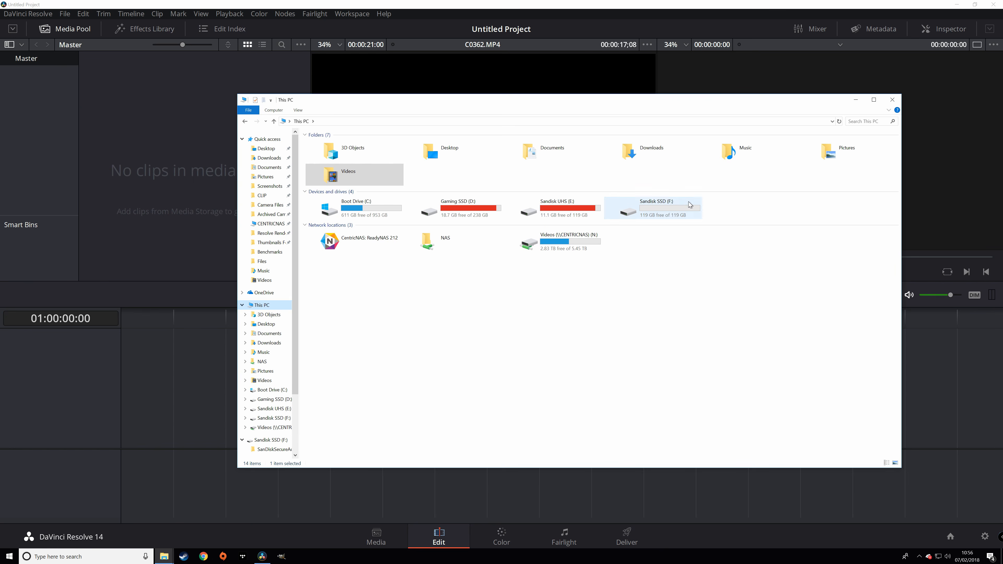
click(671, 205)
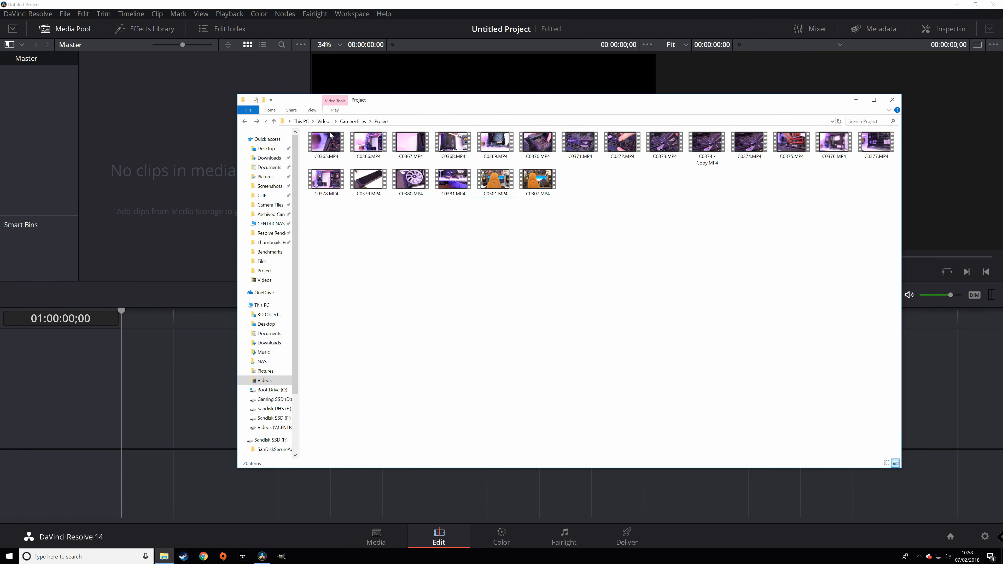
- Select all 20 files in Project and drag them into Resolve's Media Pool
key(ctrl+a)
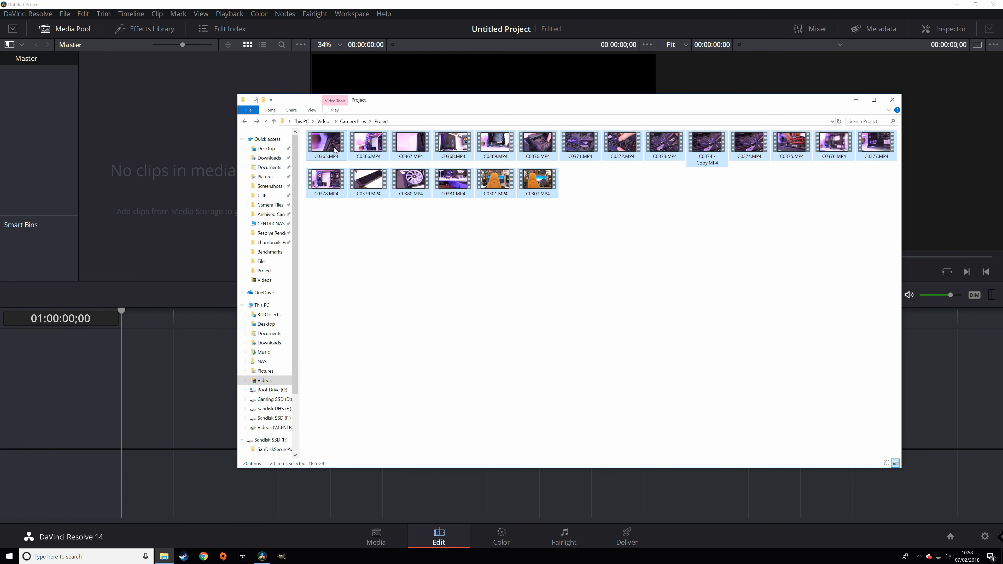
drag(325, 151, 207, 150)
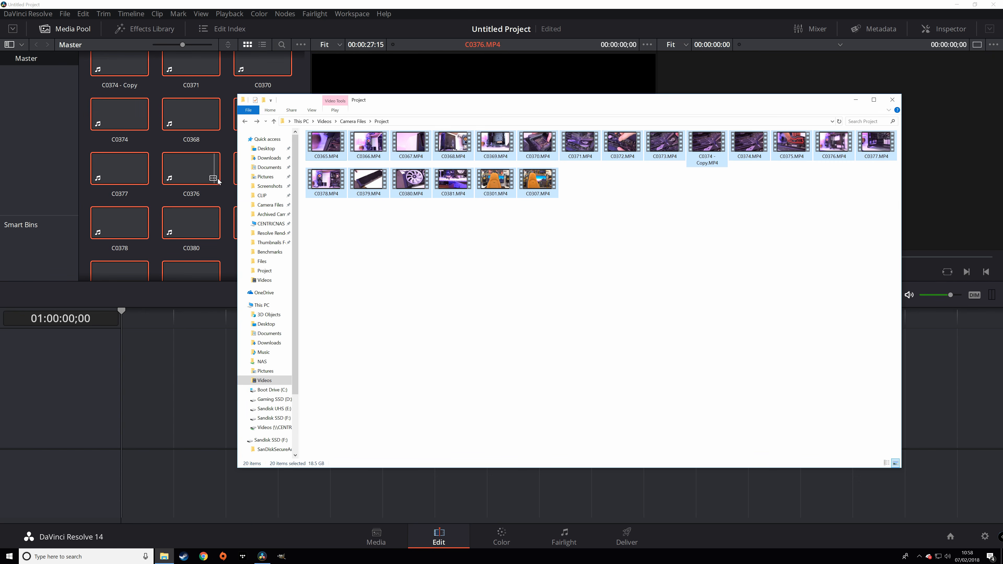
click(352, 477)
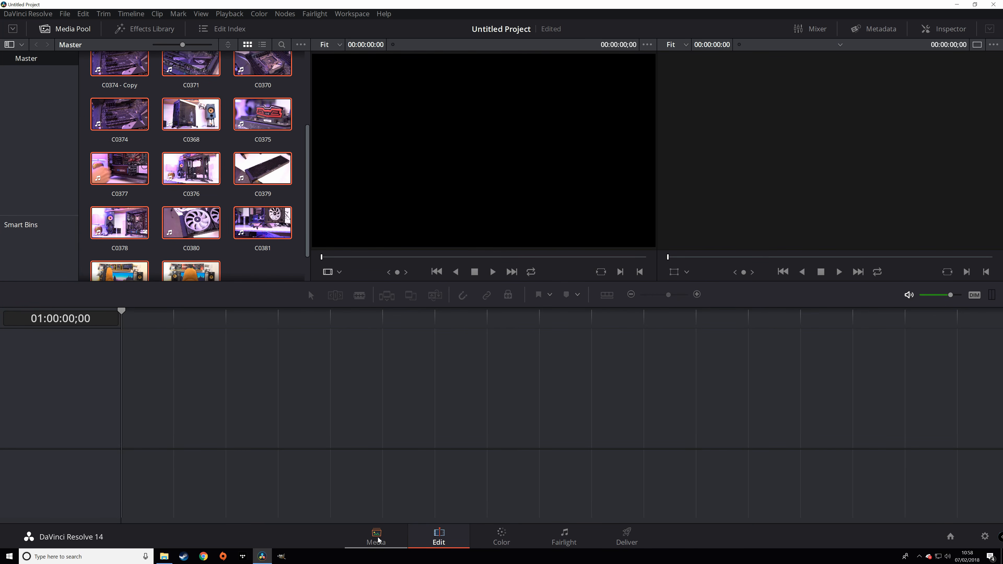
click(252, 274)
scroll(253, 276, down, 2)
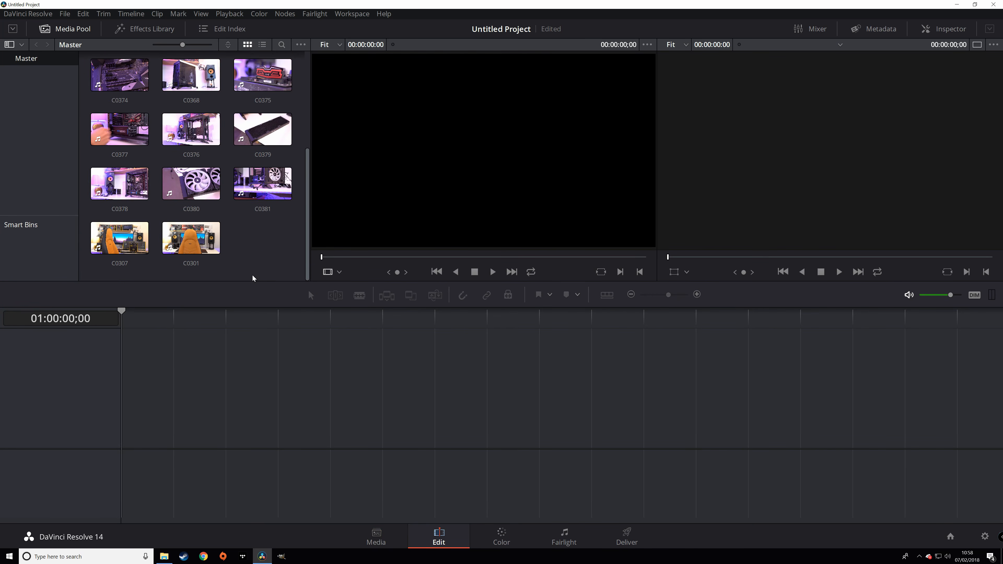
scroll(209, 276, up, 2)
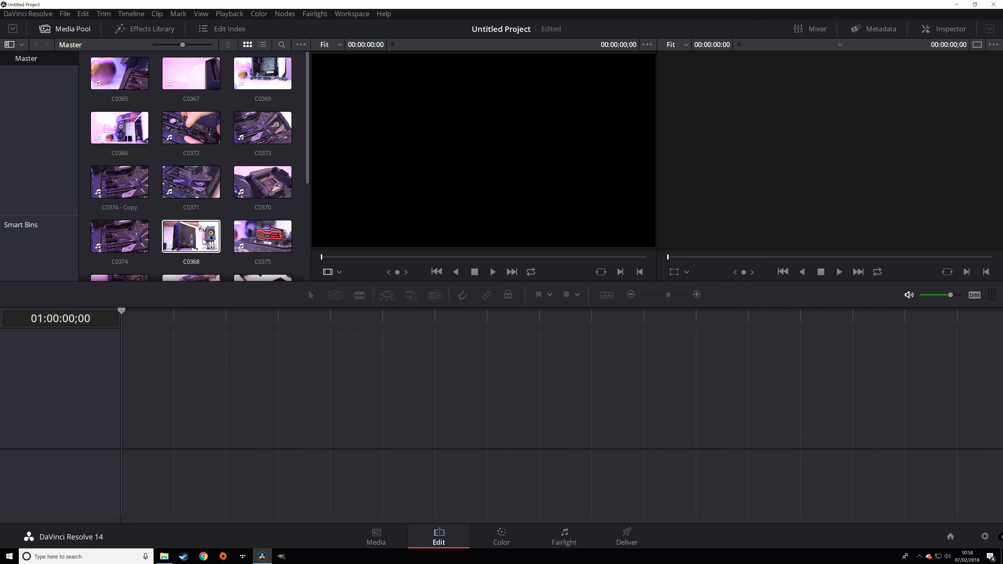
click(208, 235)
scroll(205, 237, down, 3)
scroll(209, 233, up, 8)
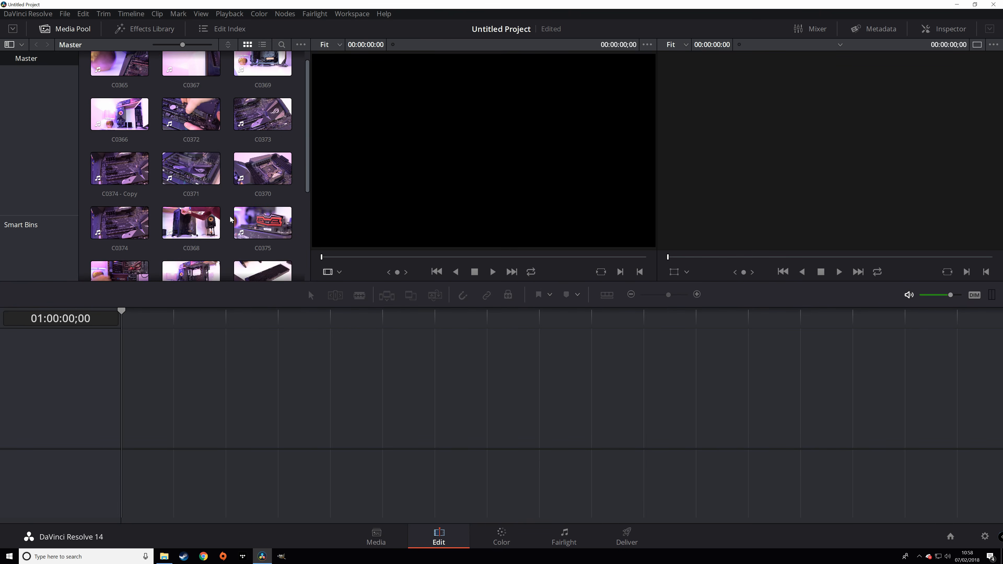
scroll(190, 197, down, 3)
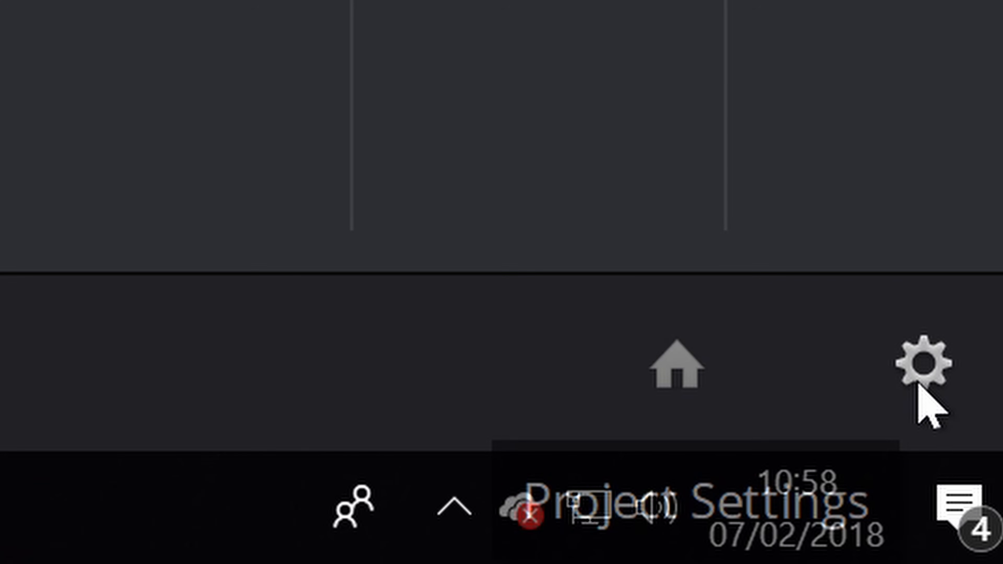
click(919, 386)
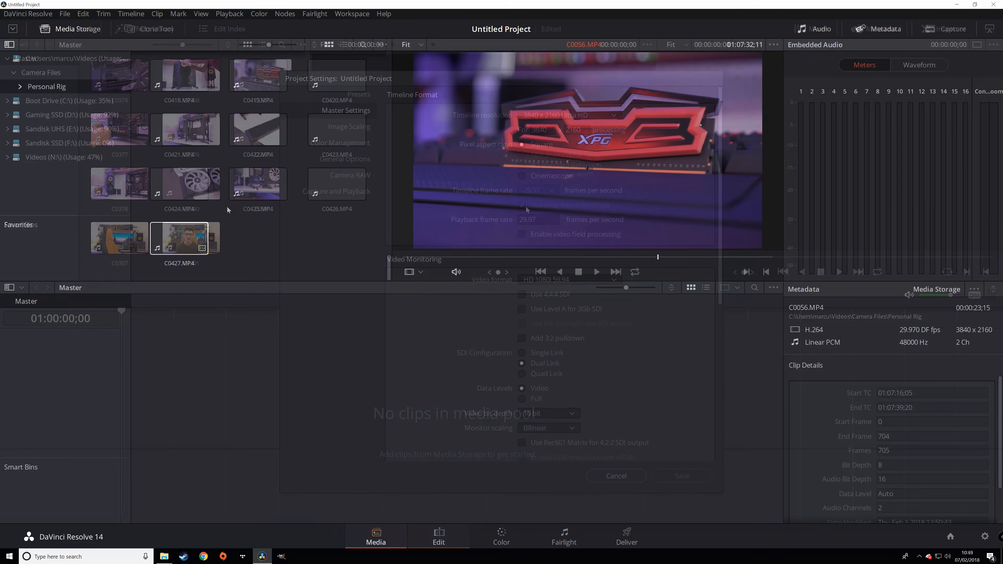
drag(258, 184, 304, 399)
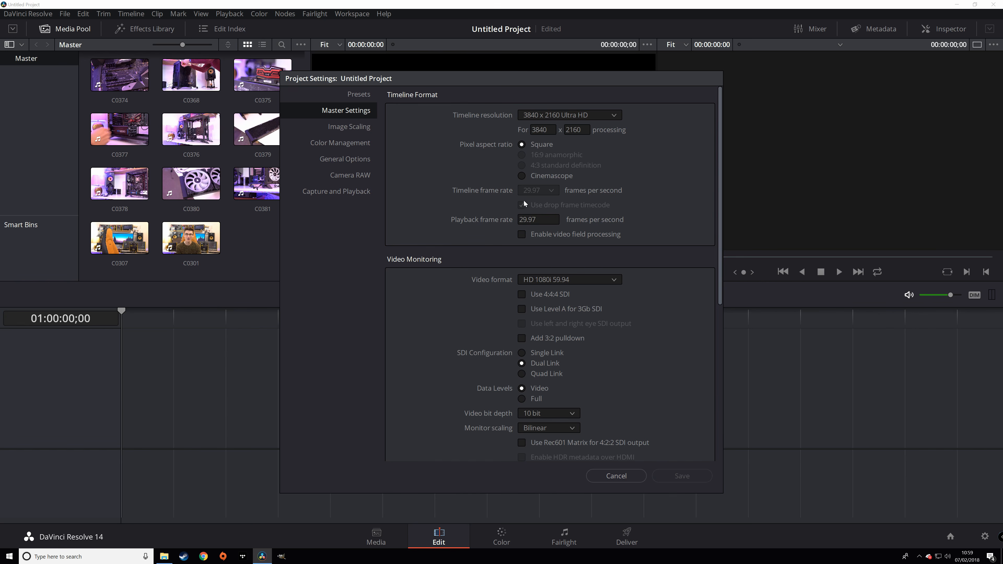
click(617, 476)
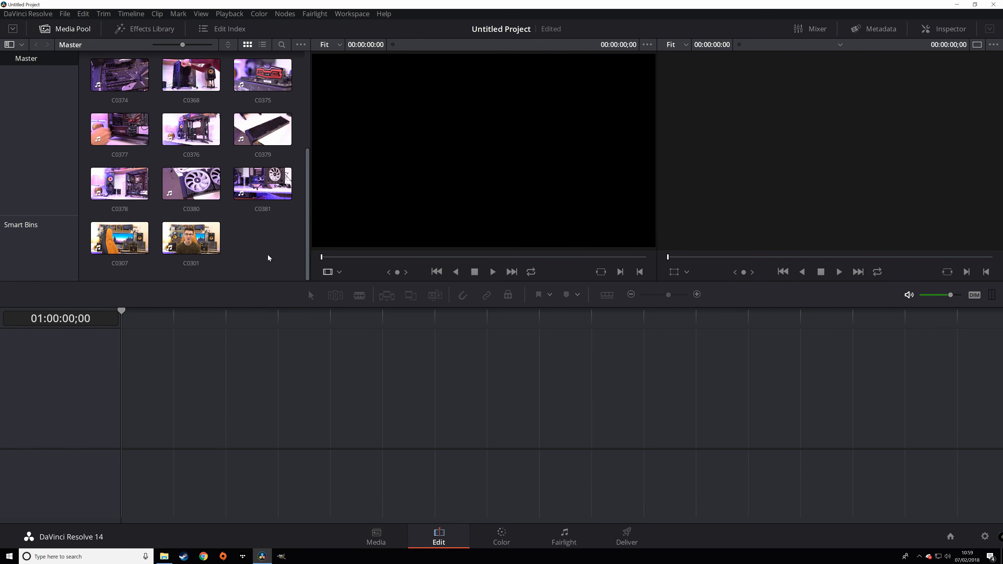
- Drag clip C0365 onto the empty timeline and move the playhead to 01:00:05;24
scroll(257, 240, up, 5)
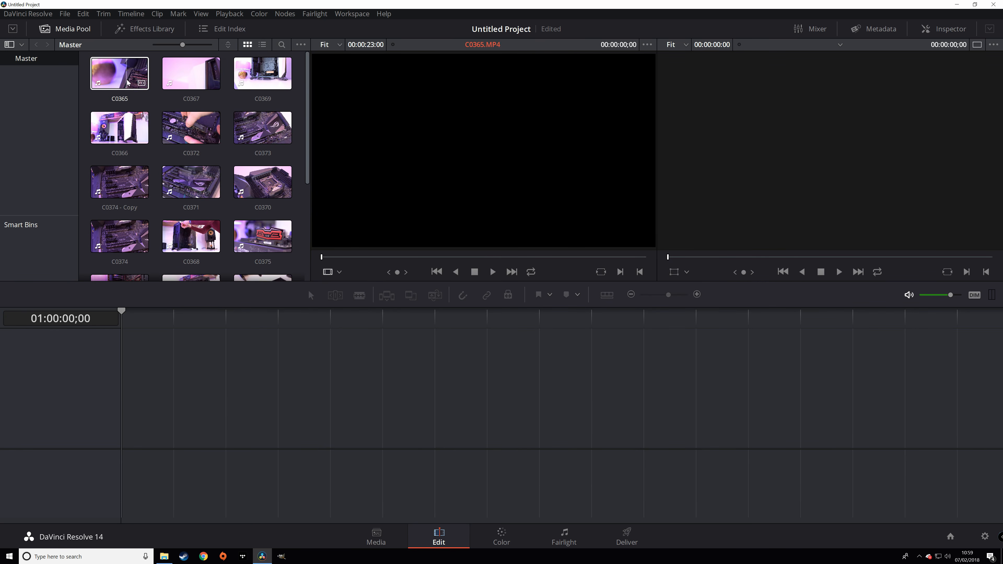
drag(125, 79, 133, 430)
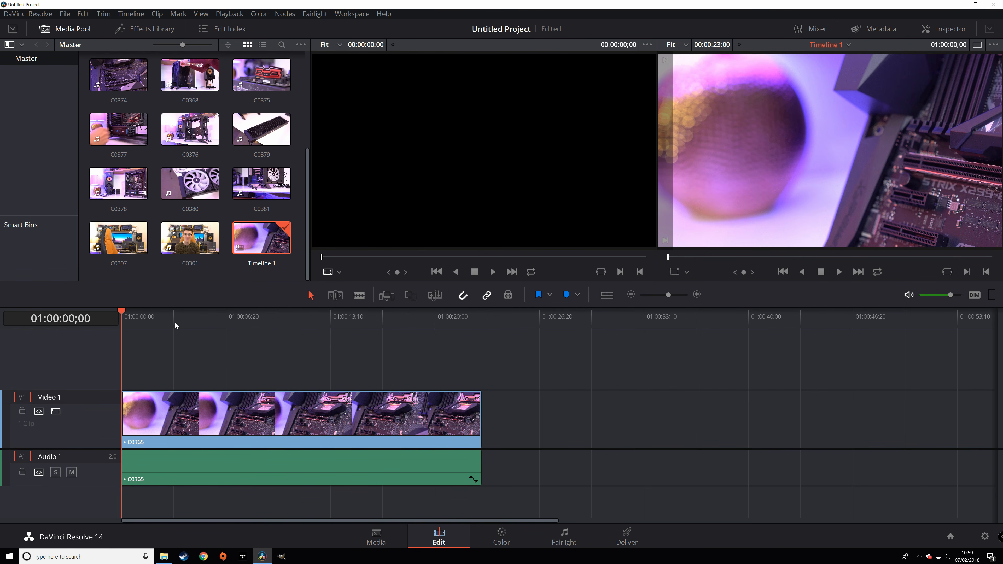
click(212, 314)
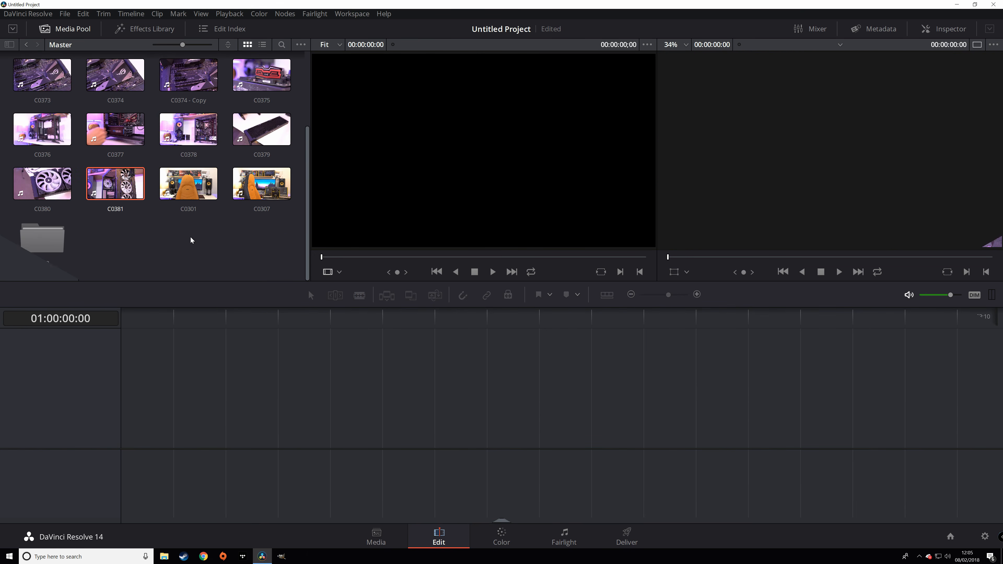
- Put clip C0301 on a new timeline and preview it by scrubbing and playing
click(190, 196)
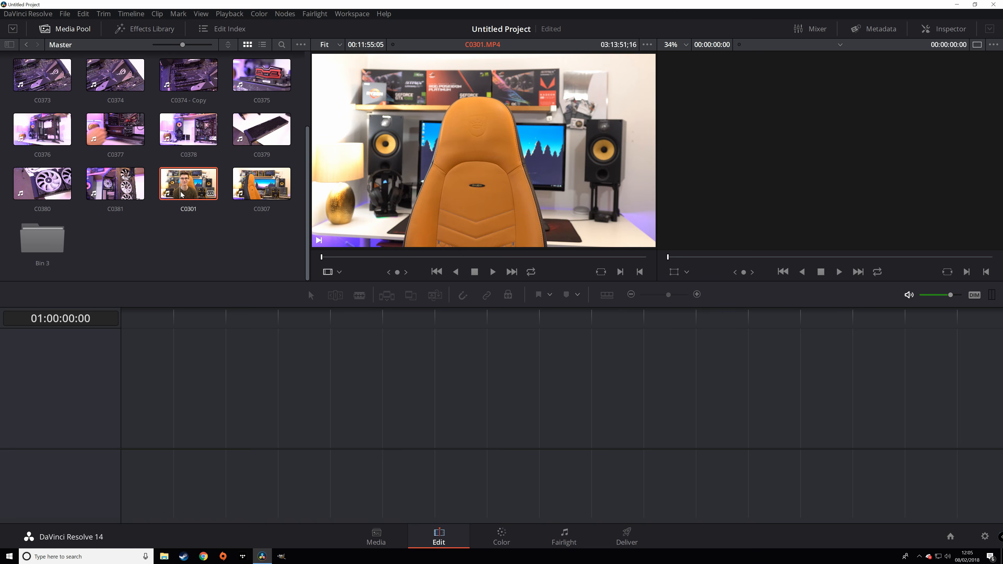
drag(181, 195, 140, 333)
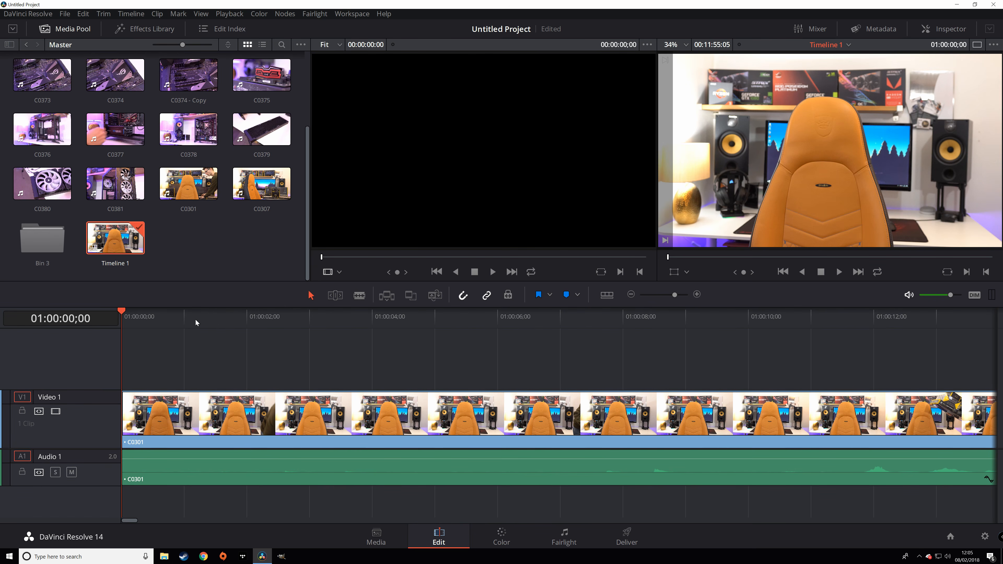
drag(162, 323, 627, 340)
key(space)
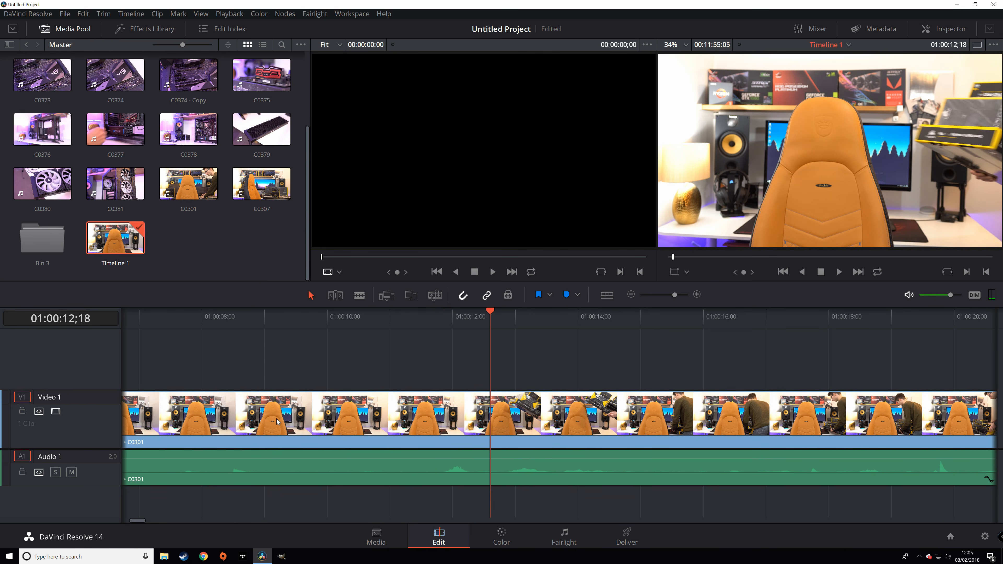
- Trim the opening seconds off C0301 by dragging its start edge later
drag(140, 522, 111, 520)
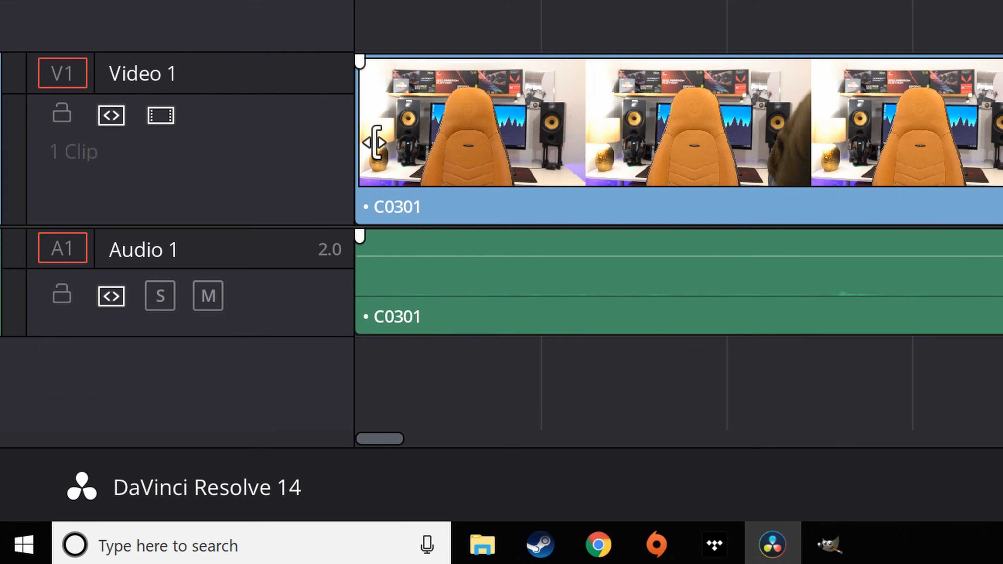
click(372, 141)
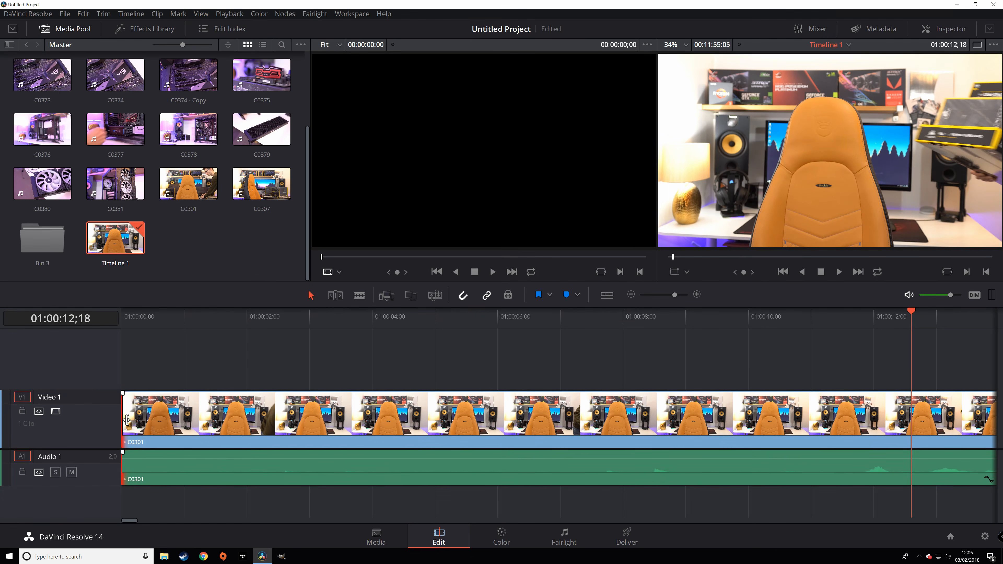
drag(128, 421, 561, 435)
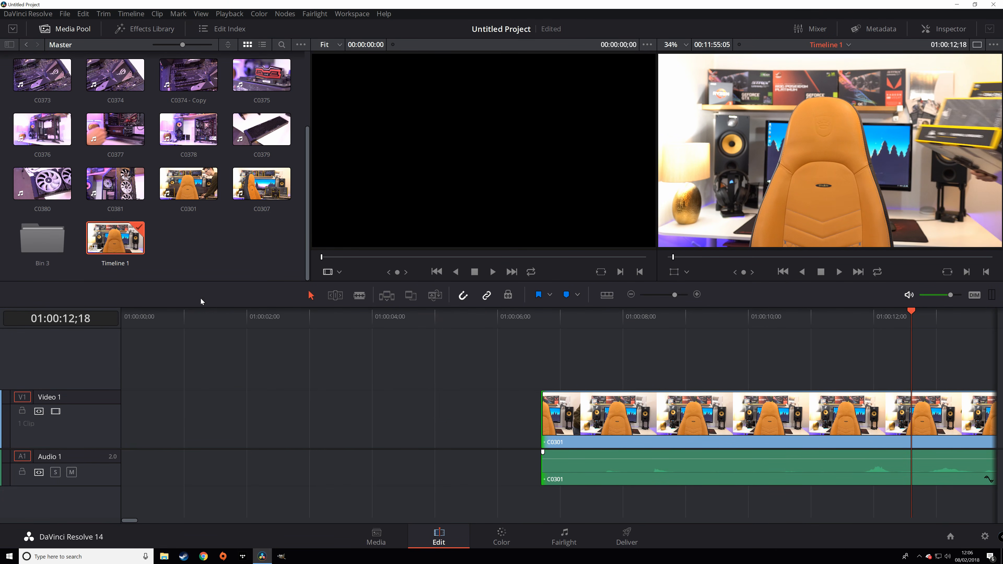
- Load C0301 in the source viewer and mark In and Out points ending where the presenter appears
click(194, 186)
double_click(193, 186)
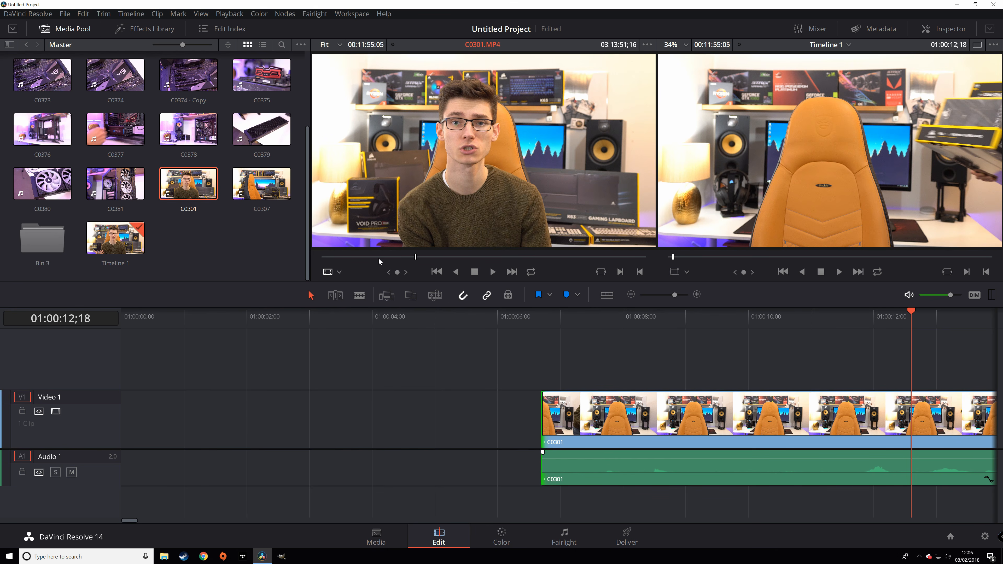
drag(373, 260, 350, 264)
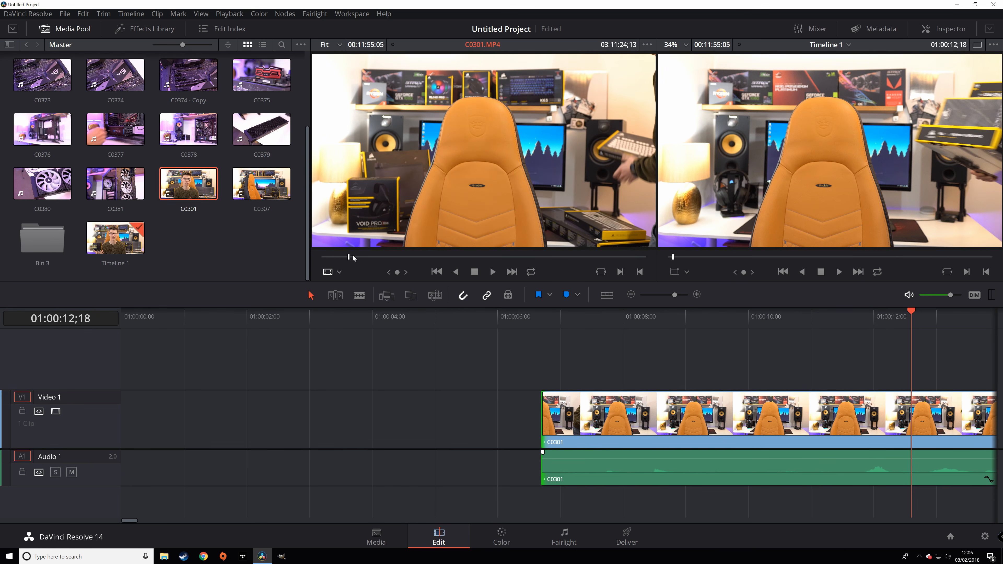
mouse_move(367, 242)
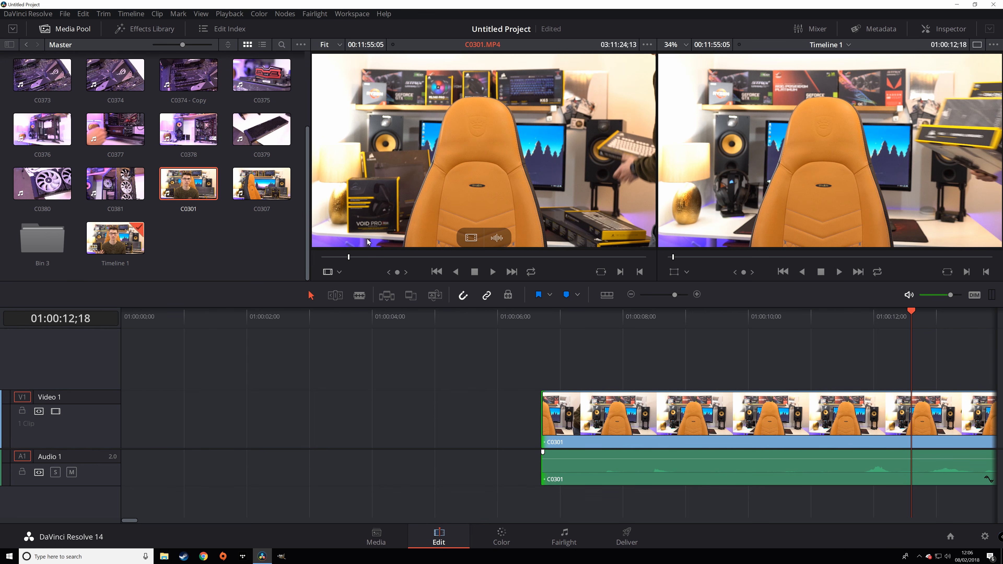
key(i)
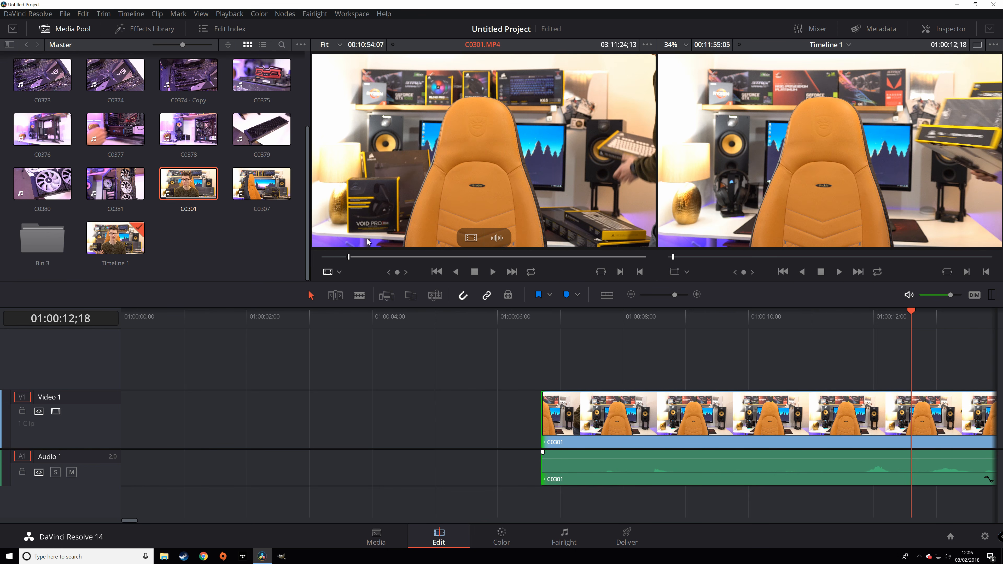
drag(475, 257, 502, 261)
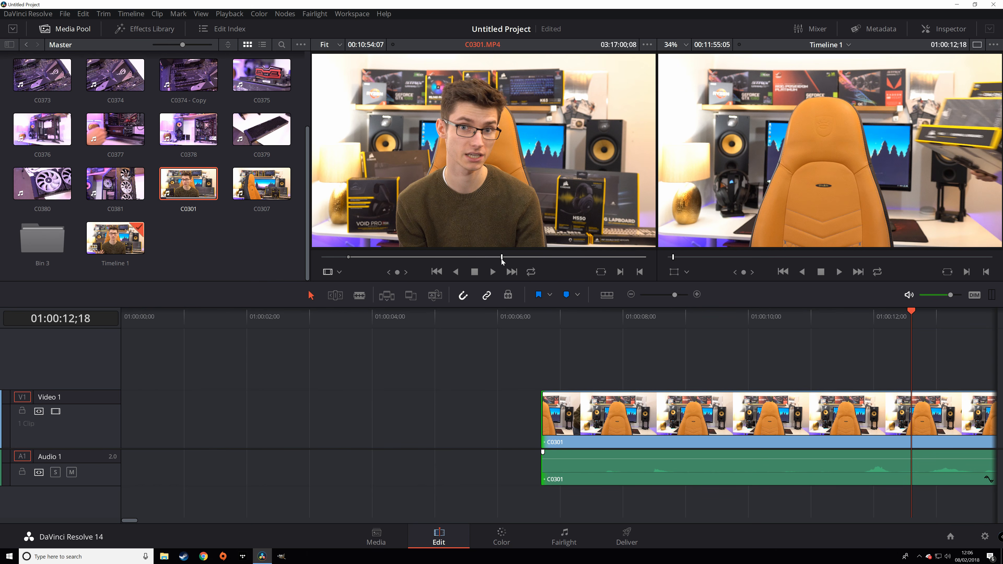
key(o)
- Try placing the marked range, then its video only, on the timeline, and cancel and undo both
mouse_move(480, 212)
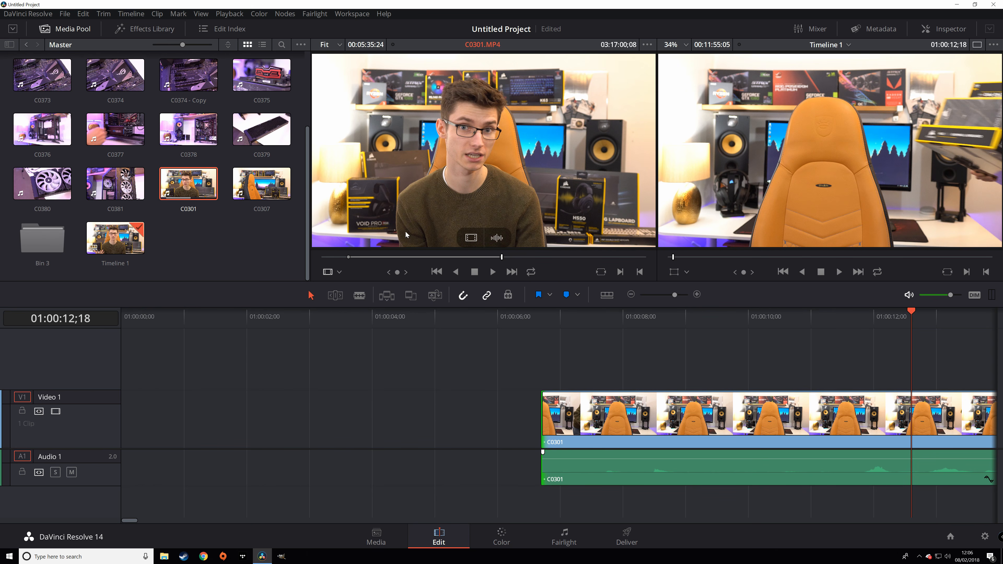
drag(477, 274, 198, 388)
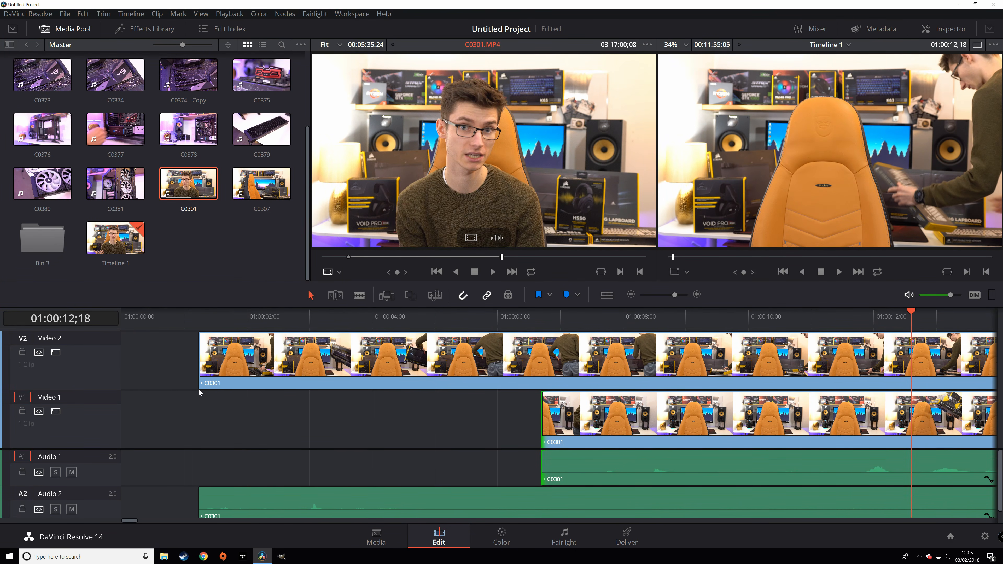
key(Escape)
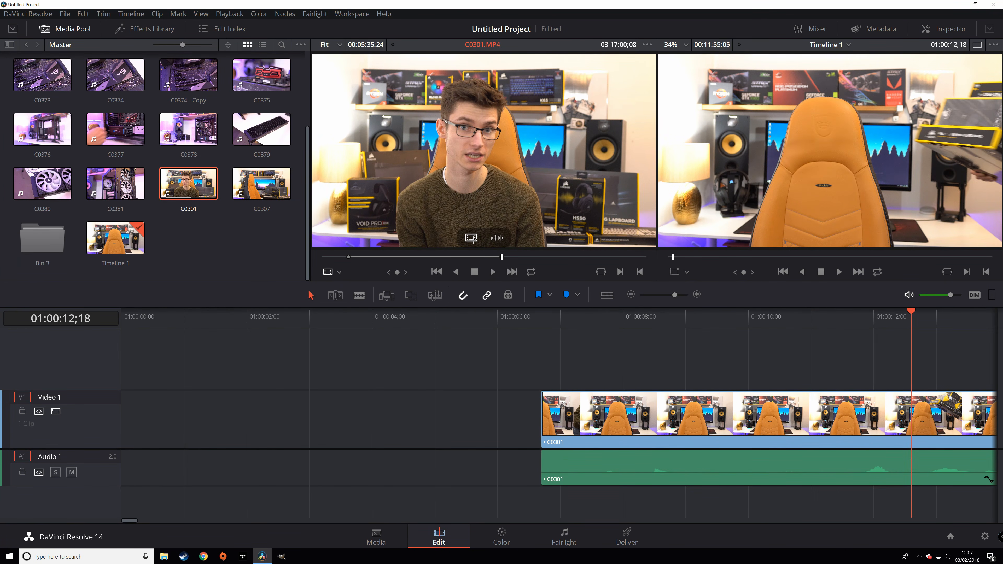
drag(482, 276, 502, 373)
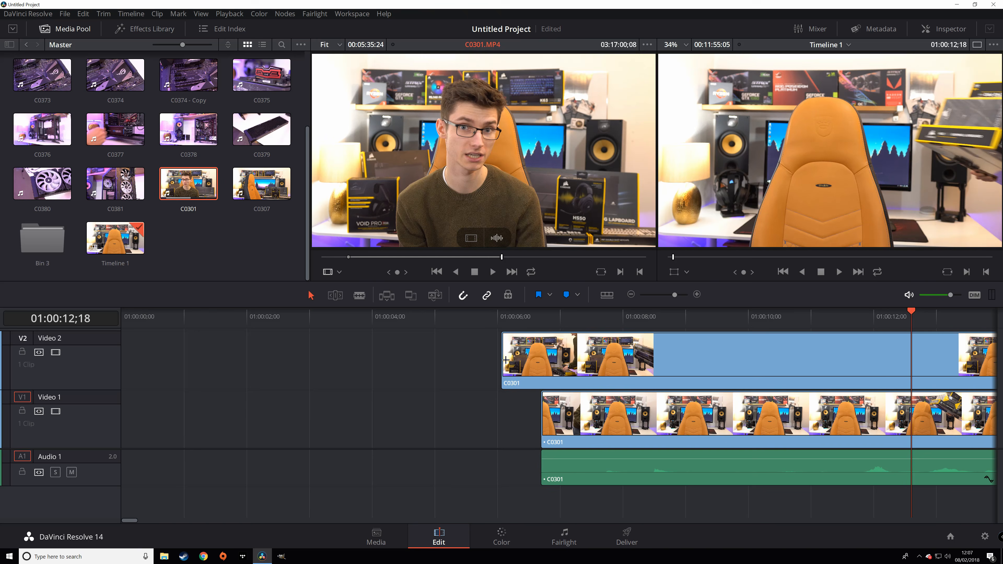
key(ctrl+z)
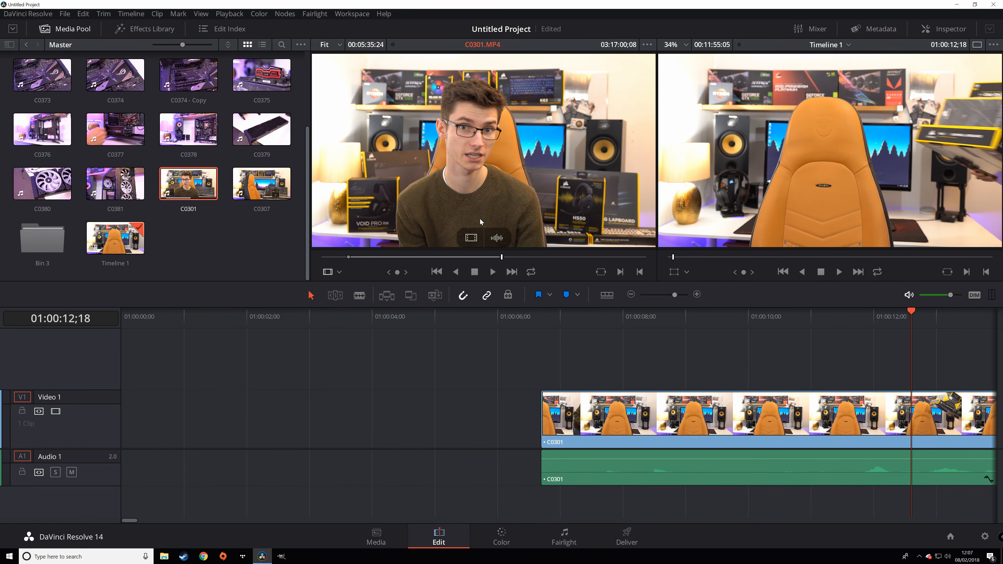
- Test adding only the source audio to the timeline, undo it, and open the Audio 1 track options
drag(500, 238, 532, 512)
key(ctrl+z)
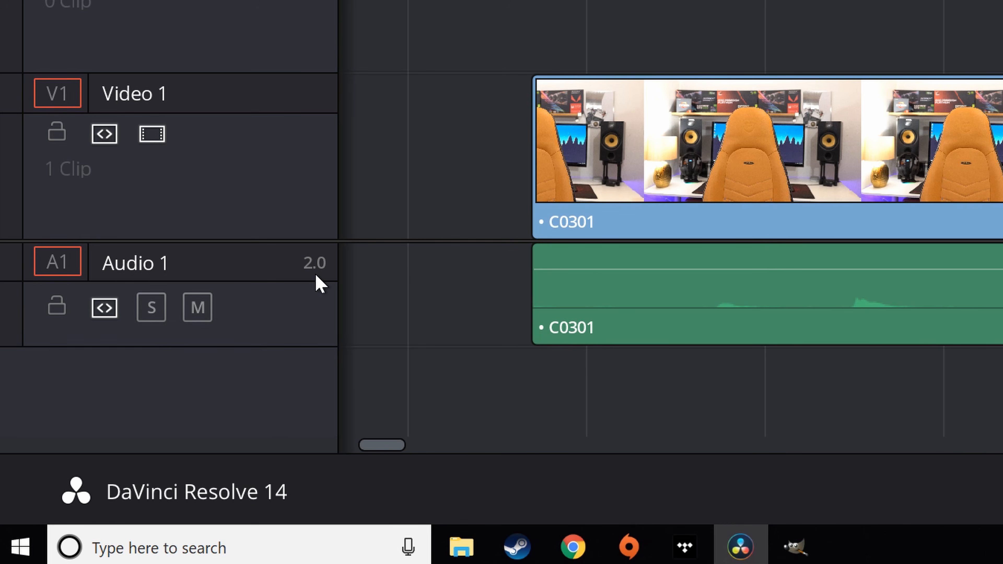
right_click(270, 277)
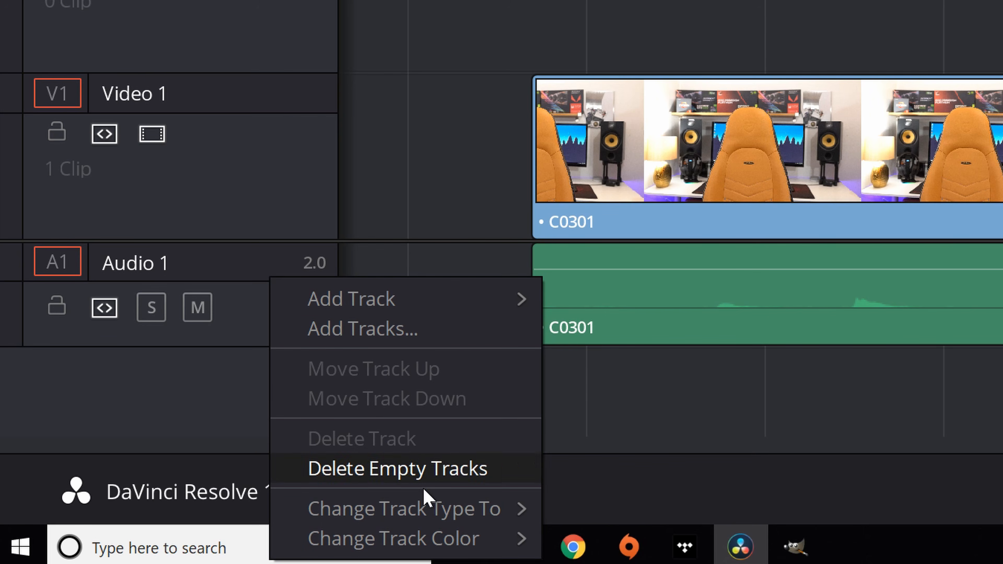
mouse_move(433, 514)
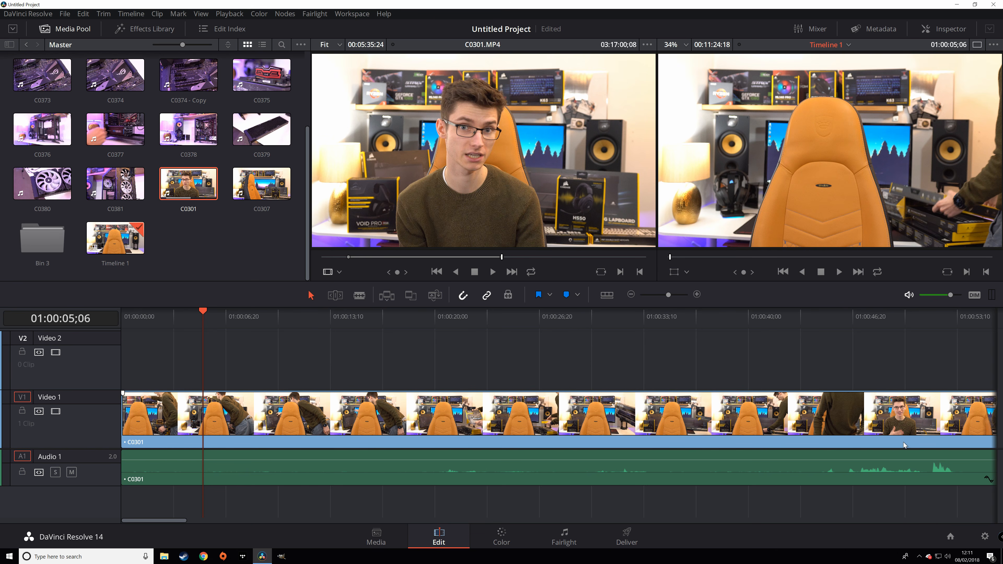
- Set the Audio 1 clip volume to about 1.74 dB
click(905, 324)
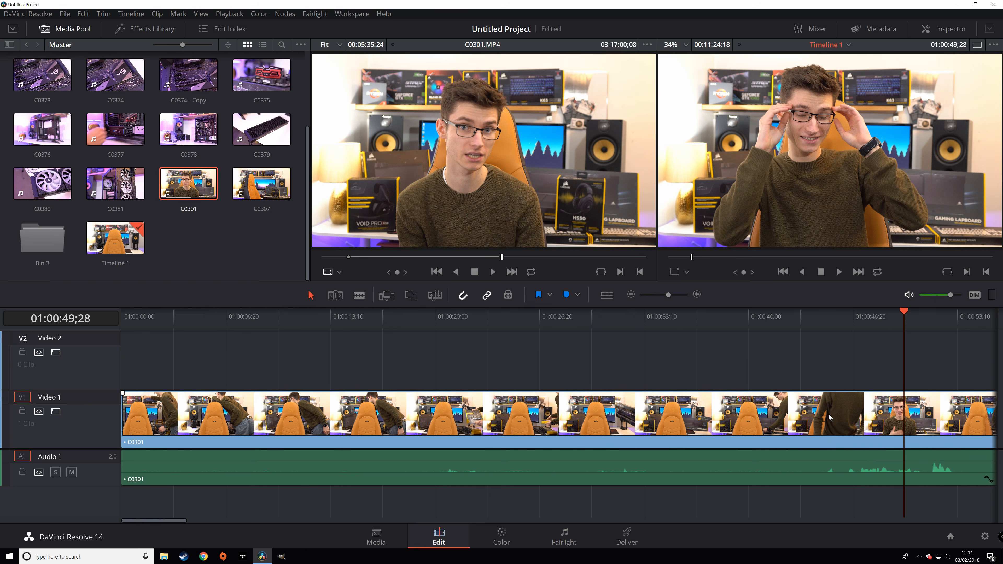
drag(863, 460, 862, 457)
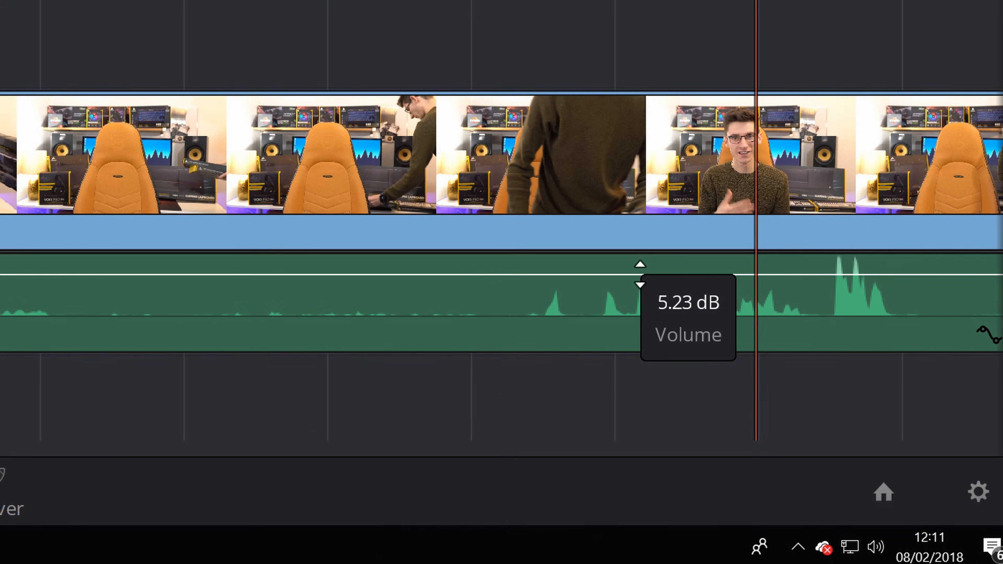
drag(640, 274, 625, 269)
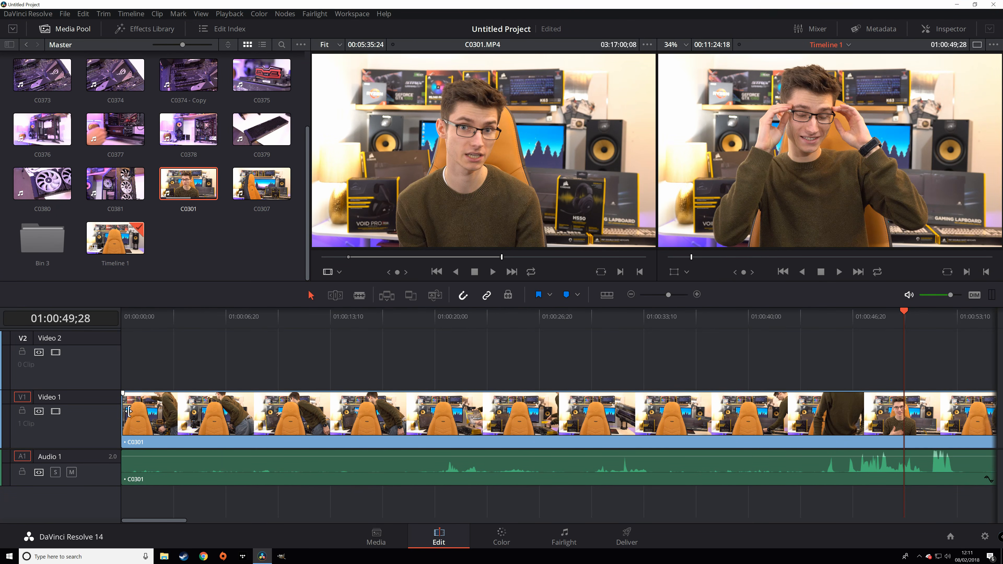
- Trim away the clip's opening shots and ripple its start back to the timeline beginning
click(124, 418)
mouse_move(127, 418)
mouse_down()
mouse_move(863, 433)
mouse_move(541, 438)
mouse_move(134, 427)
mouse_up()
drag(136, 321, 85, 319)
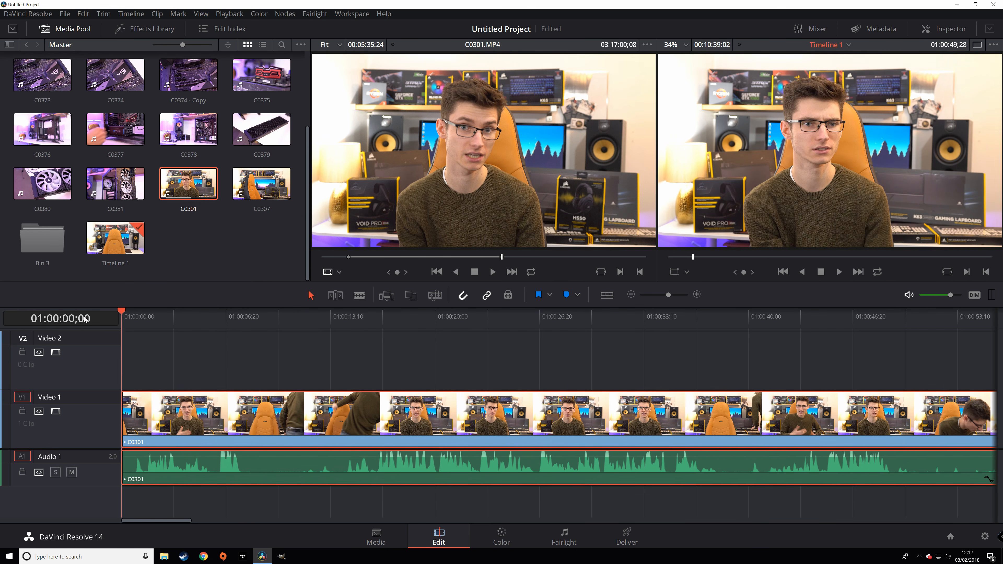
- Mute Audio 1, play the timeline from the start, then unmute it
click(71, 472)
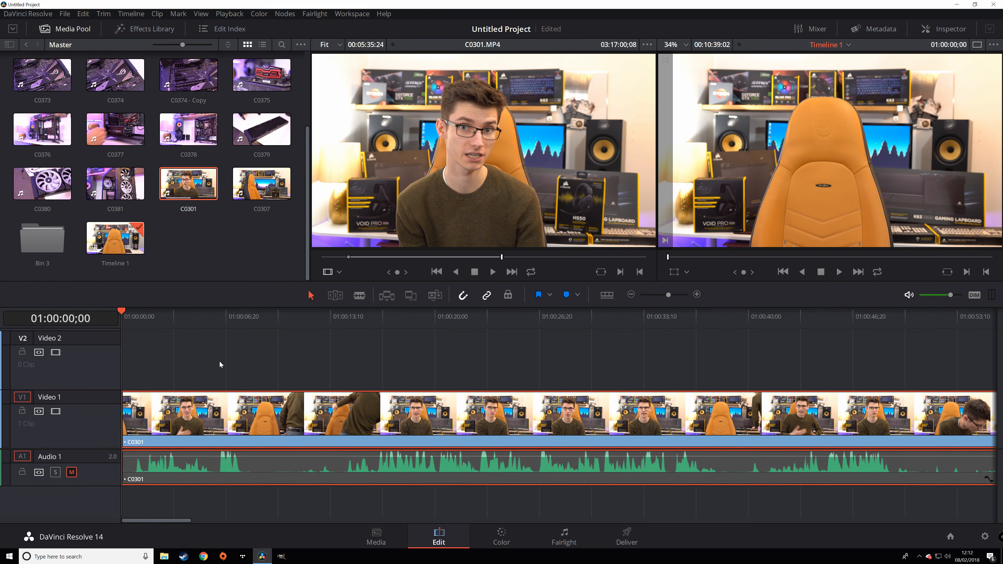
key(space)
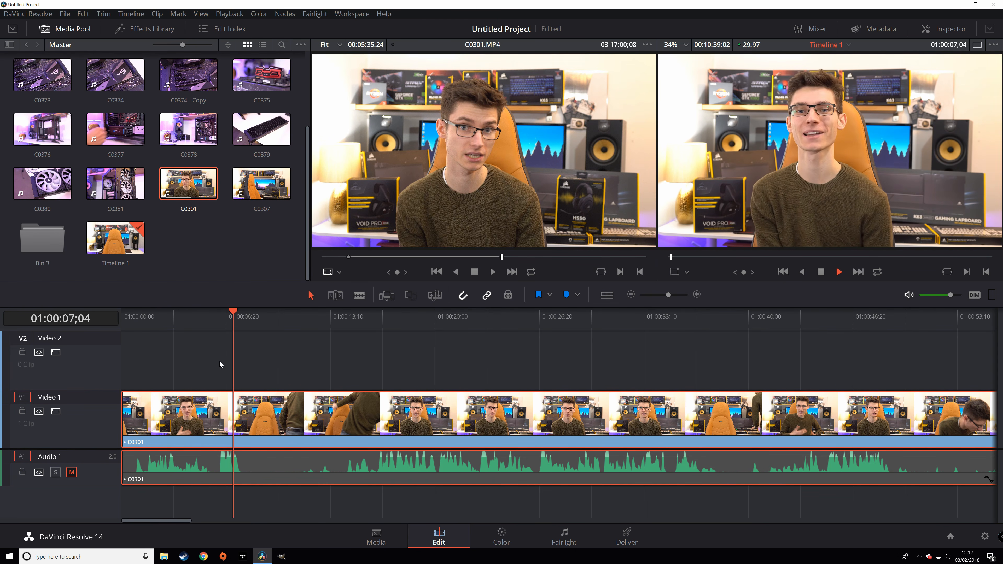
key(space)
click(72, 472)
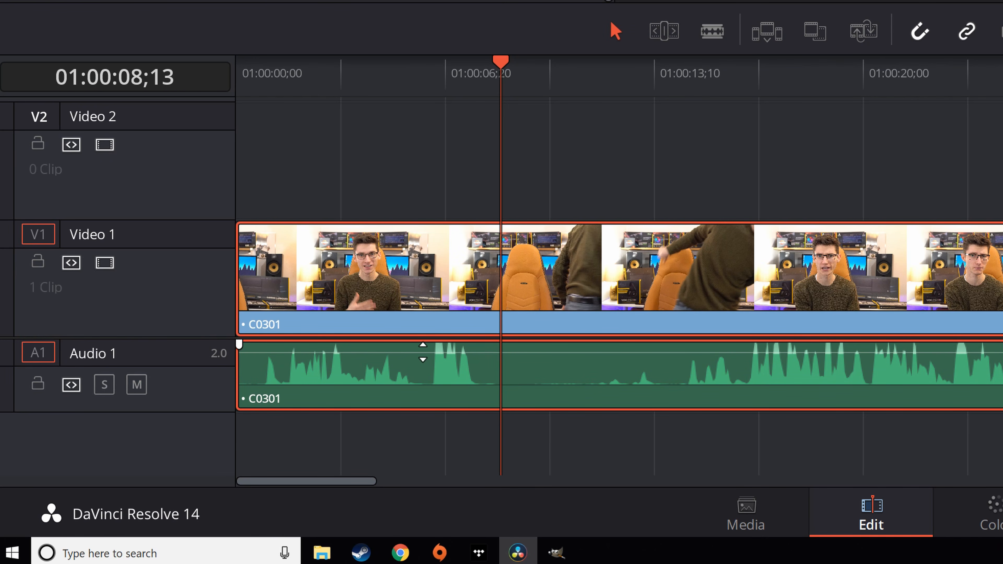
- Add four volume keyframes near 01:00:06 and lower the level between the middle pair
alt+click(422, 352)
alt+click(485, 352)
alt+click(402, 352)
alt+click(510, 352)
drag(450, 352, 450, 357)
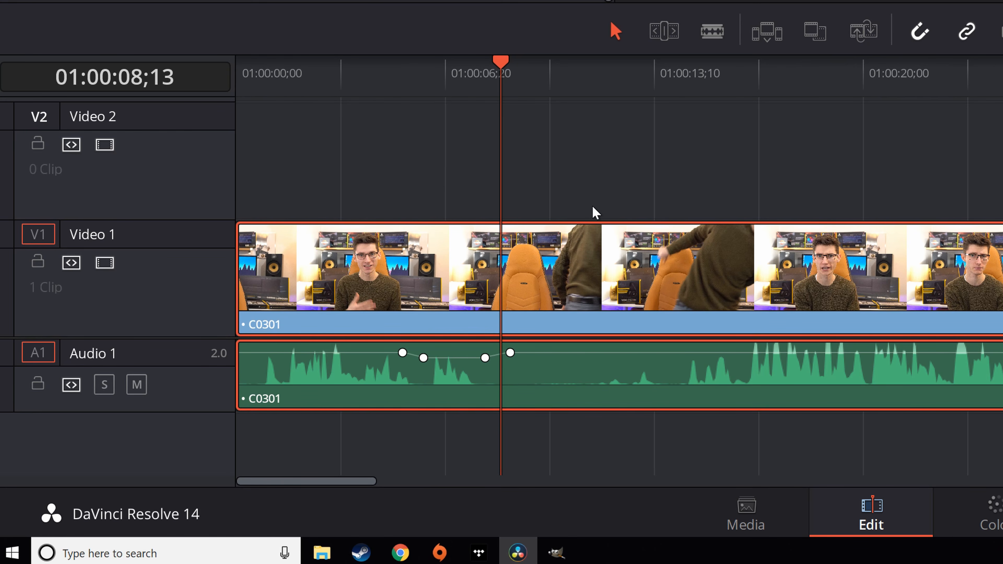
- Replay the volume dip, mute Audio 1 again and switch to the Blade tool
click(323, 81)
key(space)
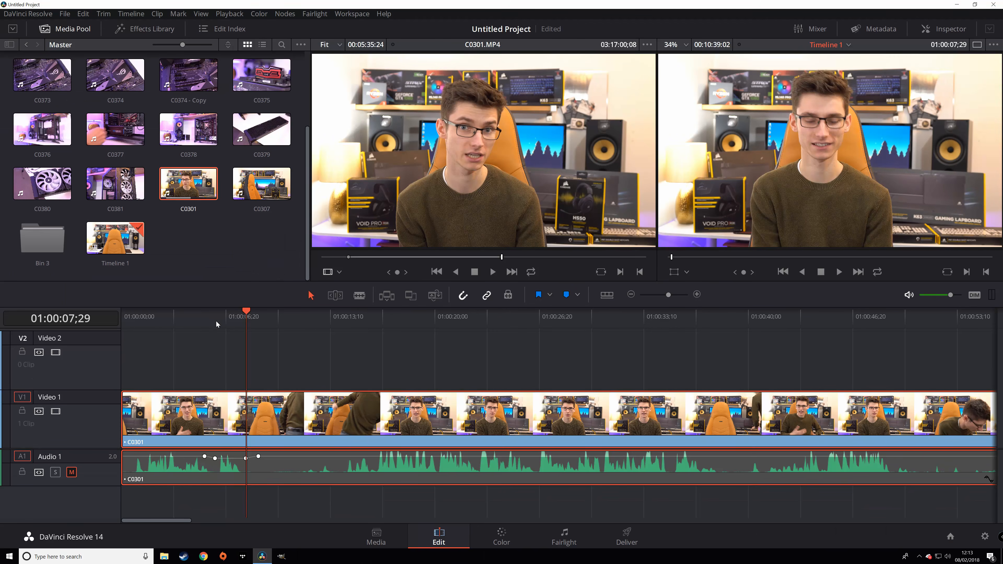
click(208, 321)
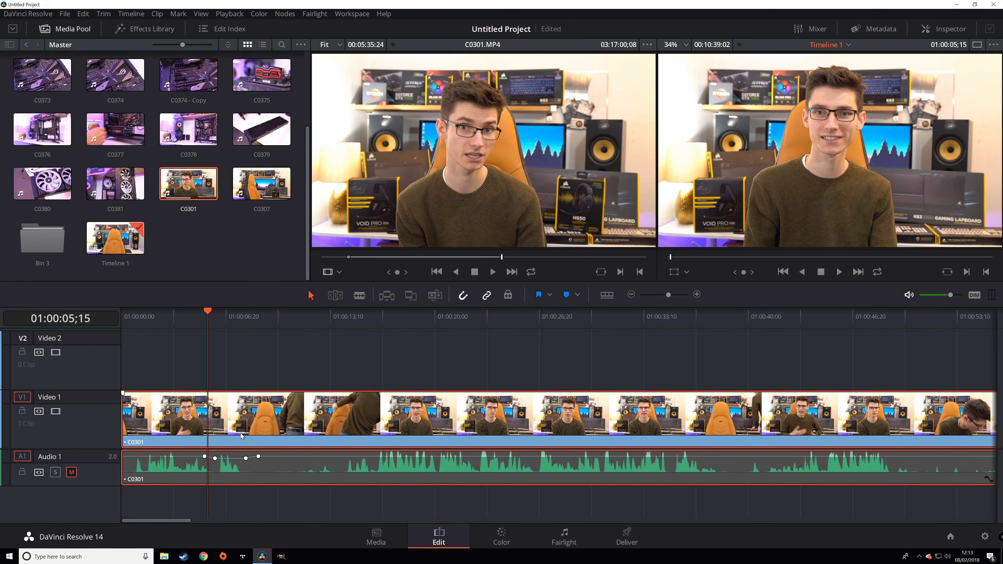
key(b)
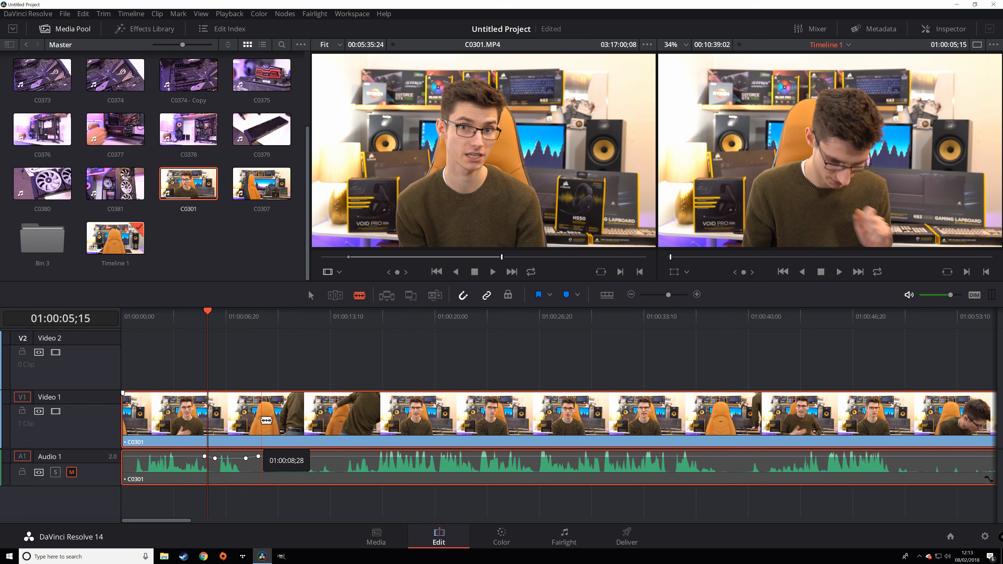
- Split C0301 at 01:00:08;28, trim the second clip's start later, close the gap and play it
click(262, 420)
key(a)
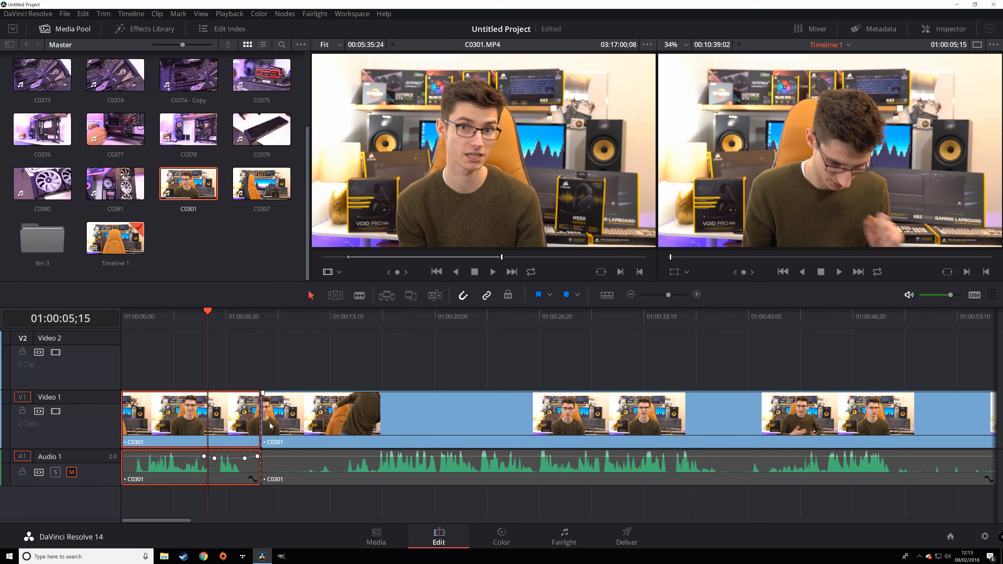
drag(263, 426, 296, 431)
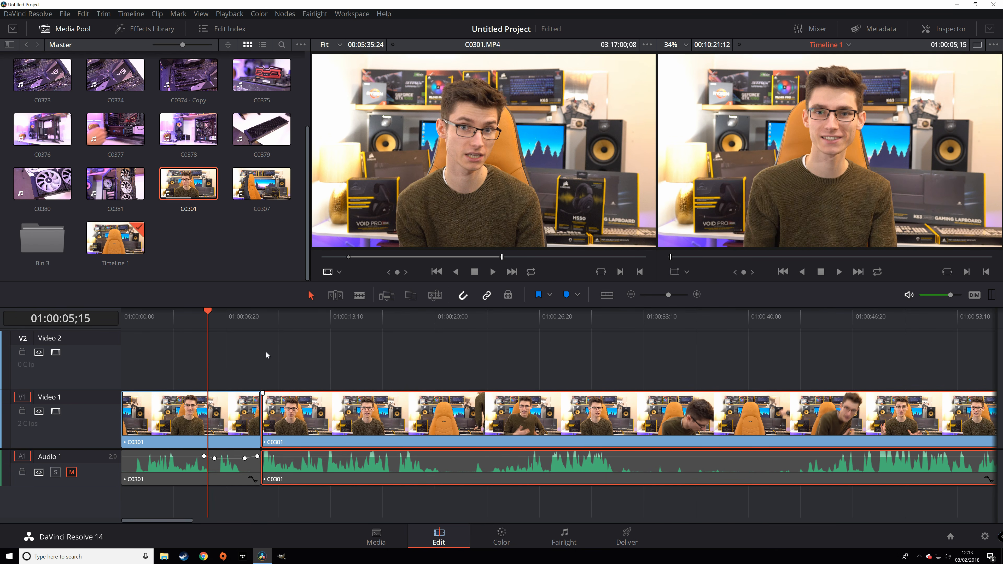
click(236, 318)
key(space)
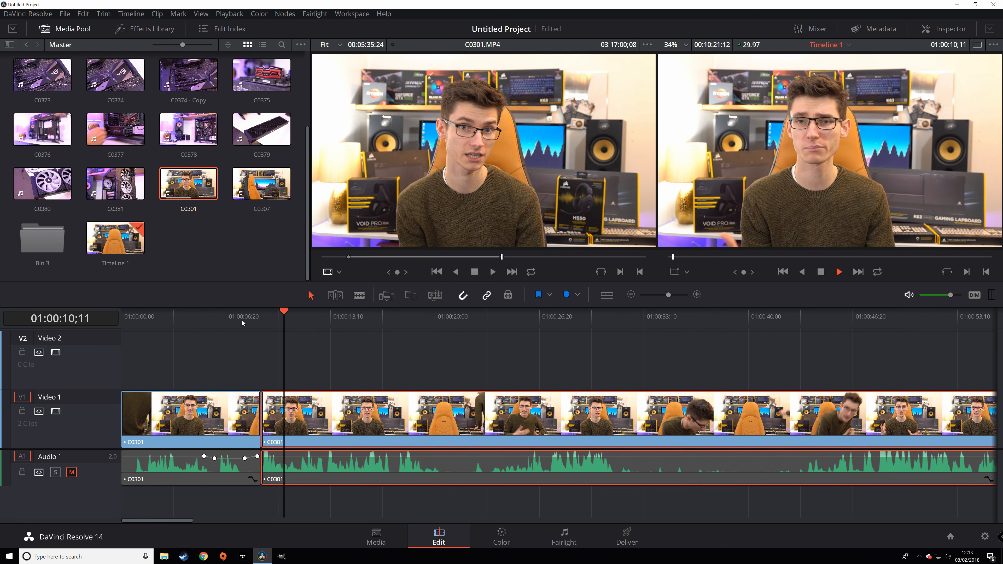
key(space)
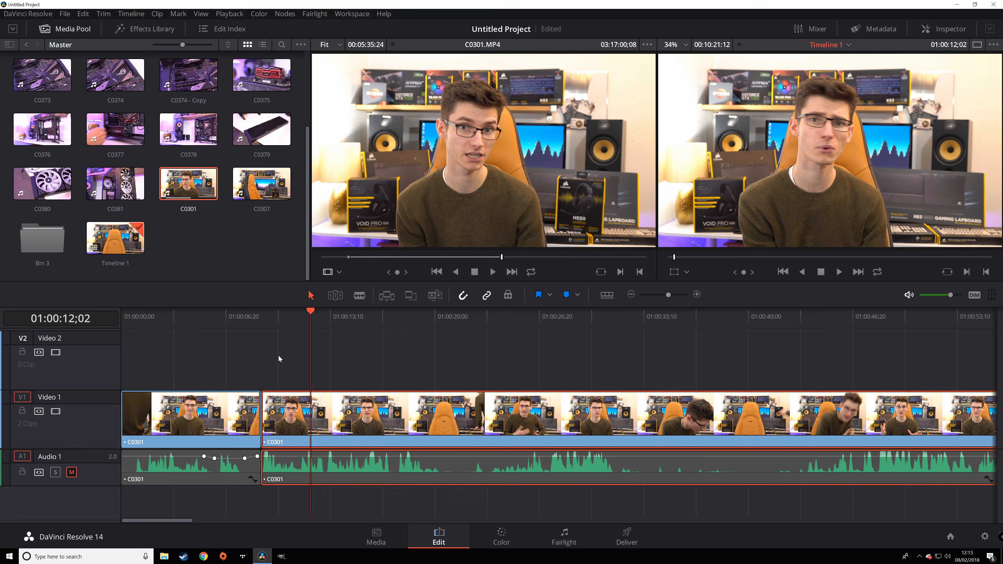
- Shorten the first clip's end, slide the second clip left against it, and replay the cut
click(263, 420)
drag(256, 423, 237, 422)
drag(301, 421, 282, 419)
click(229, 322)
key(space)
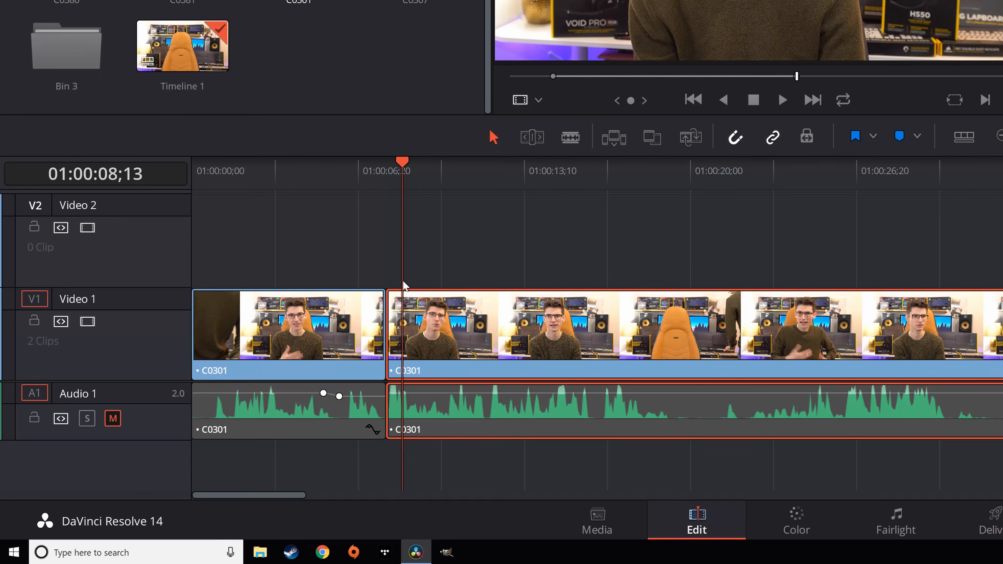
key(space)
- Add a 30-frame Cross Dissolve at the cut, review it, then show the Effects Library
click(245, 425)
right_click(245, 424)
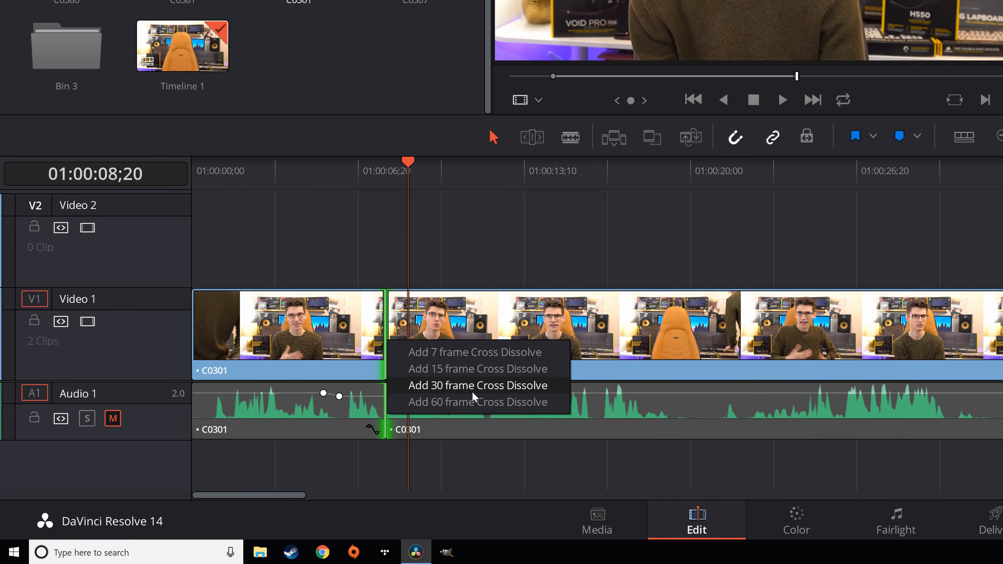
click(491, 382)
drag(367, 174, 355, 179)
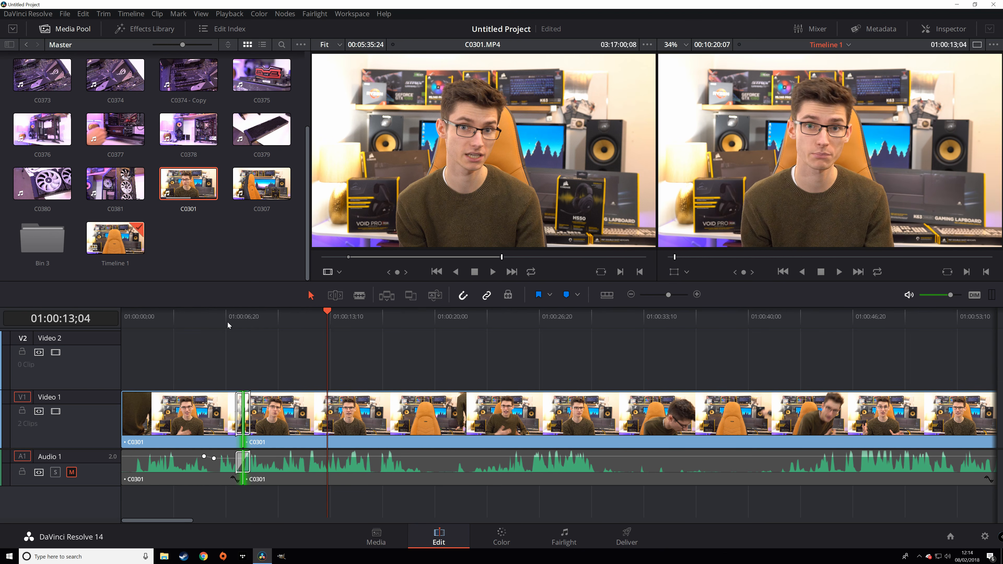
click(218, 318)
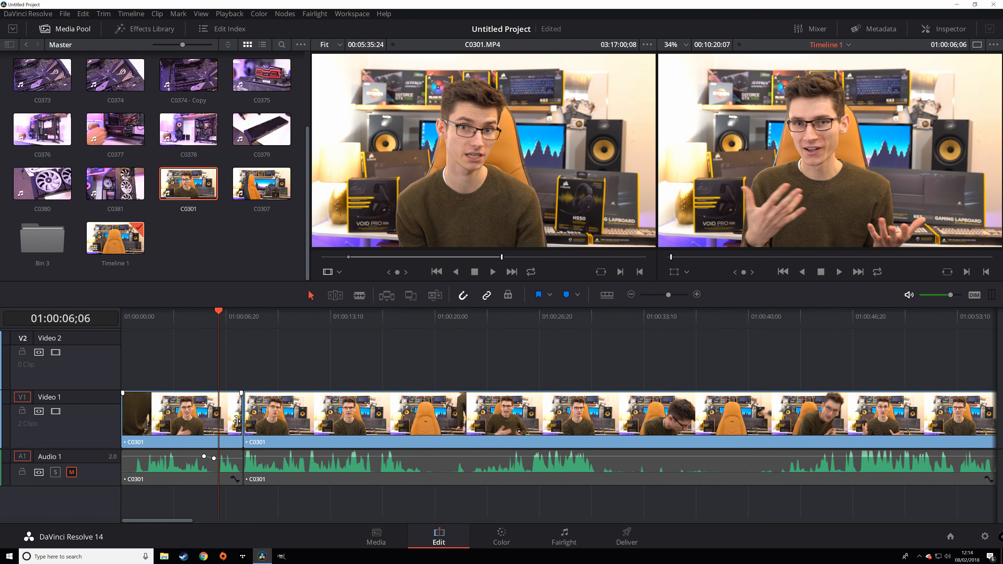
click(140, 34)
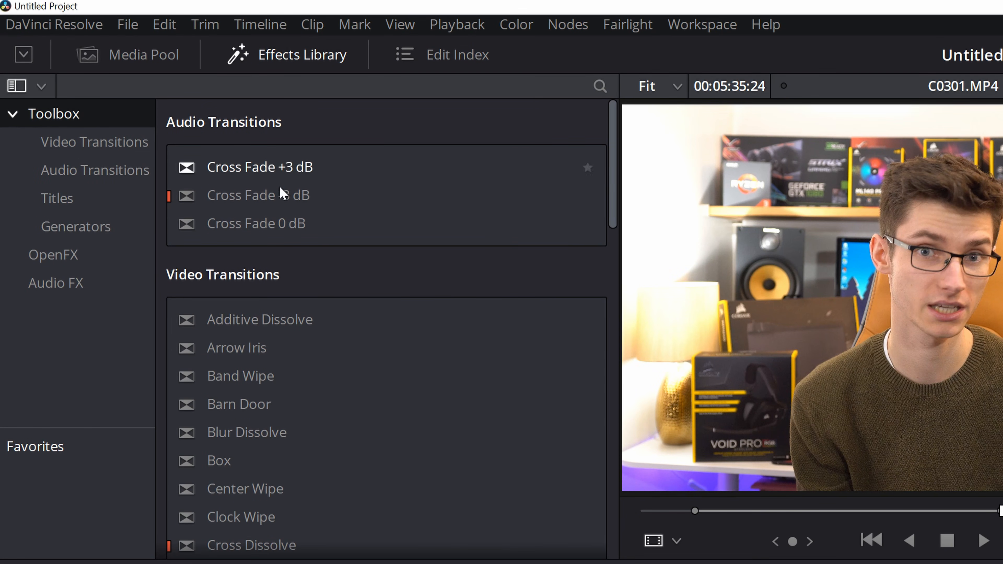
- Set Diamond Iris as the standard video transition, then bring up the cut's transition options
click(104, 146)
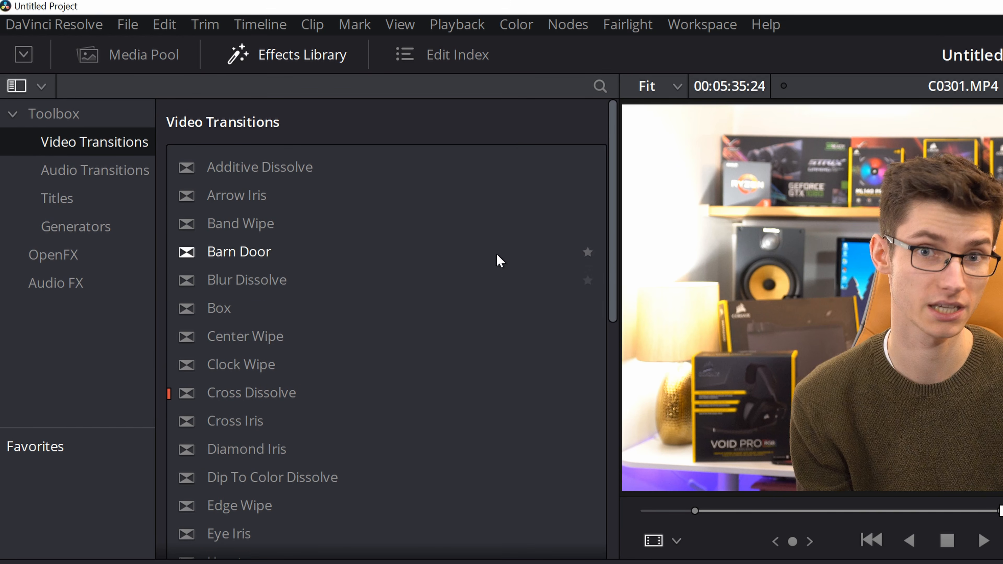
right_click(232, 418)
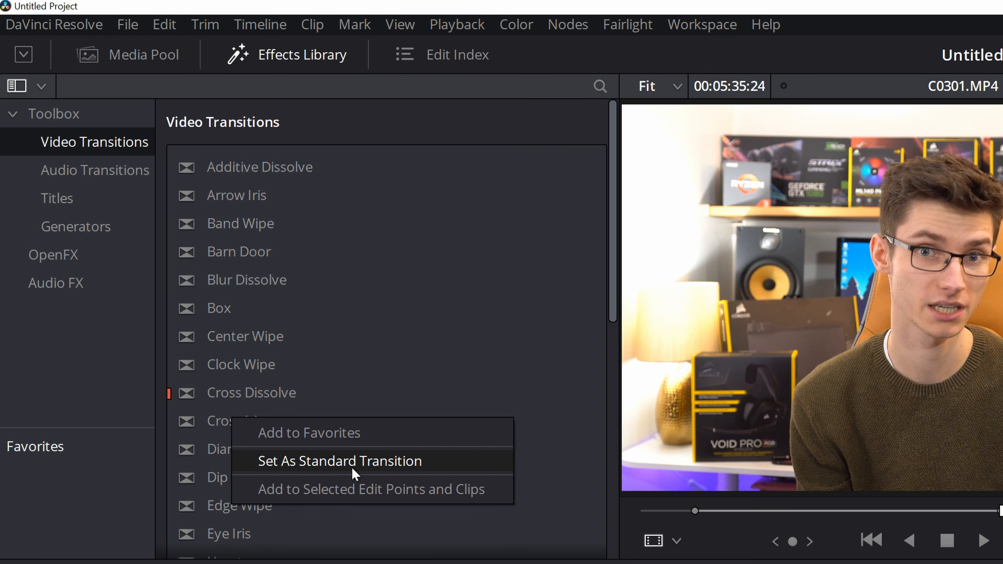
click(229, 364)
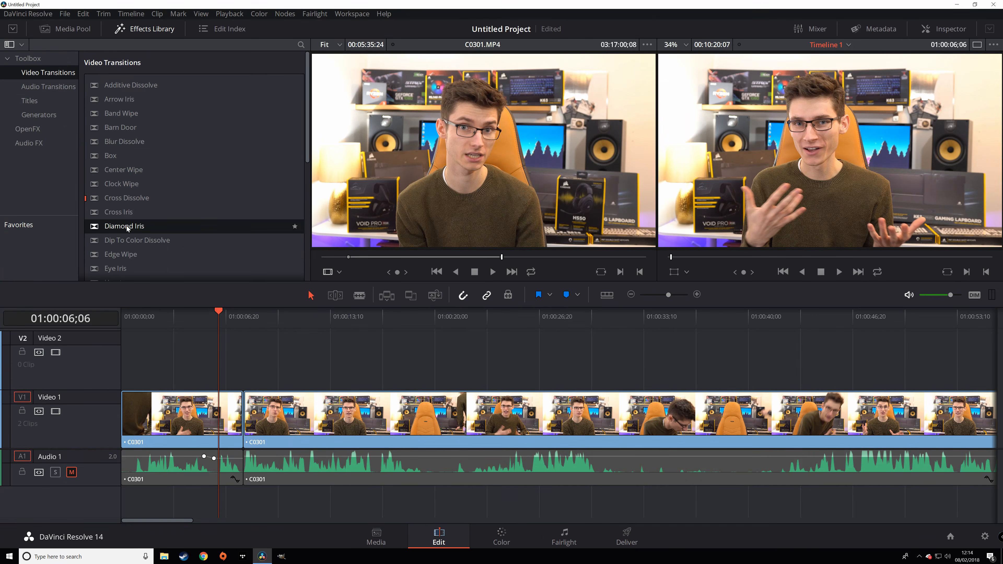
right_click(126, 225)
click(167, 249)
click(243, 415)
right_click(243, 418)
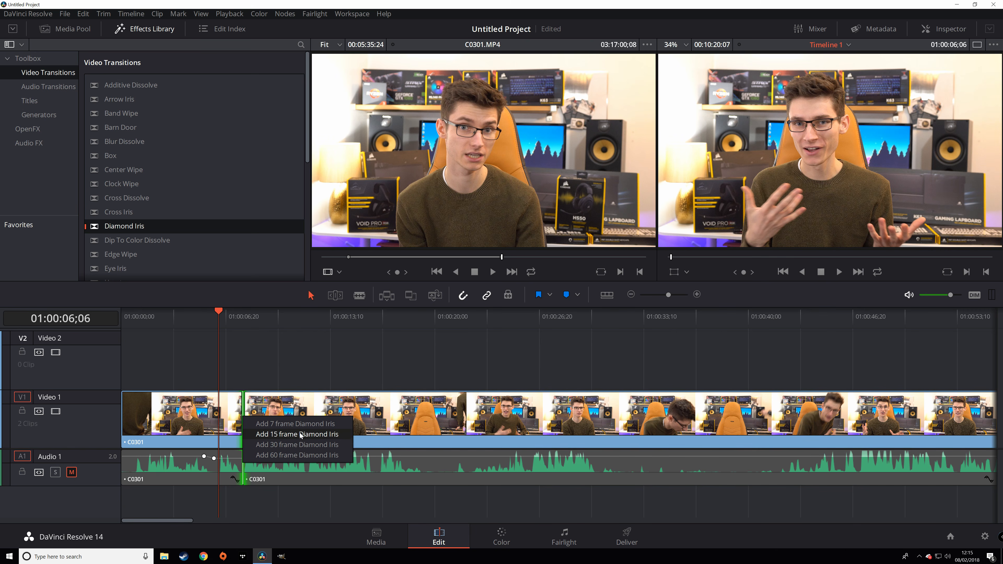
- Add a 15-frame Diamond Iris to the cut, play it, then pick Heart from Video Transitions
click(299, 445)
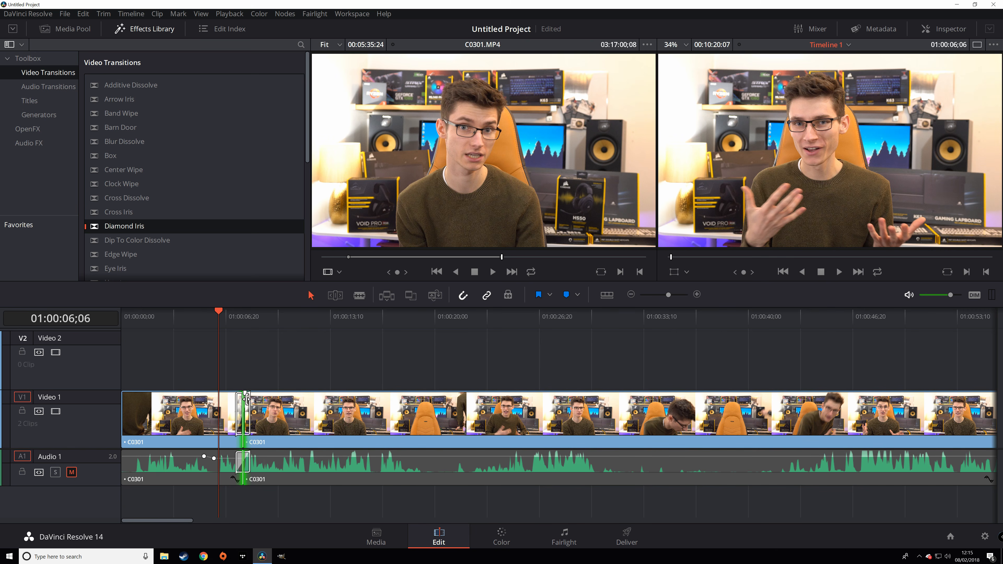
key(space)
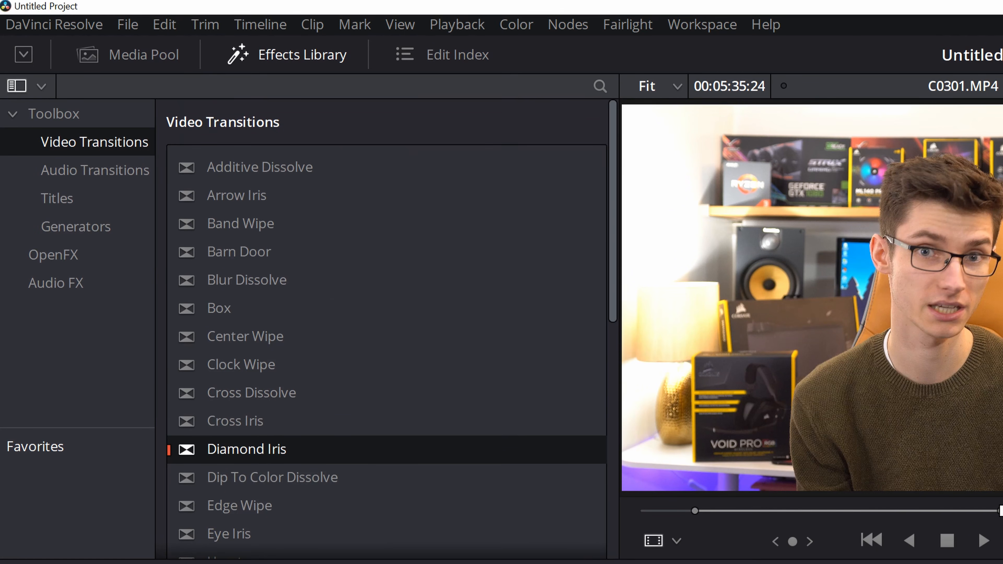
scroll(139, 227, down, 2)
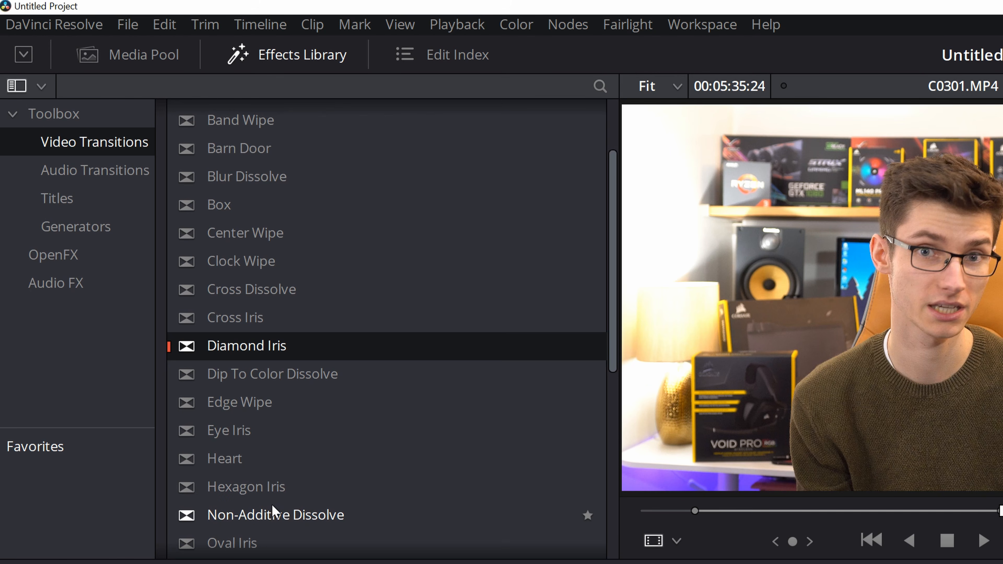
scroll(276, 486, down, 1)
click(239, 509)
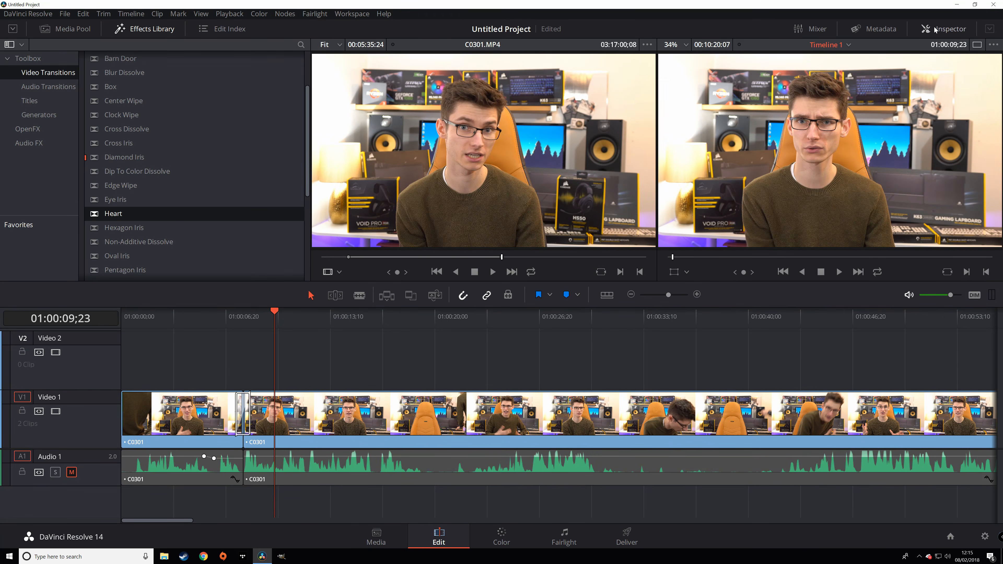
- Give the Heart transition a red colour, 203.520 border, X offset 6.000 and In easing
click(935, 30)
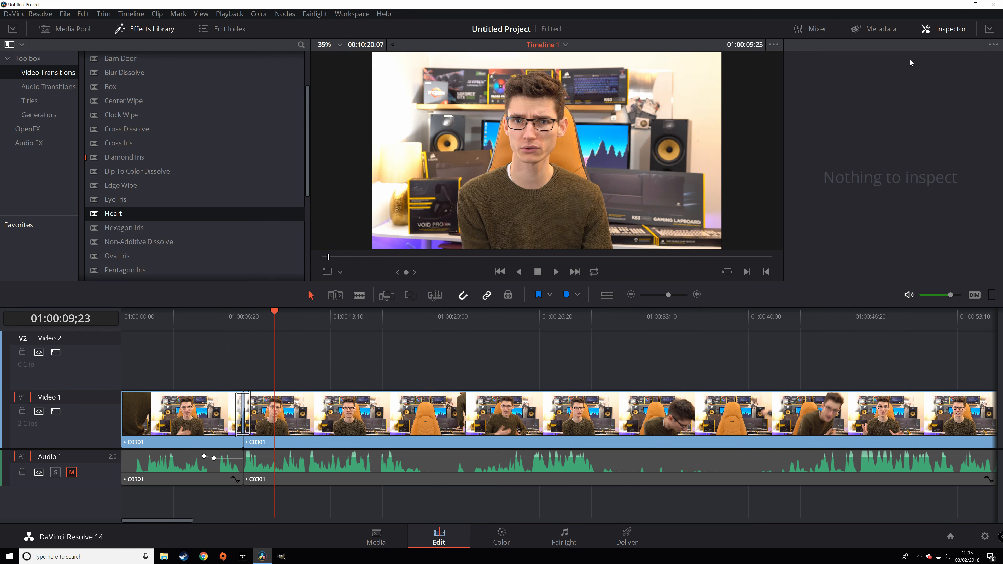
click(247, 420)
click(247, 420)
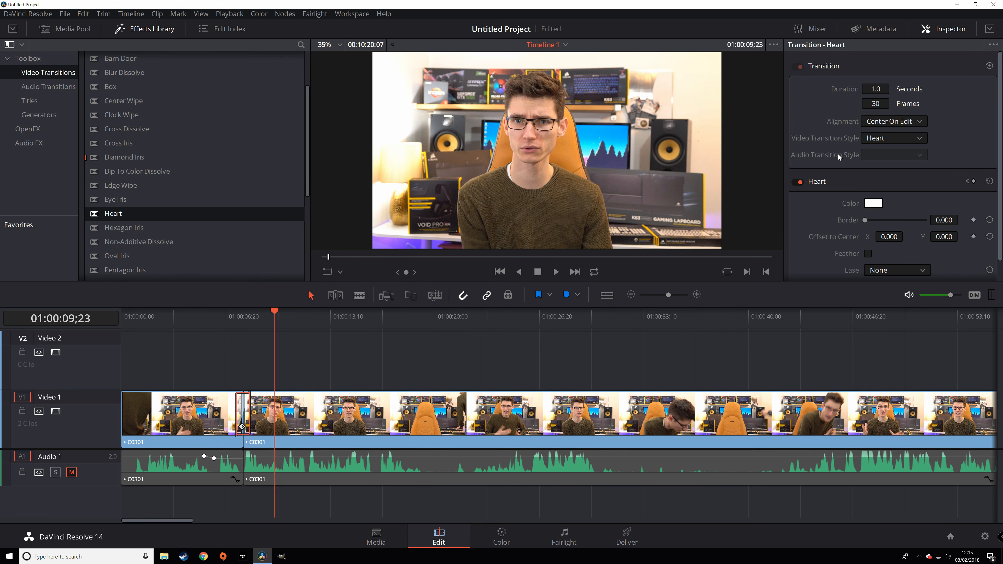
click(873, 203)
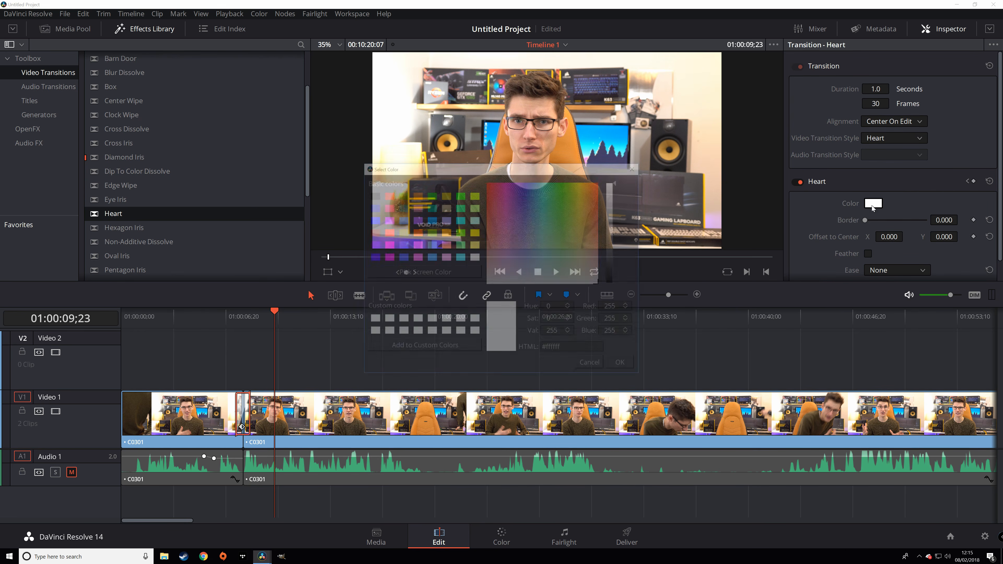
drag(579, 239, 383, 108)
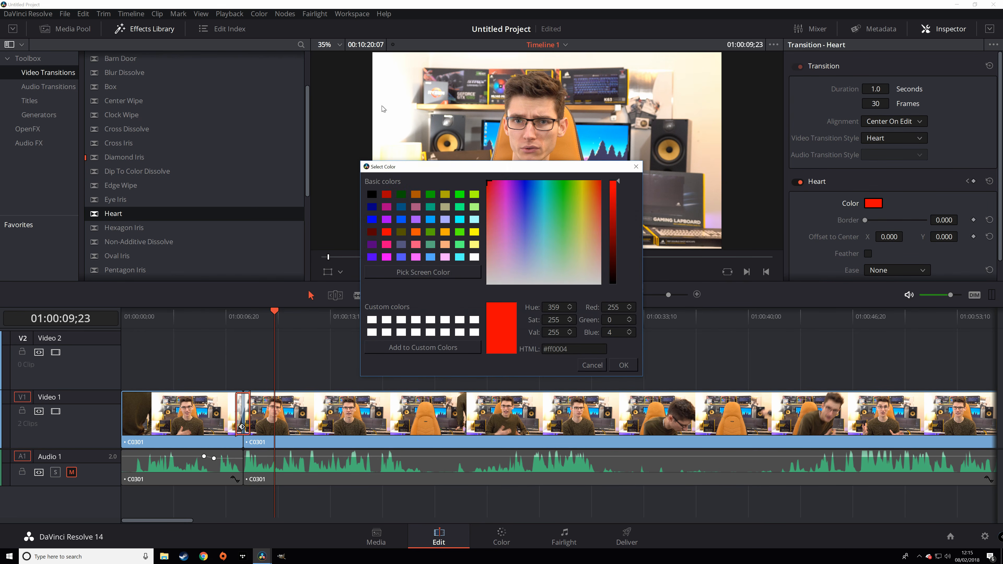
click(623, 365)
drag(865, 220, 890, 239)
scroll(895, 250, down, 1)
click(894, 252)
click(890, 280)
- Play through the edited Heart transition, then select the second C0301 clip
click(225, 324)
key(space)
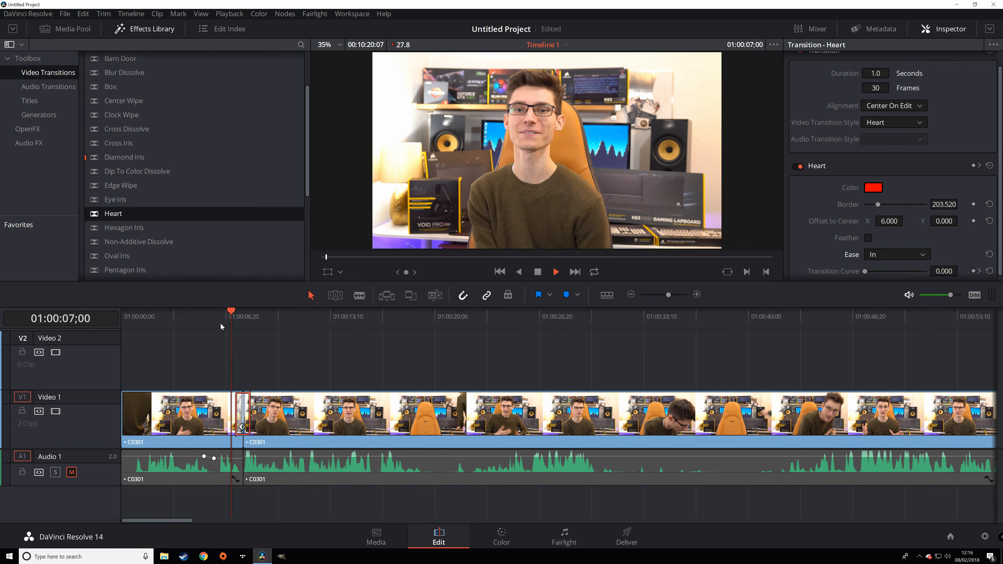
key(space)
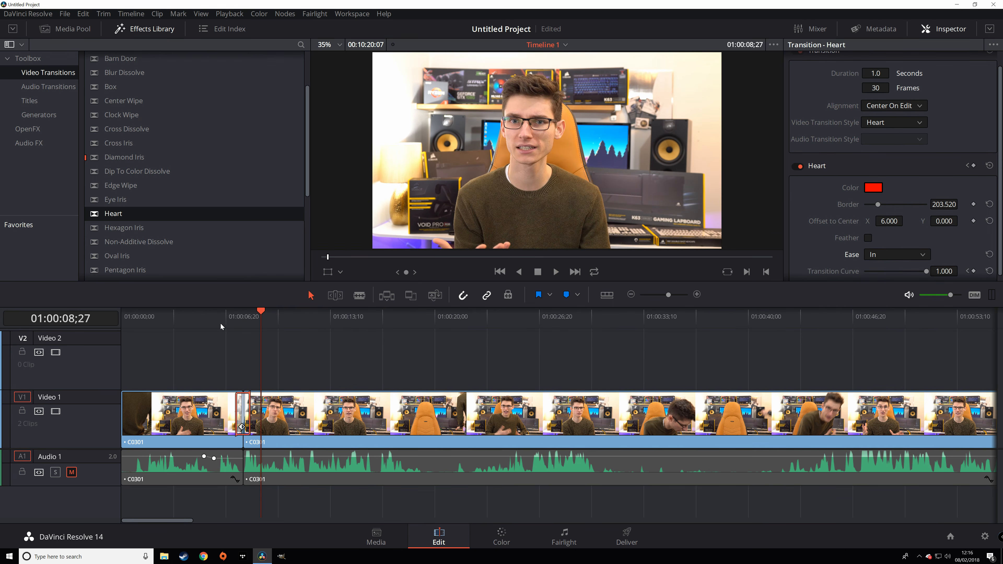
scroll(880, 210, down, 1)
scroll(855, 235, up, 1)
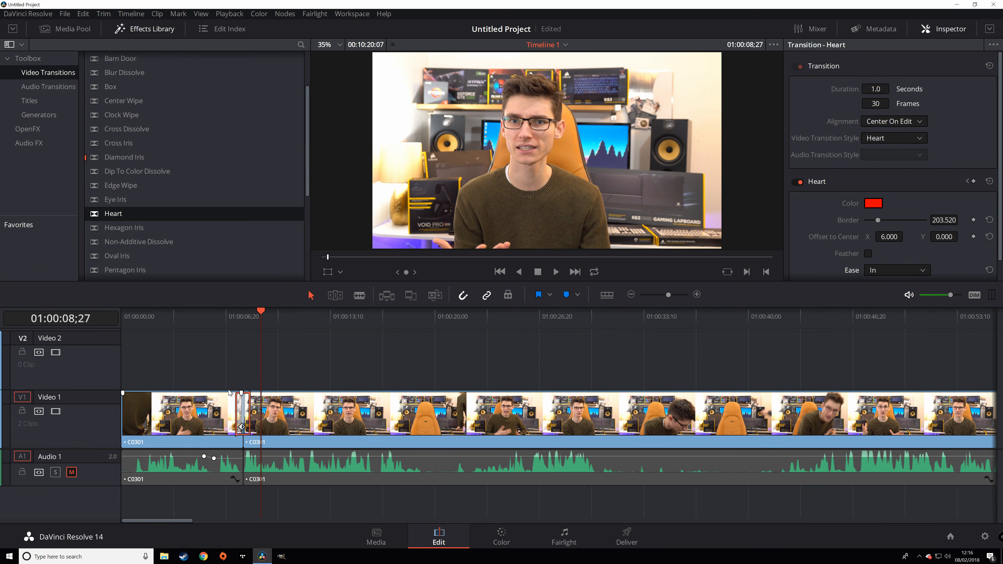
click(332, 430)
- Set the second clip's Transform Zoom to 1.060 in the Inspector's Video settings
scroll(857, 170, down, 5)
scroll(858, 170, down, 4)
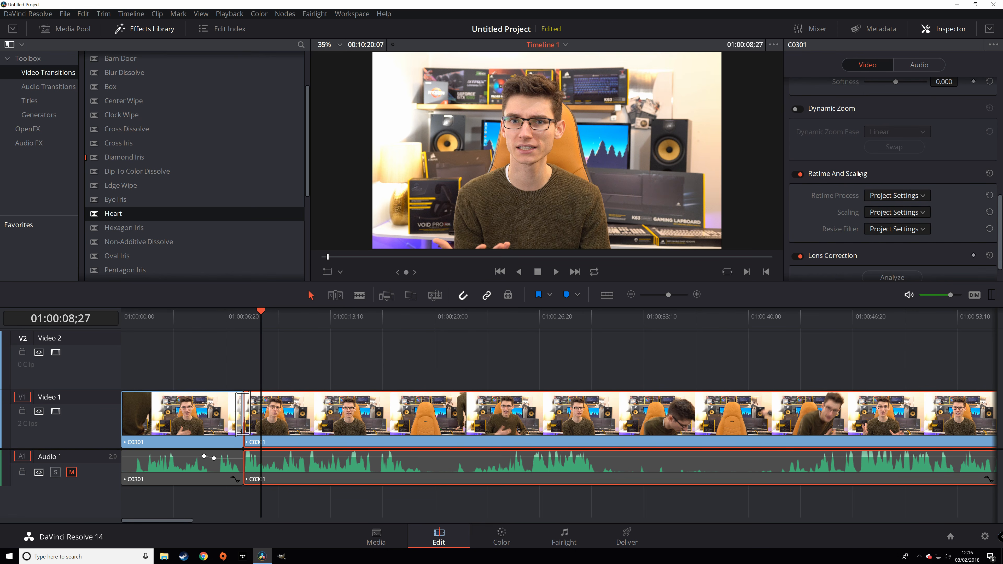
click(918, 64)
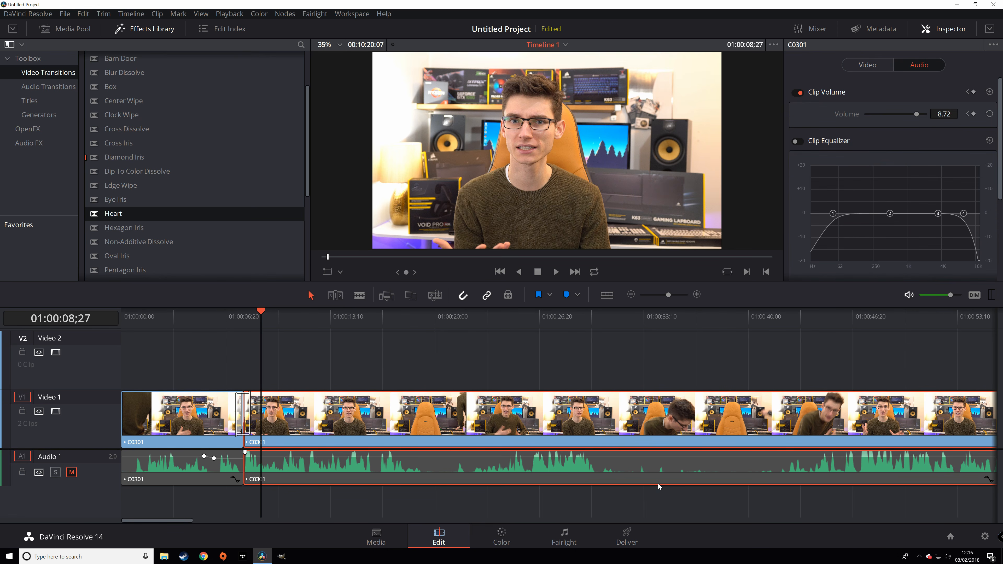
click(622, 427)
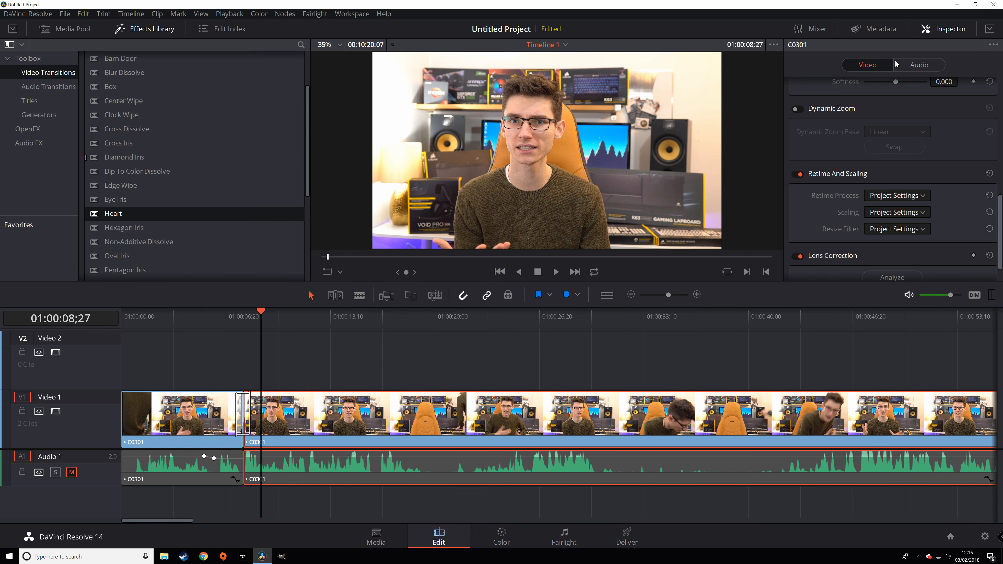
scroll(905, 196, up, 5)
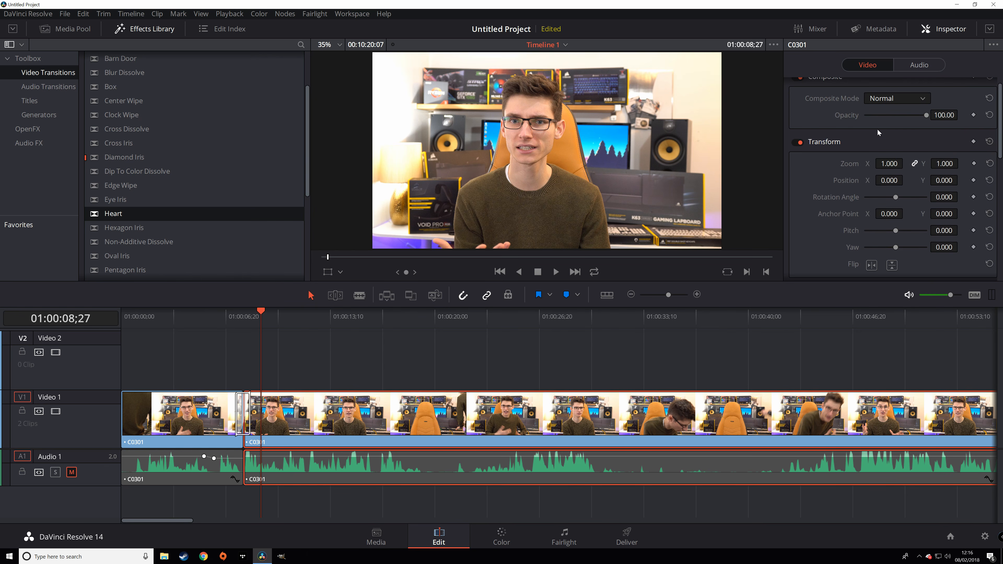
mouse_move(888, 163)
mouse_down()
mouse_move(906, 163)
mouse_move(894, 163)
mouse_up()
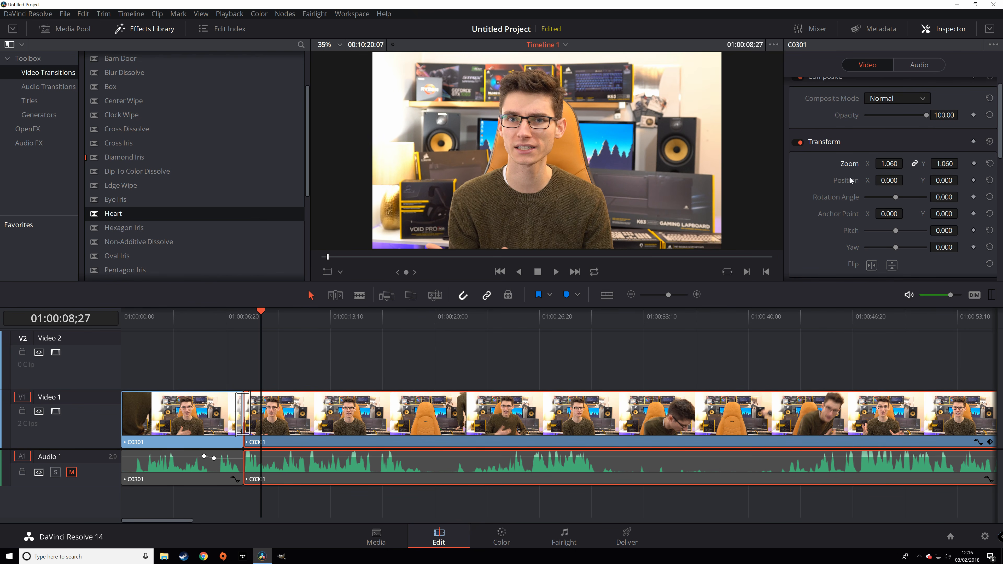
- Review the zoomed clip from just before the transition and clear the timeline selection
click(251, 319)
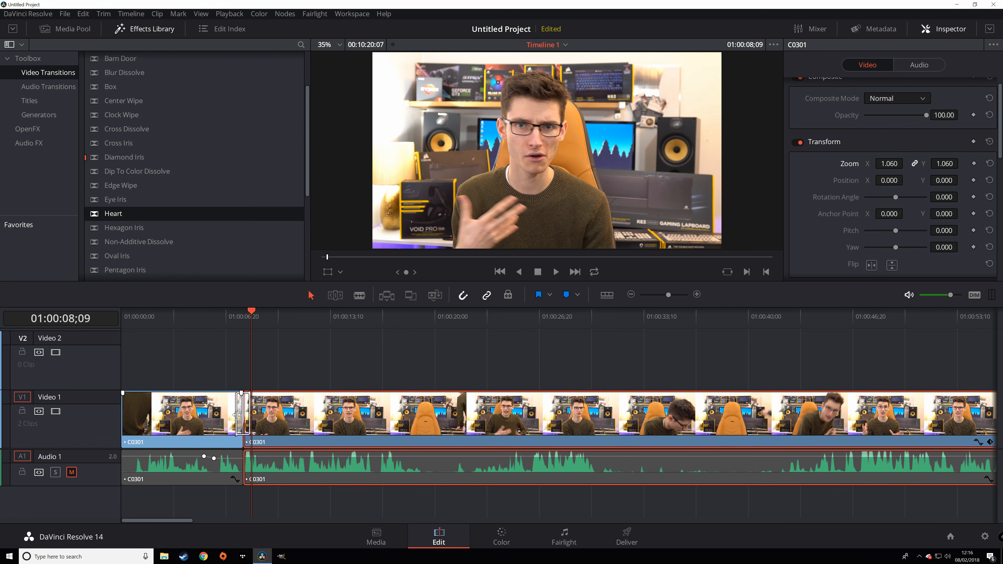
click(237, 414)
click(246, 339)
click(249, 323)
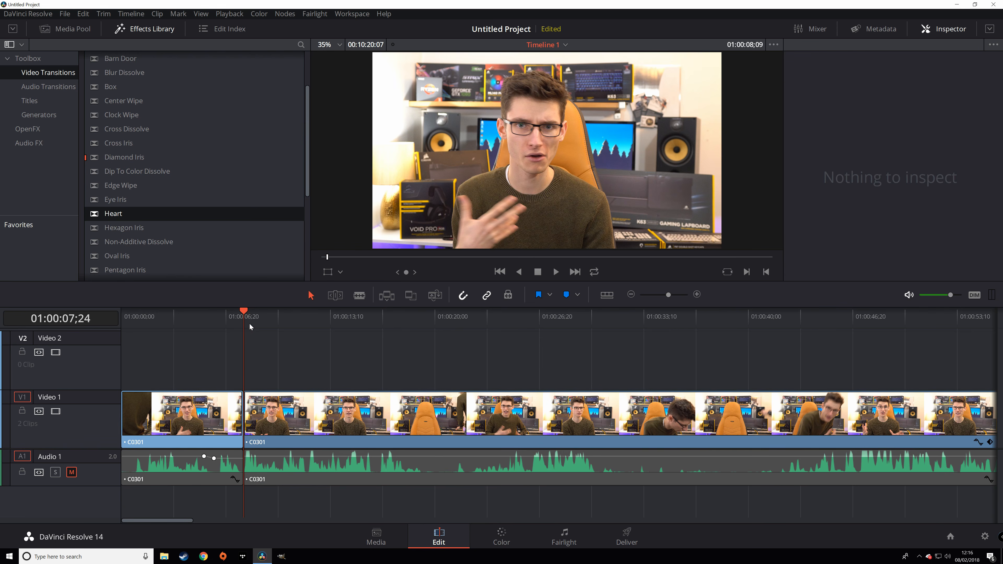
- Keyframe the second C0301 clip's zoom from 1.060 at 01:00:07;24 to 1.000 at 01:00:11;25, then play it
click(304, 442)
scroll(819, 213, down, 3)
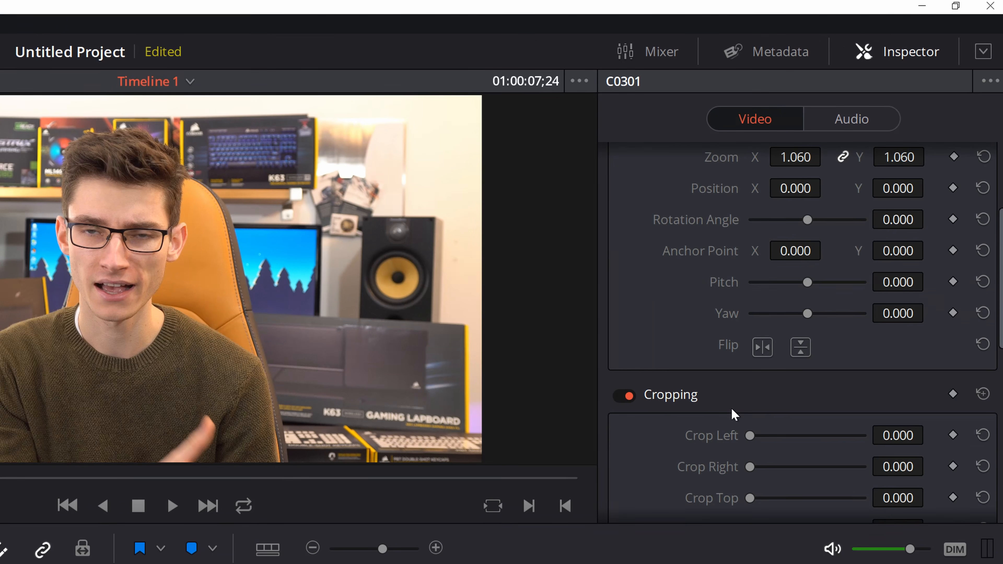
scroll(715, 421, up, 3)
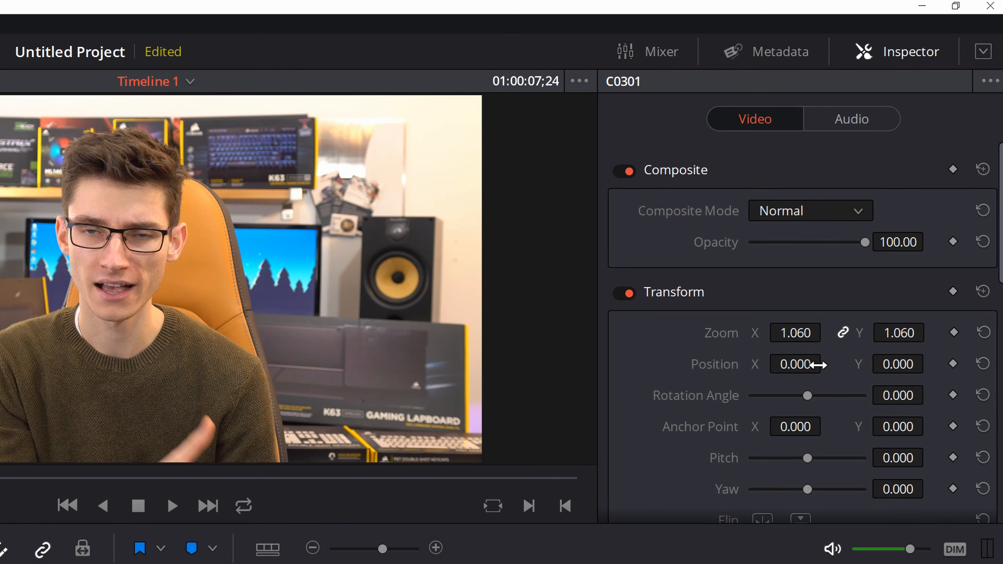
click(953, 332)
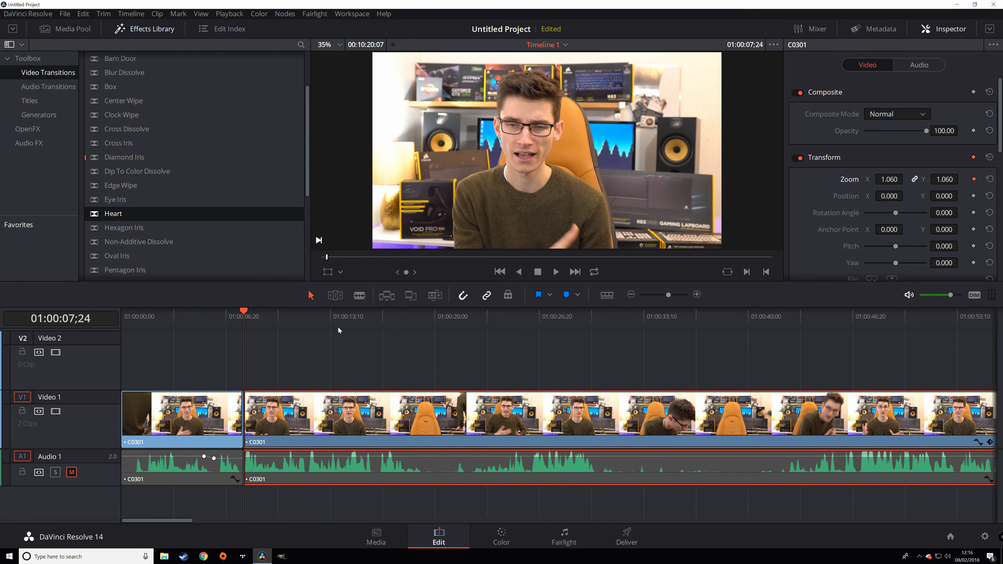
drag(269, 324, 307, 323)
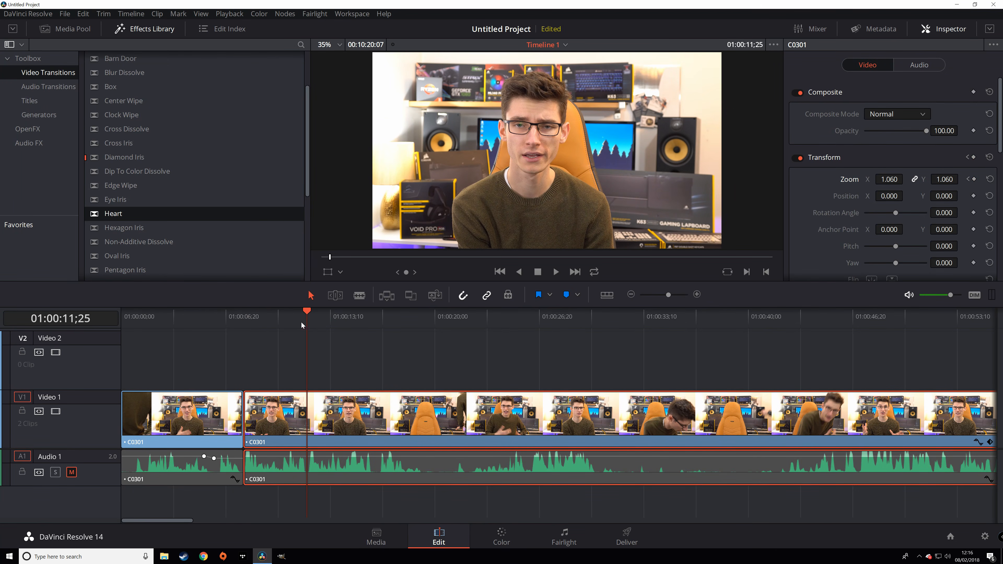
click(969, 180)
click(979, 179)
drag(891, 179, 889, 179)
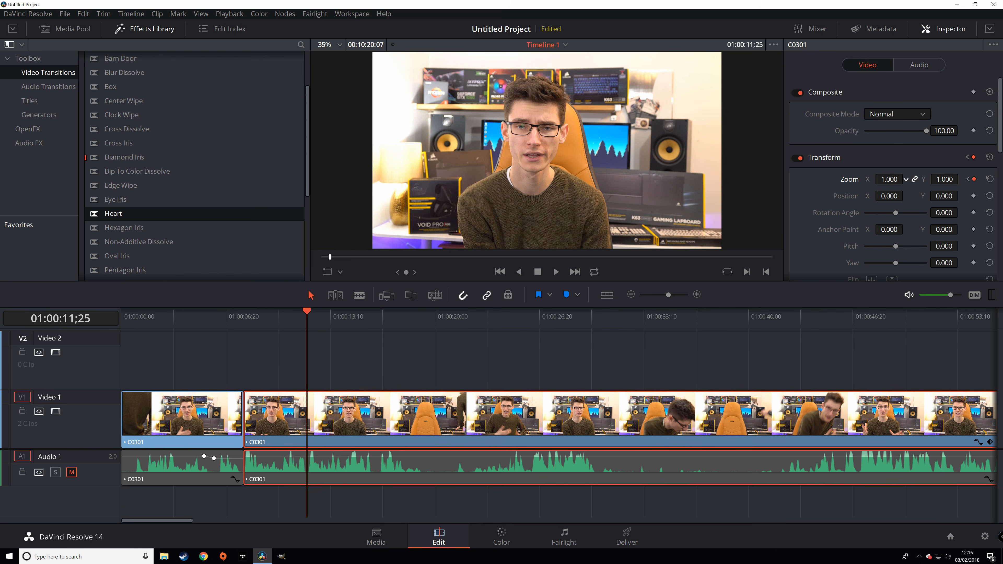
click(967, 180)
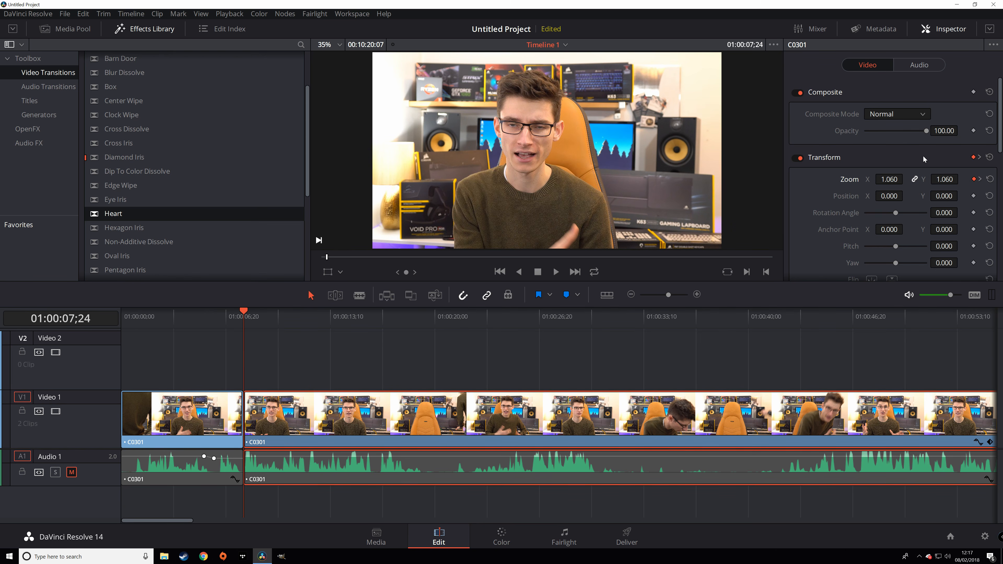
key(space)
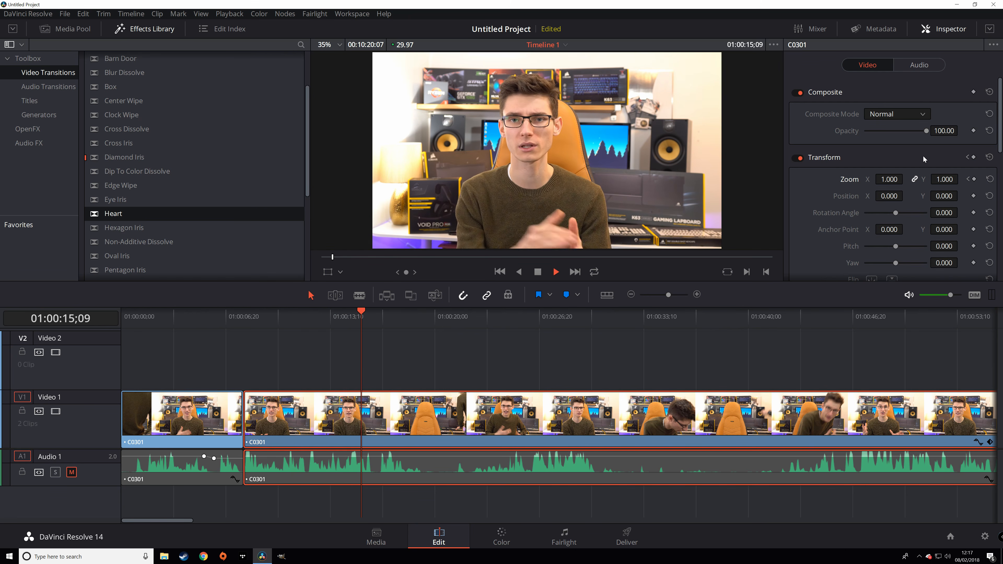
key(space)
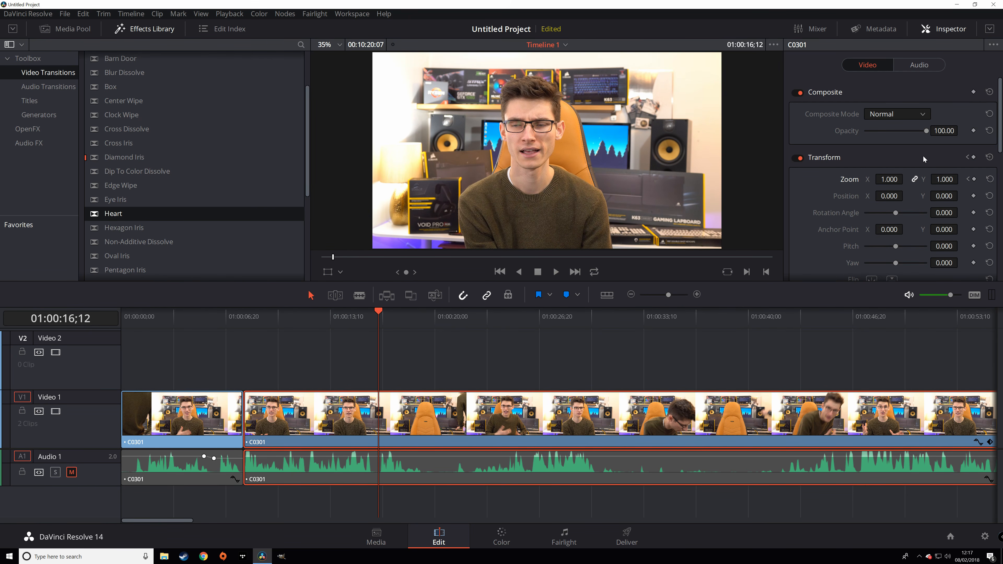
- Blade the second C0301 clip into two pieces near 01:00:14;10
click(345, 315)
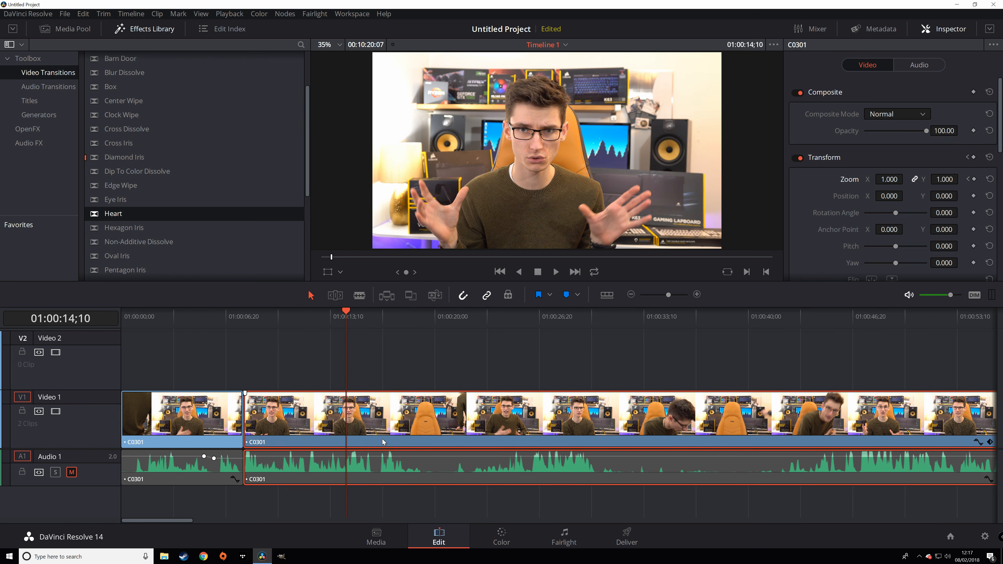
key(b)
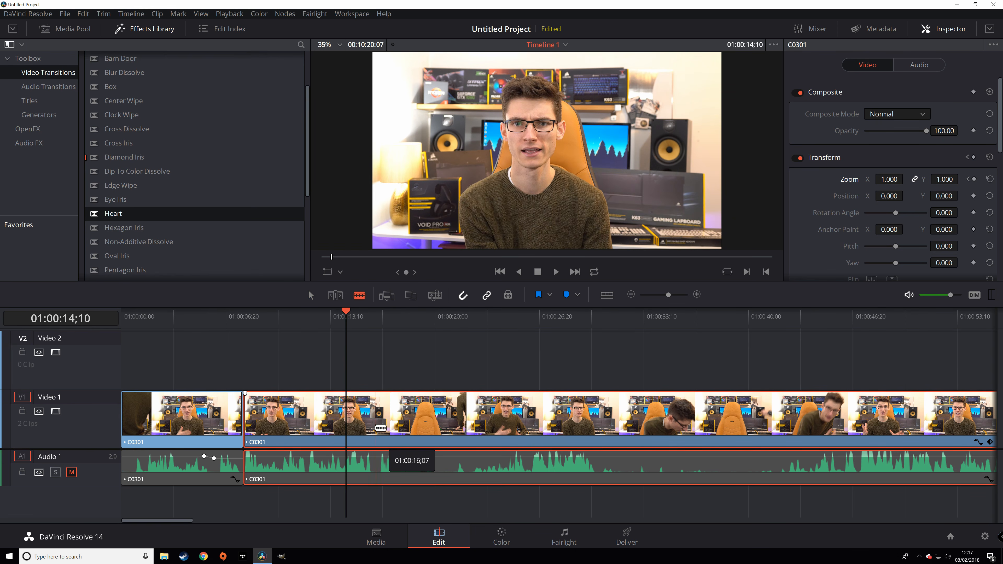
click(377, 428)
key(a)
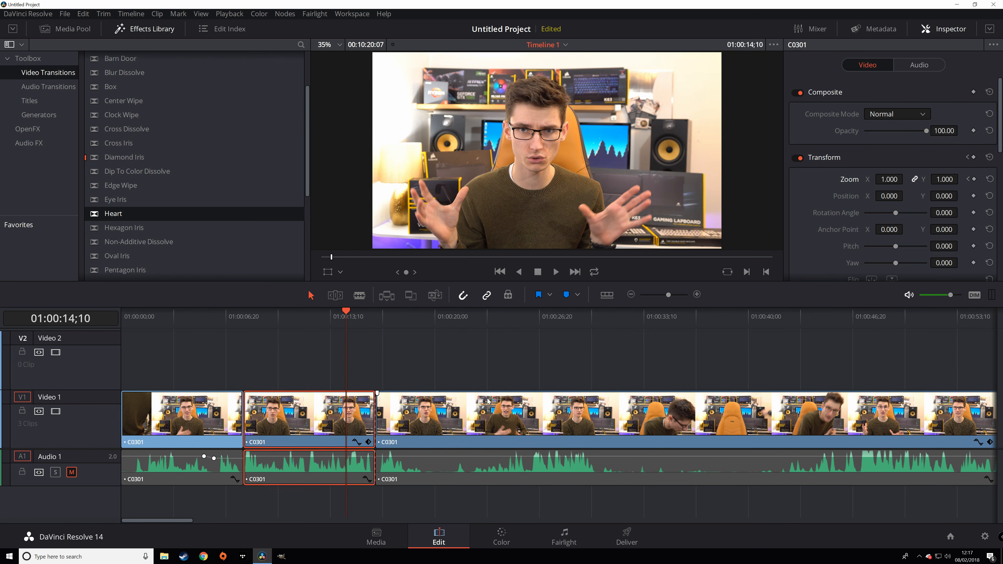
- Save the project as Test
key(ctrl+s)
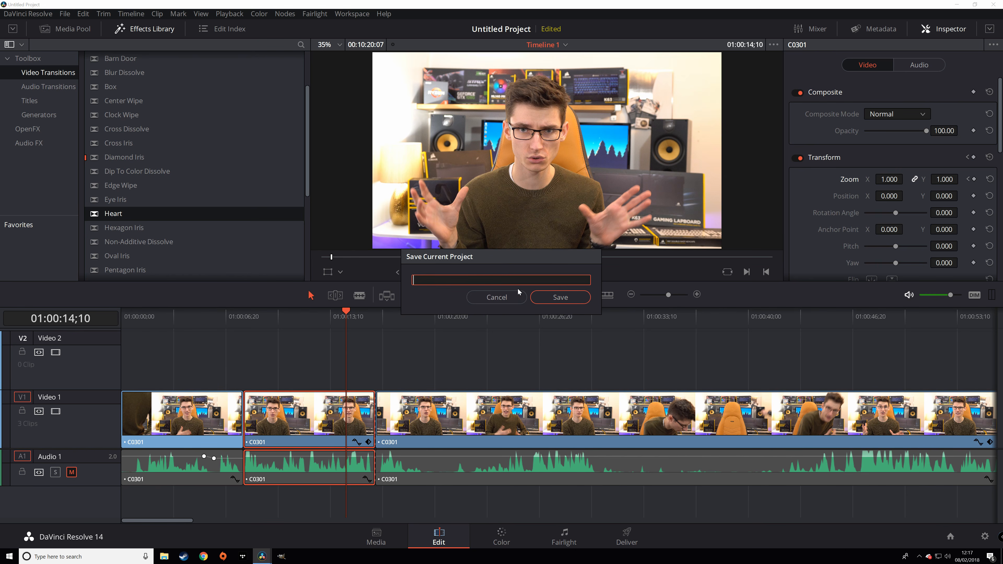
text(Test)
key(Return)
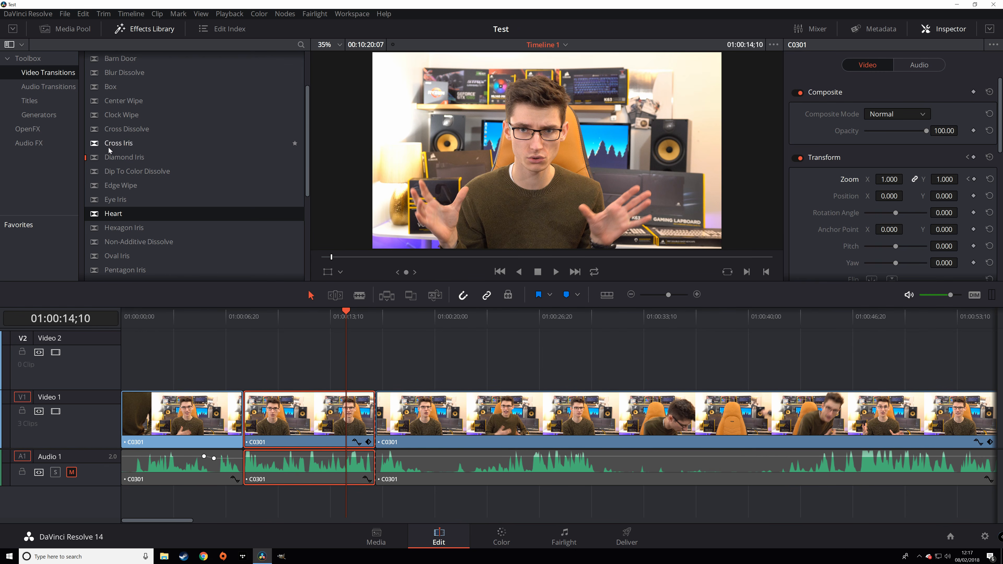
- Put an M Lower 3rd title on Video 2 above the third clip and select its placeholder Title text
click(33, 104)
drag(120, 96, 379, 376)
click(393, 316)
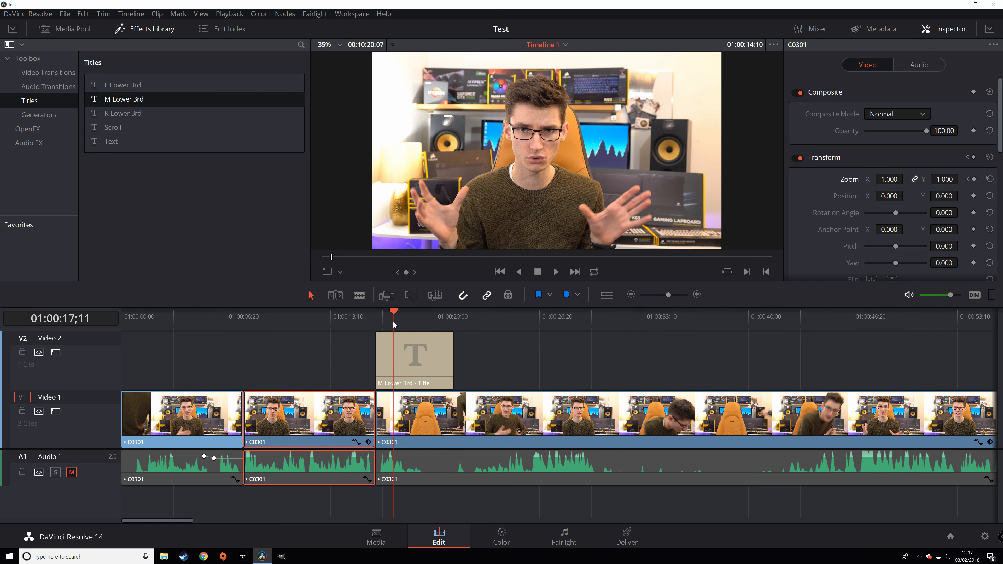
click(422, 359)
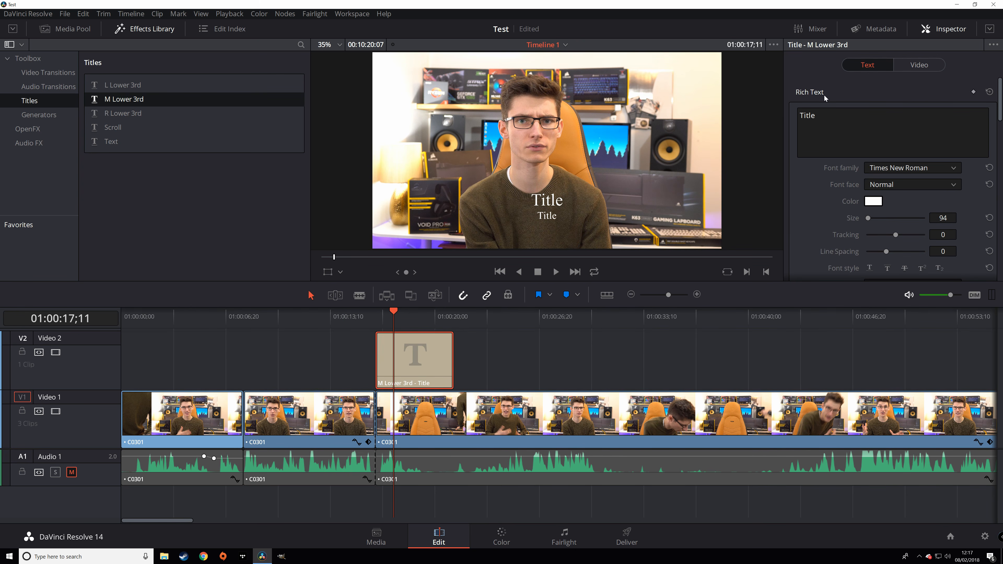
double_click(807, 115)
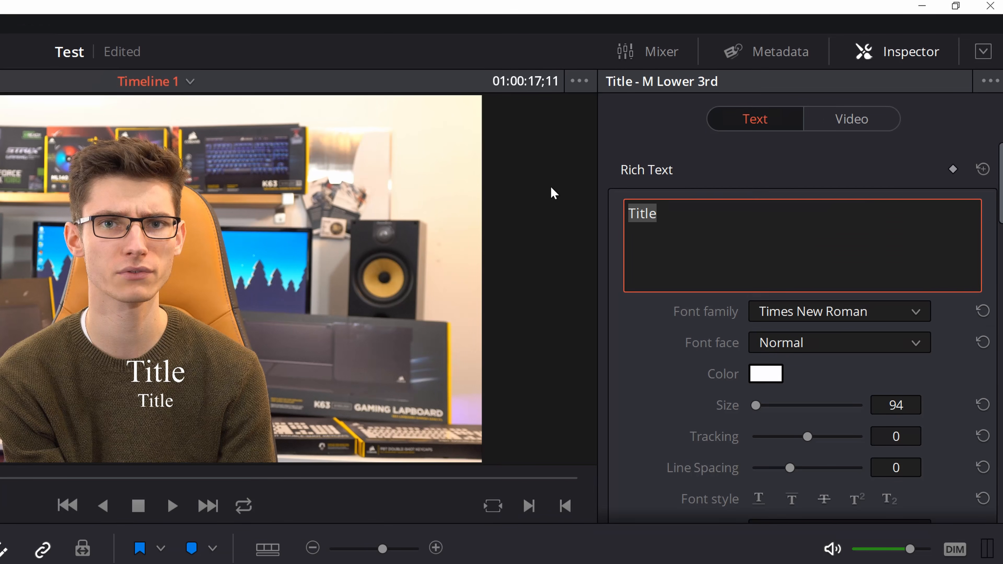
- Change the title text to Bananas in the Roboto font
text(Ba)
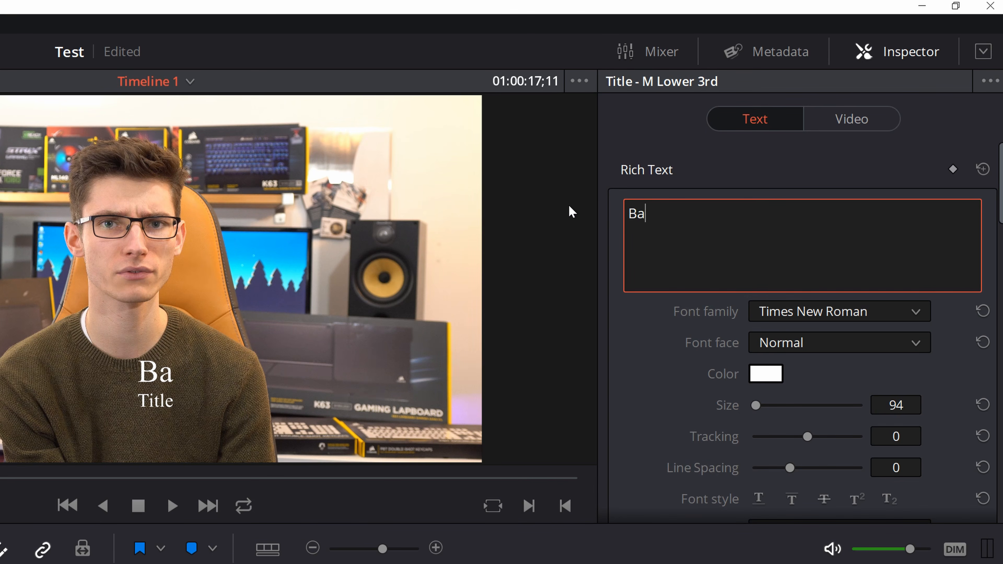
text(nanas)
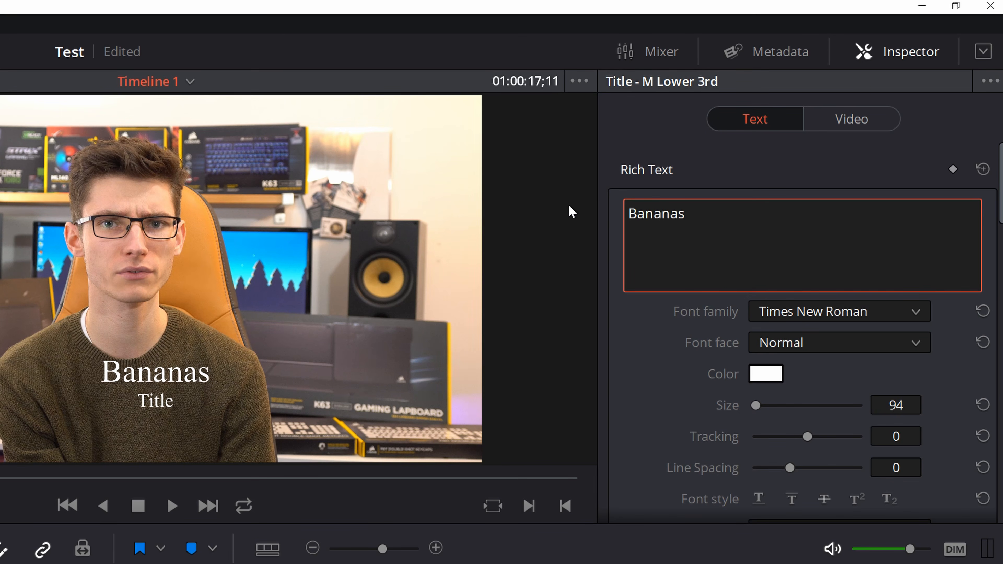
click(807, 314)
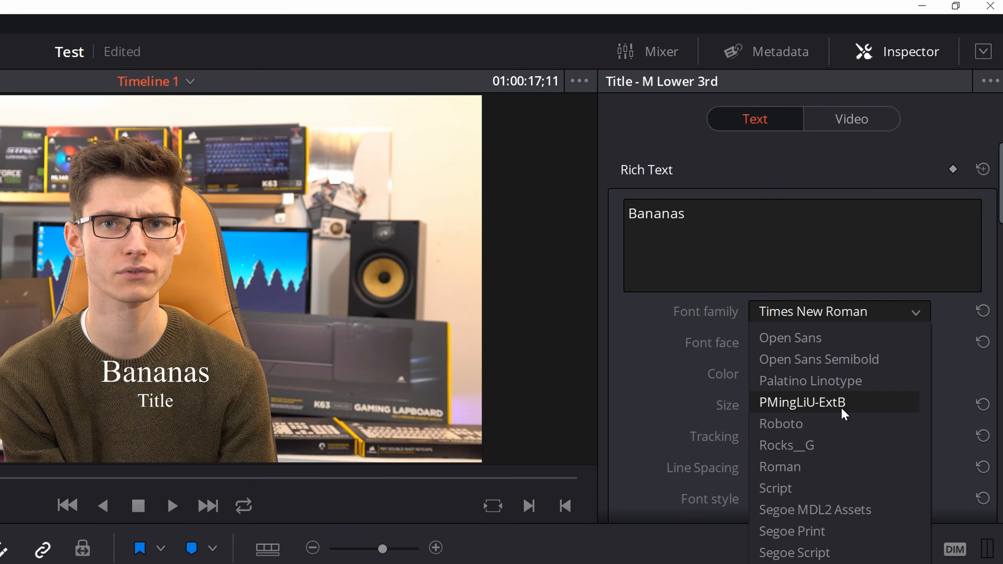
click(796, 433)
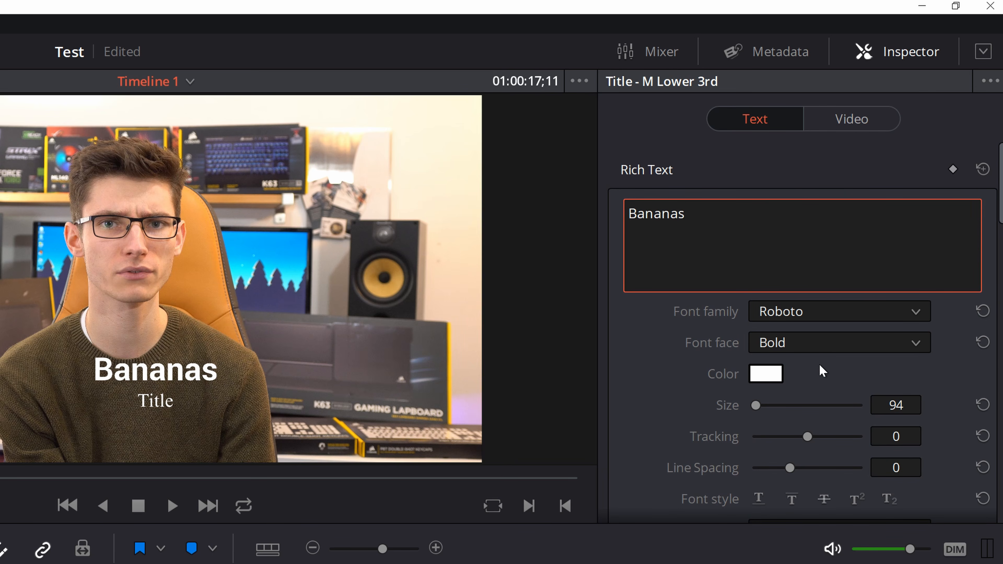
- Set the drop shadow Offset X to 12 and adjust the background box height
scroll(821, 371, down, 1)
scroll(829, 319, down, 2)
scroll(831, 319, down, 10)
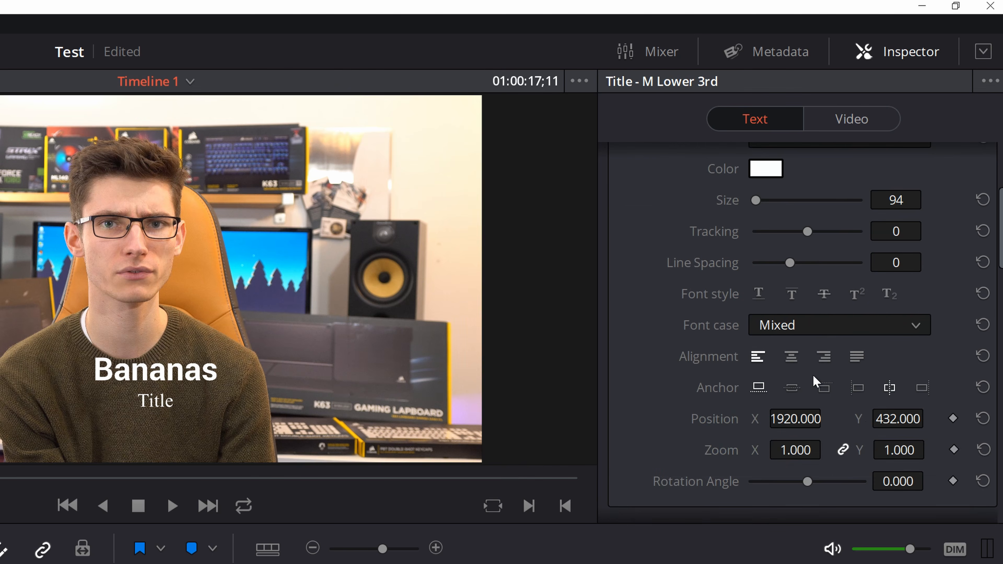
scroll(798, 431, down, 6)
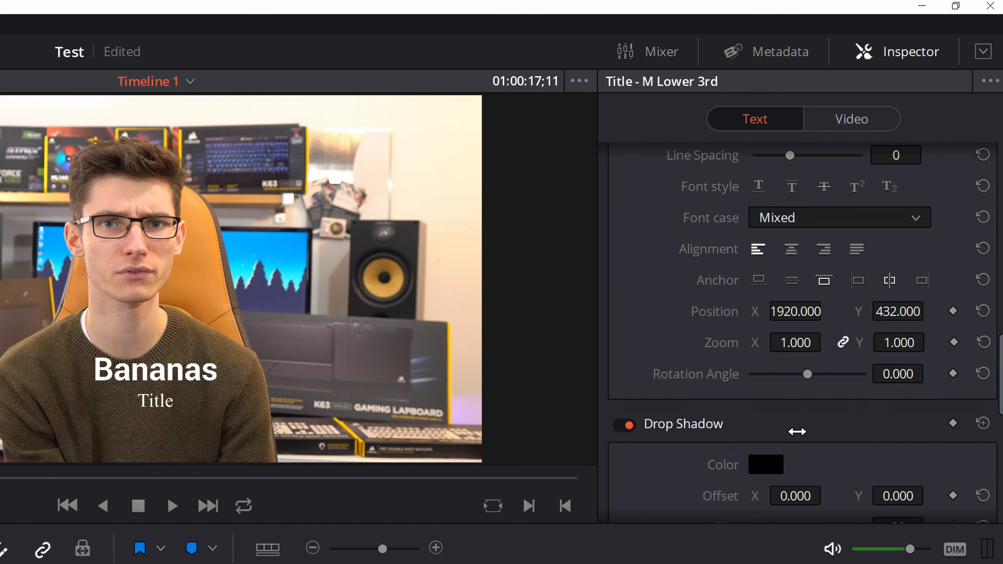
drag(795, 348, 828, 349)
scroll(818, 373, down, 5)
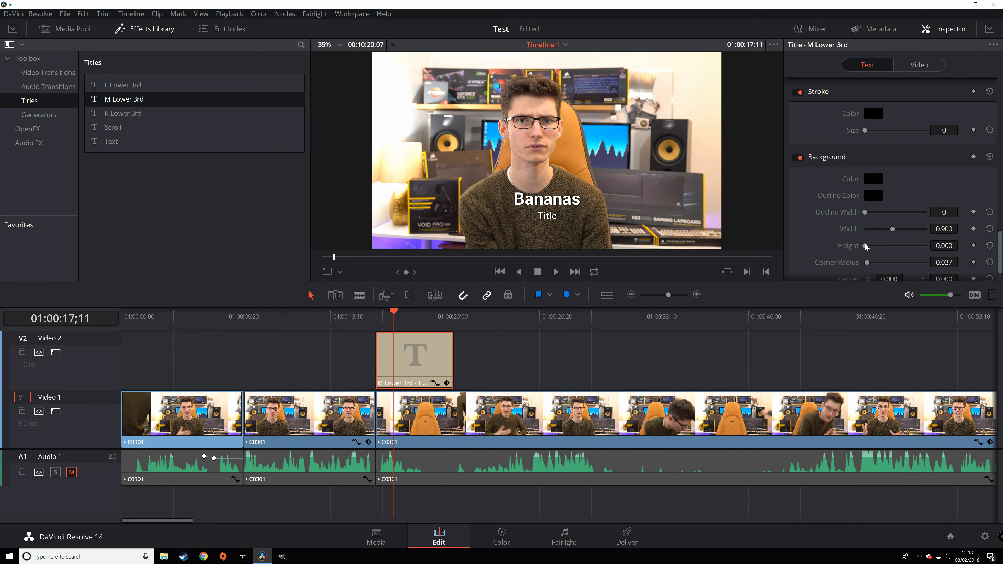
mouse_move(866, 247)
mouse_down()
mouse_move(877, 248)
mouse_move(850, 253)
mouse_up()
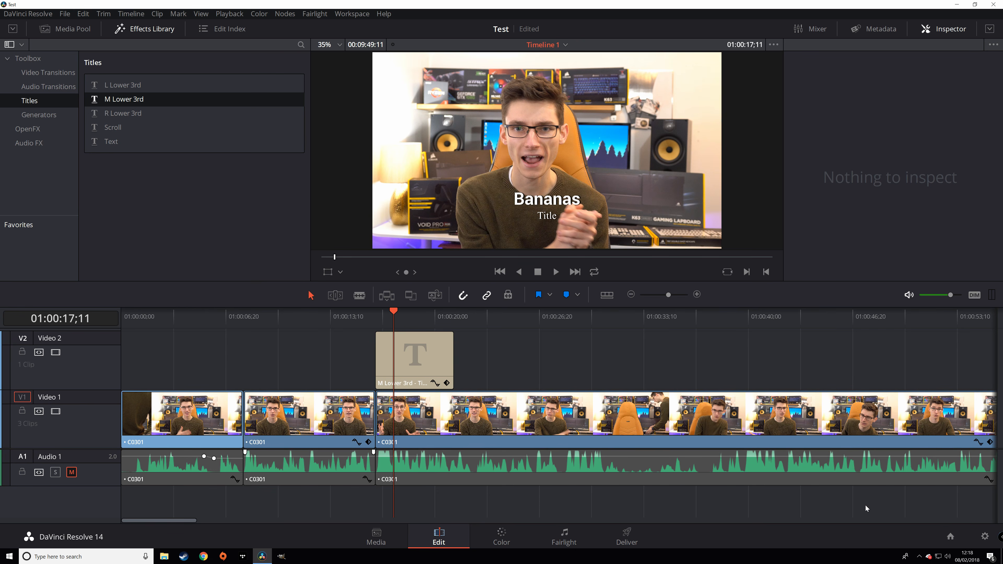
- Open the Corsair Feb giveaway project without saving changes to Test
click(948, 538)
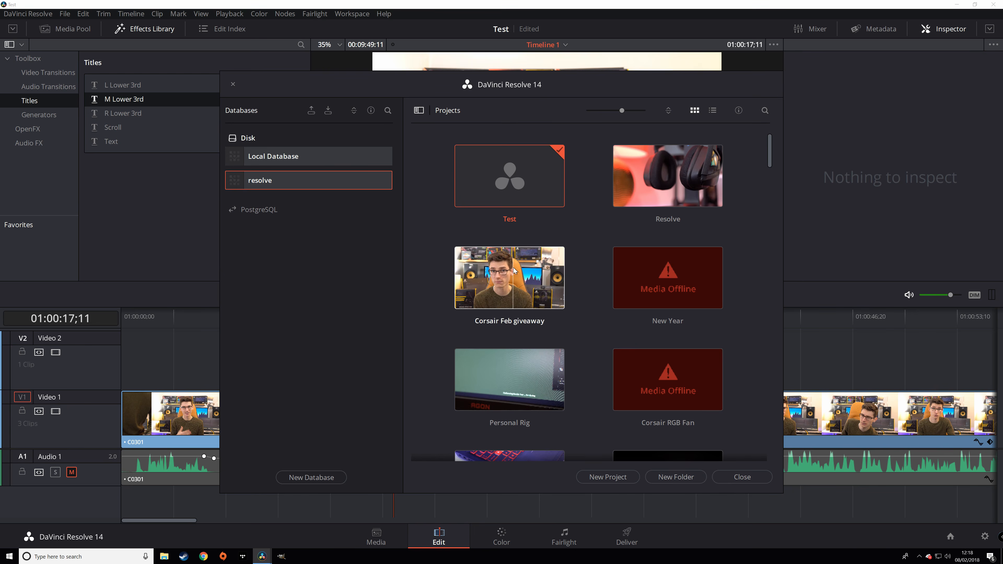
double_click(496, 308)
click(488, 315)
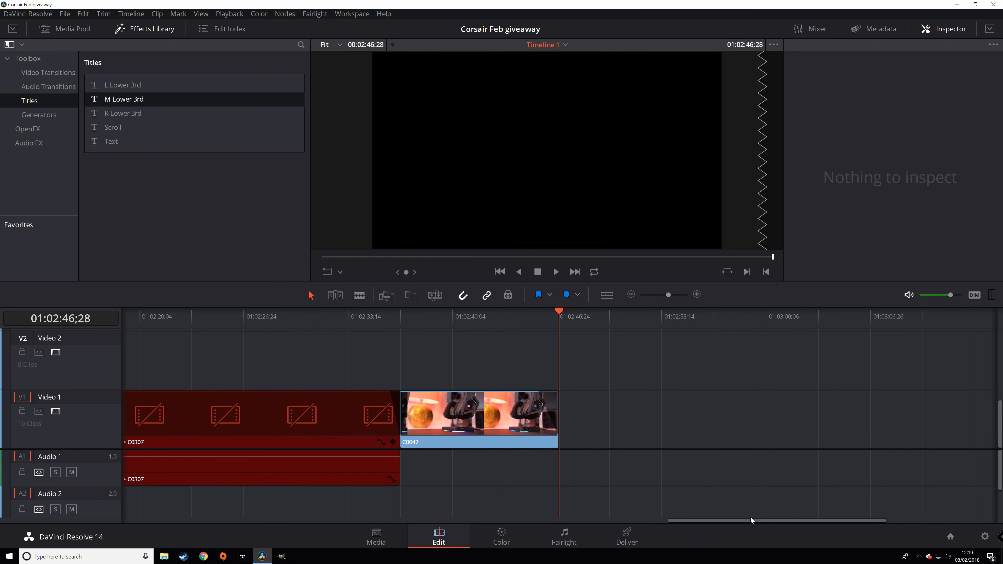
- Select the offline C0301 clip at 01:00:08;10 and show the Media Pool
drag(749, 522, 179, 505)
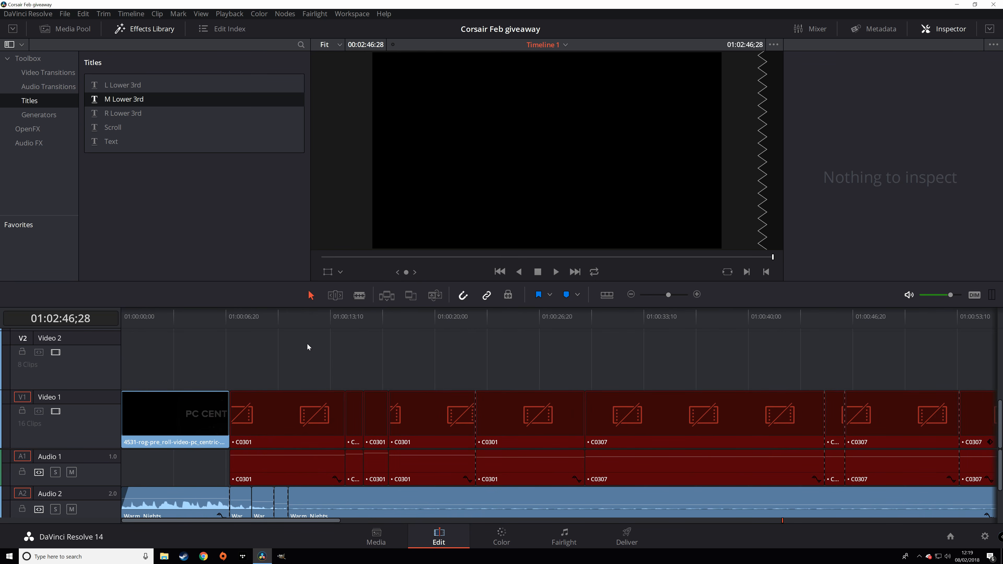
click(292, 415)
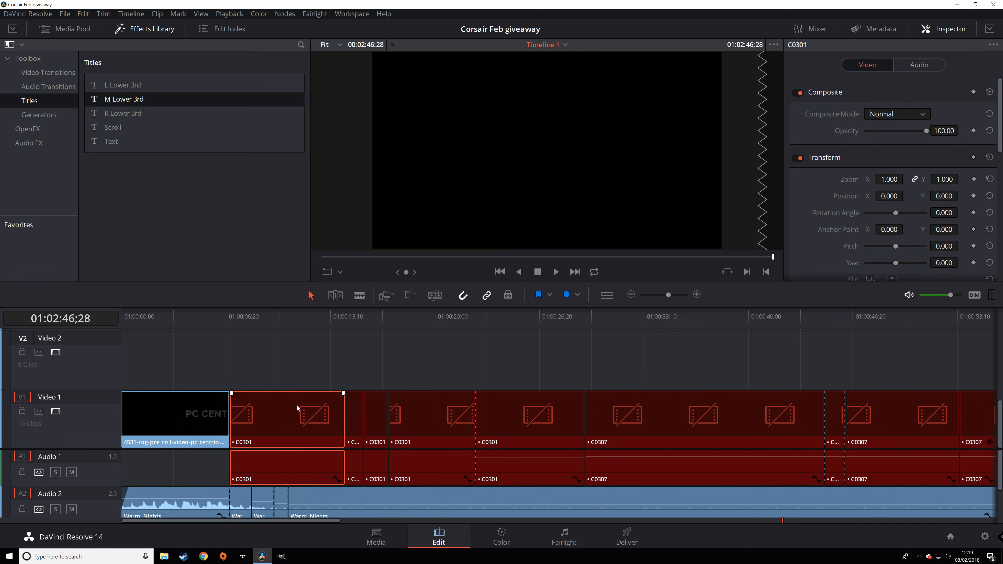
click(252, 316)
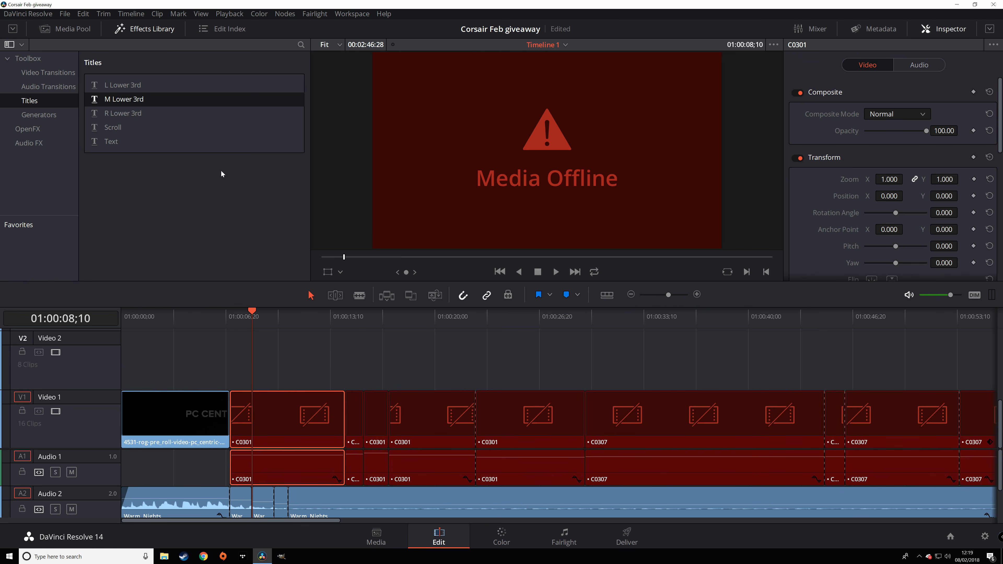
click(73, 28)
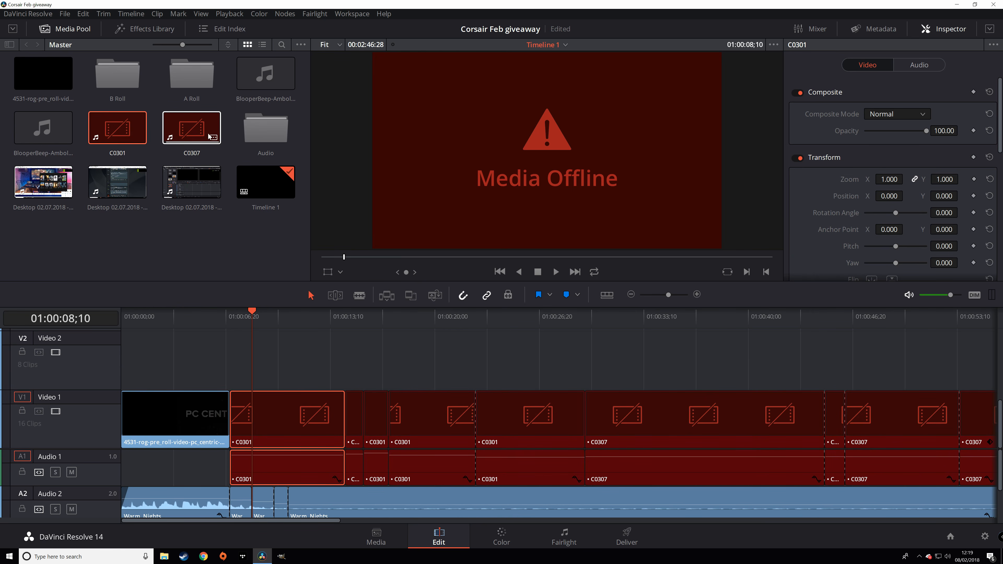
- Relink offline C0301 and C0307 to Videos\Camera Files\Project via Change Source Folder
ctrl+click(183, 127)
right_click(135, 123)
mouse_move(166, 280)
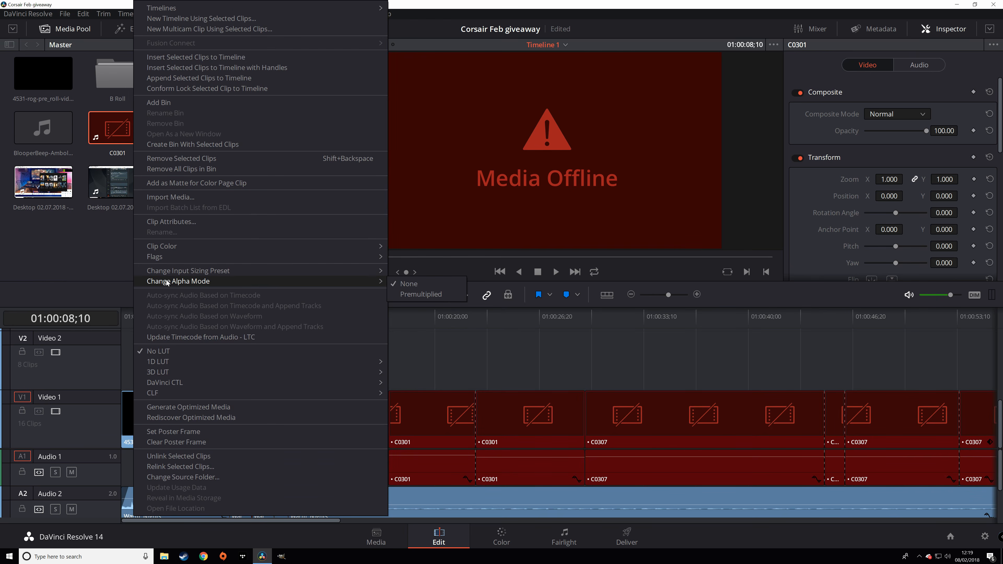
click(225, 478)
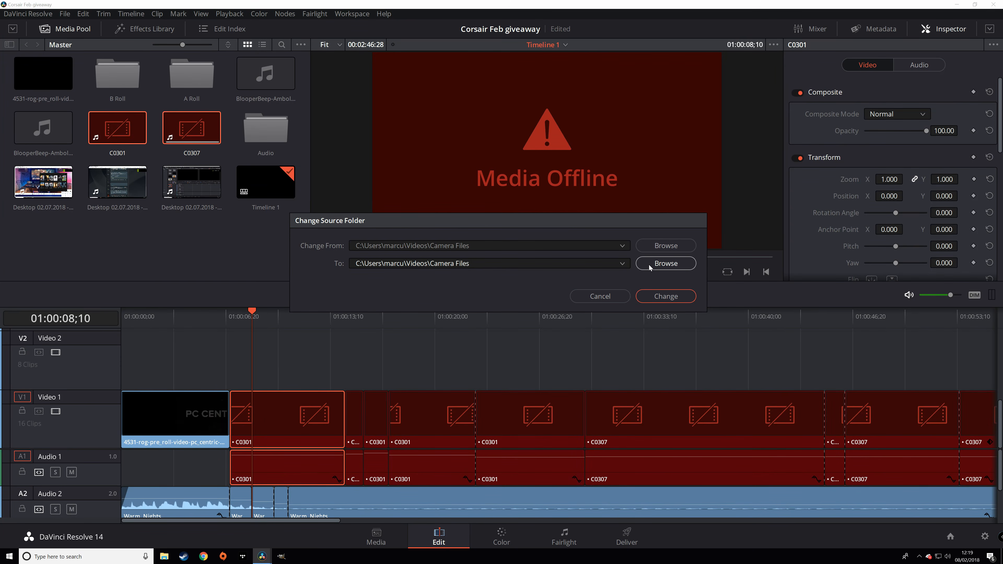
click(505, 261)
click(649, 267)
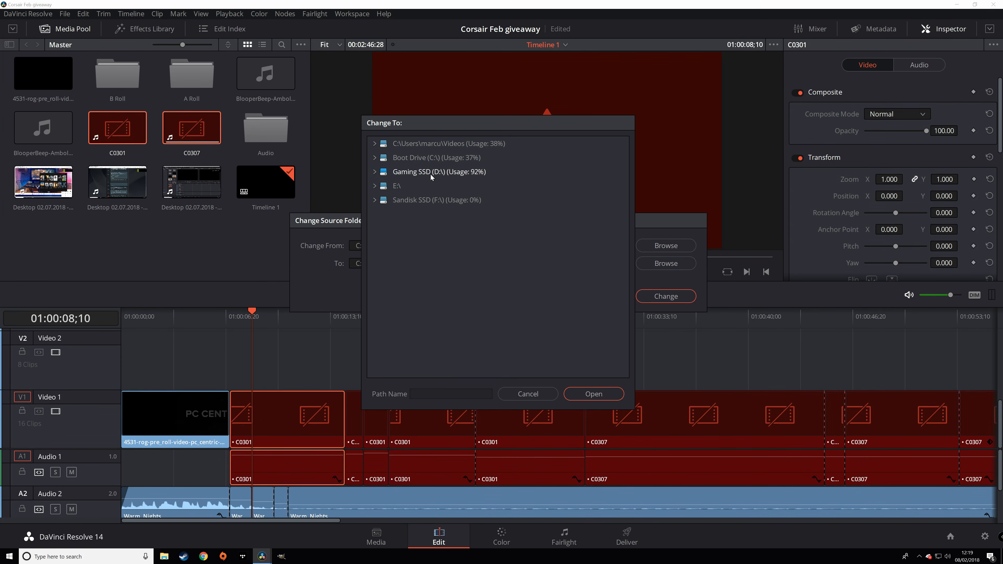
double_click(386, 141)
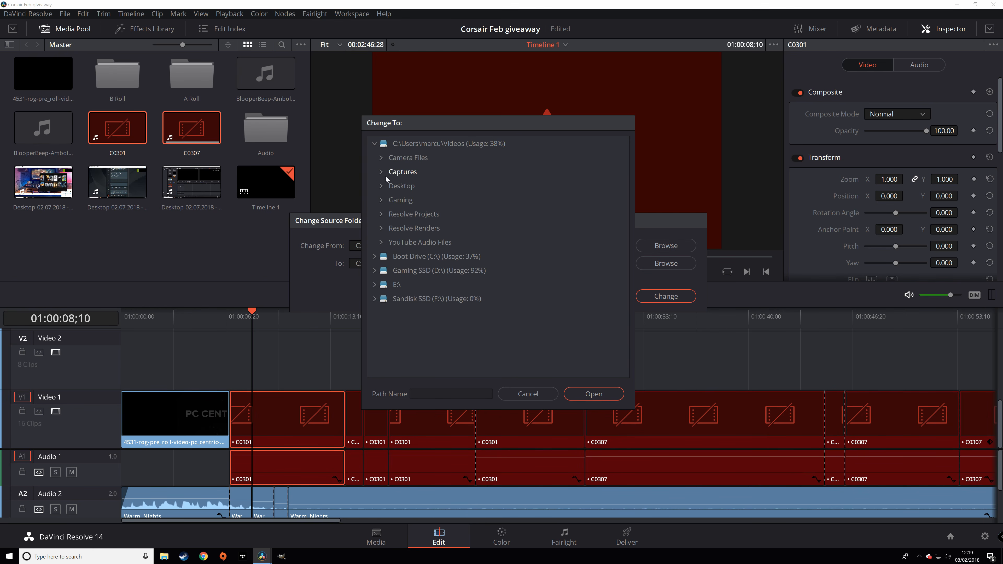
click(381, 158)
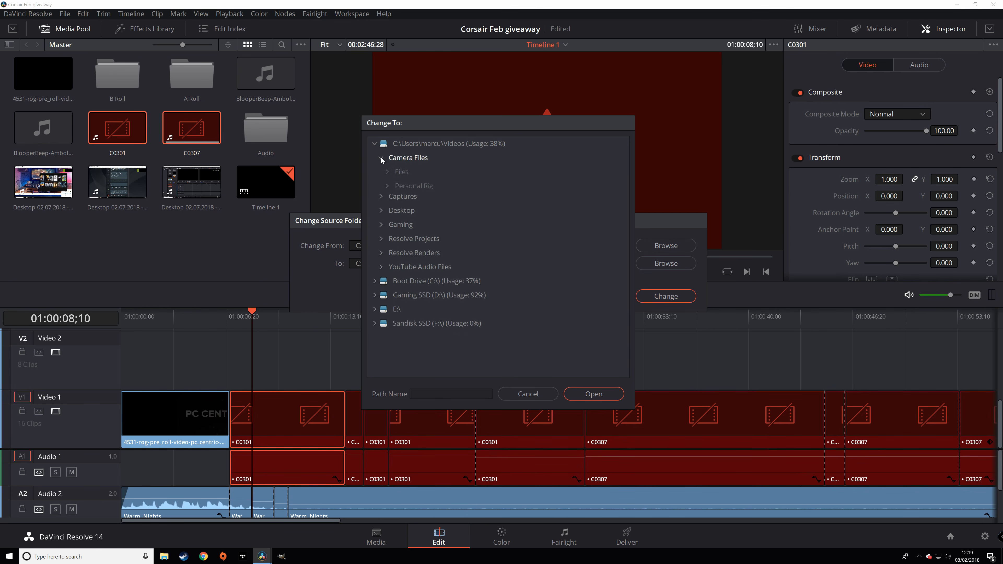
click(388, 200)
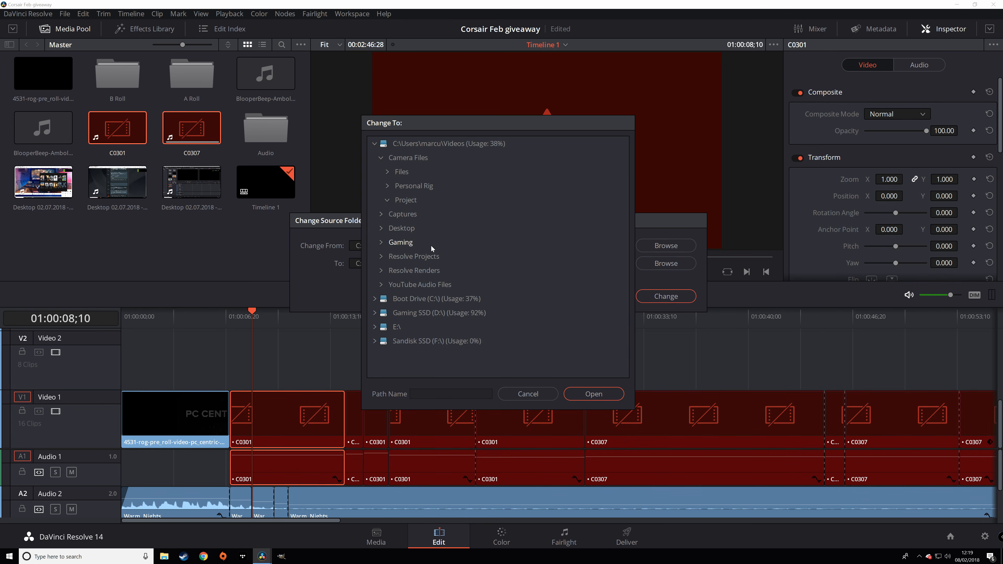
click(407, 201)
click(593, 394)
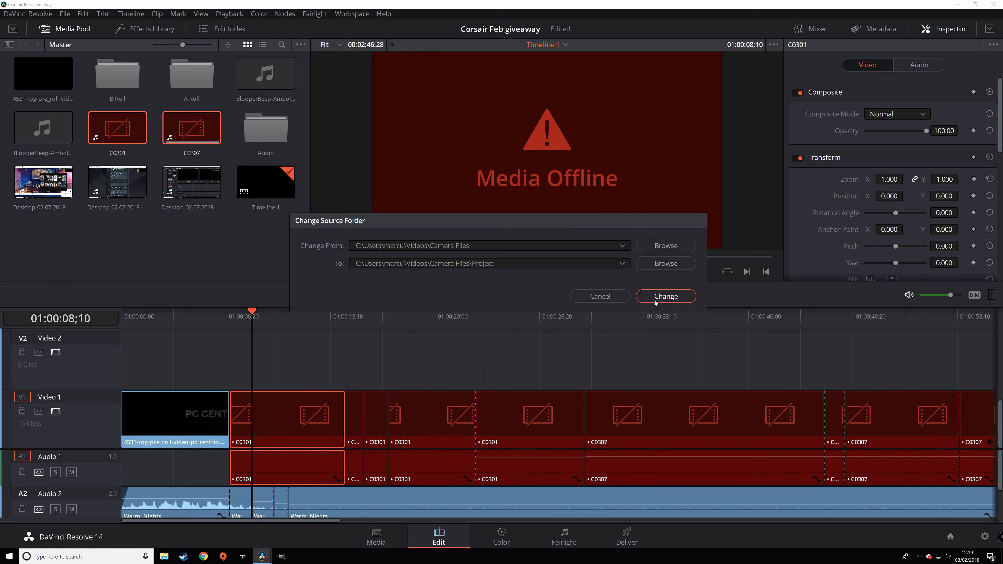
click(659, 297)
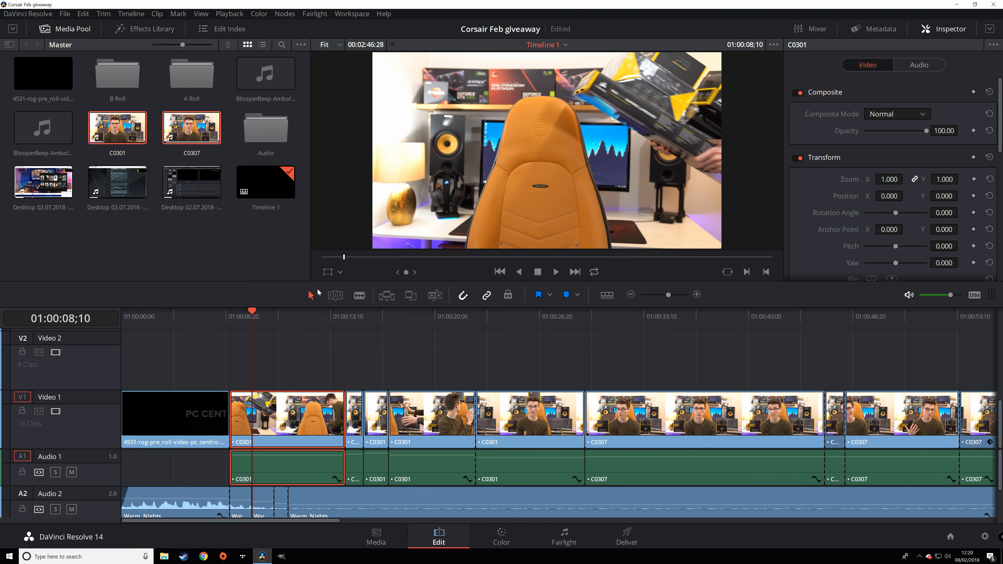
- Play the timeline from the start while muting Audio 2 and Audio 1
click(120, 319)
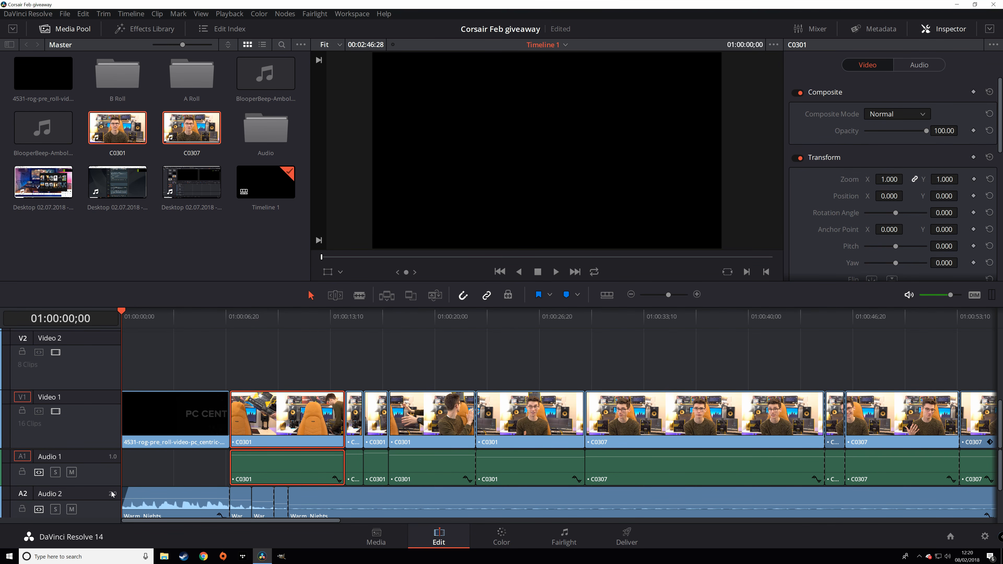
key(space)
click(71, 509)
click(72, 472)
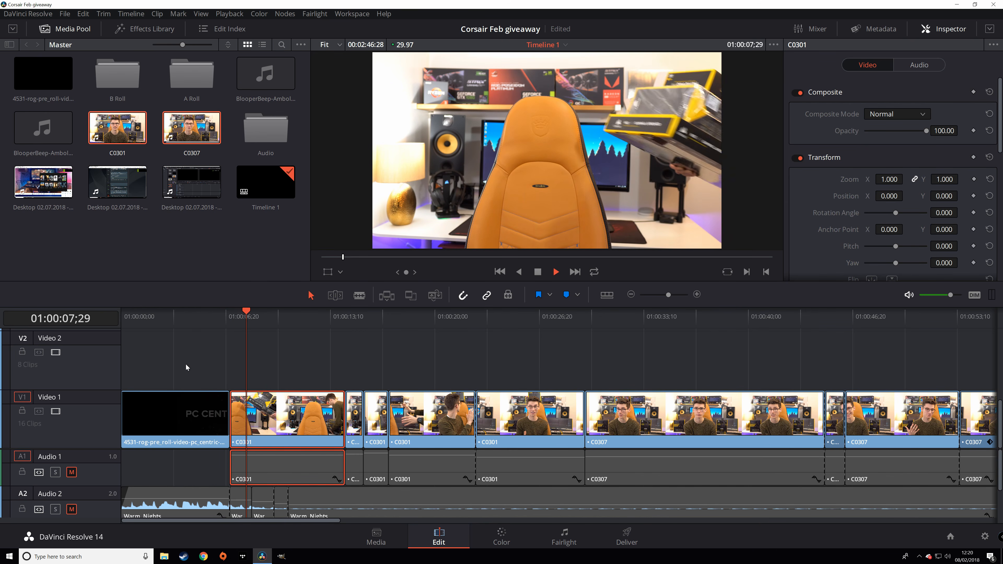
key(space)
- Play the cut from around 01:00:44 and select the short C0307 clip
drag(815, 364, 530, 346)
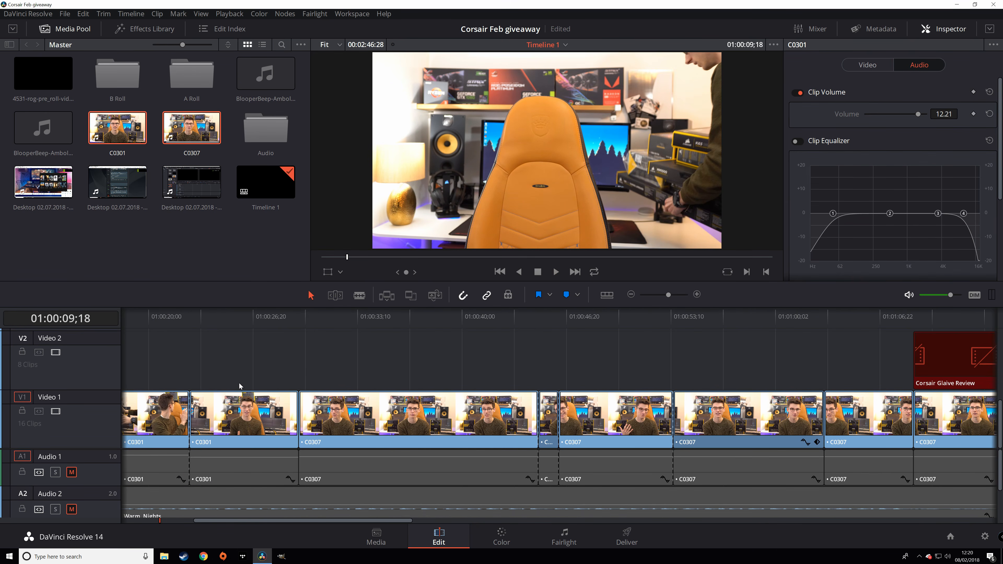
click(526, 326)
key(space)
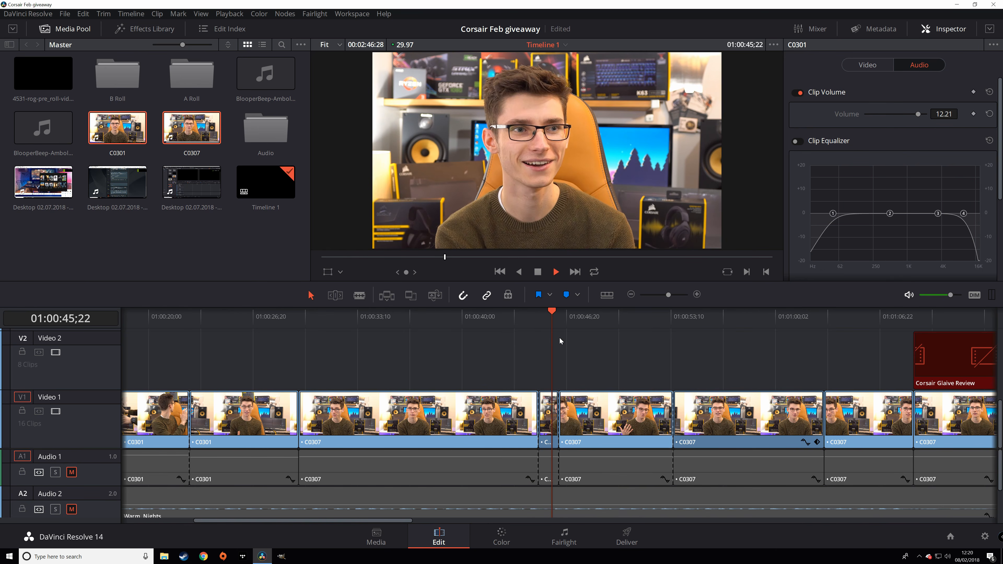
click(548, 419)
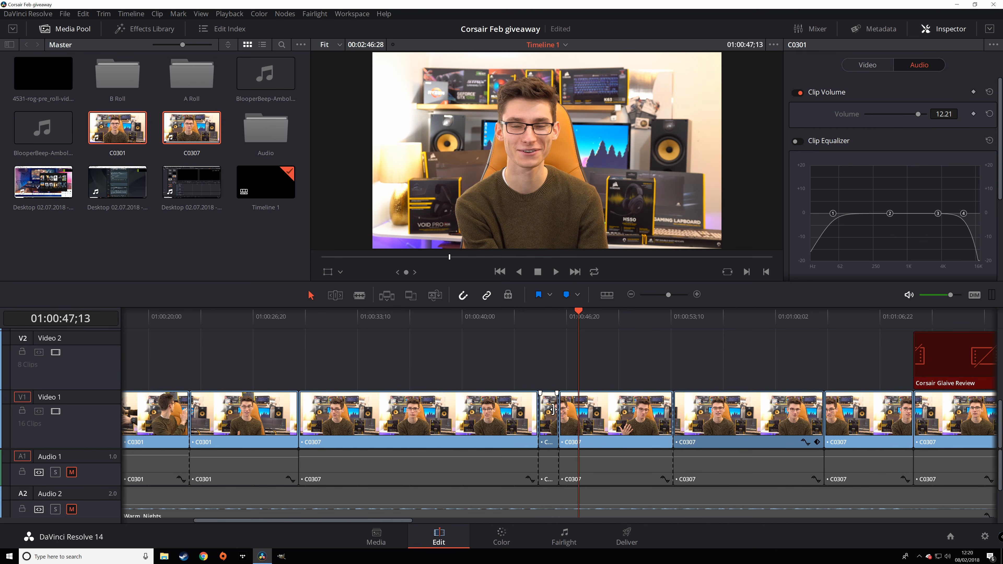
click(867, 65)
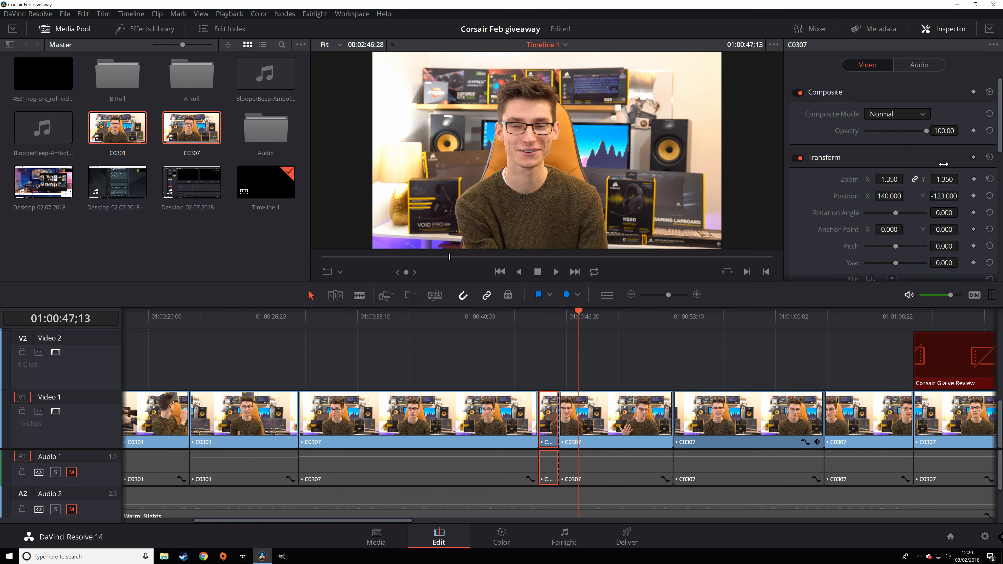
click(327, 273)
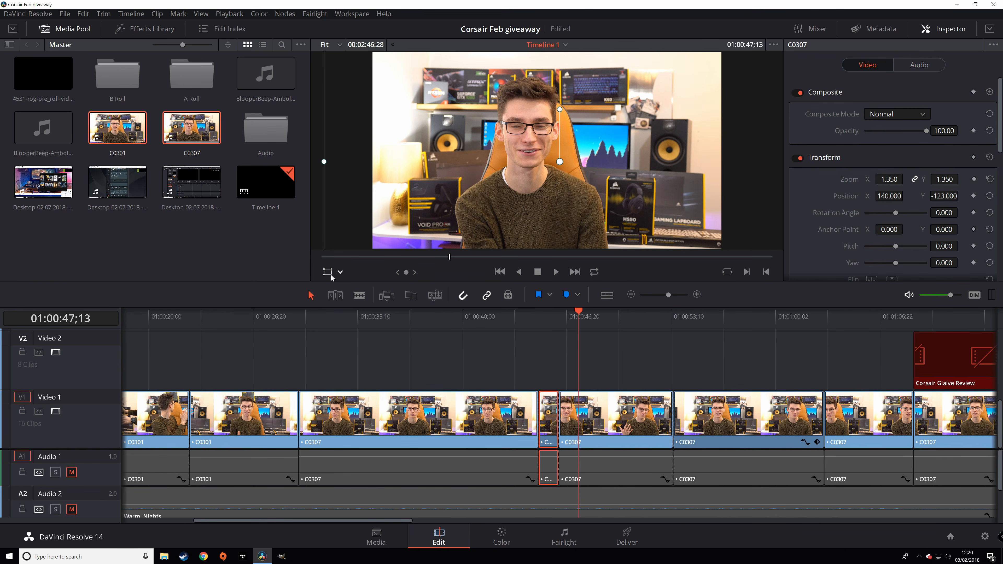
click(339, 274)
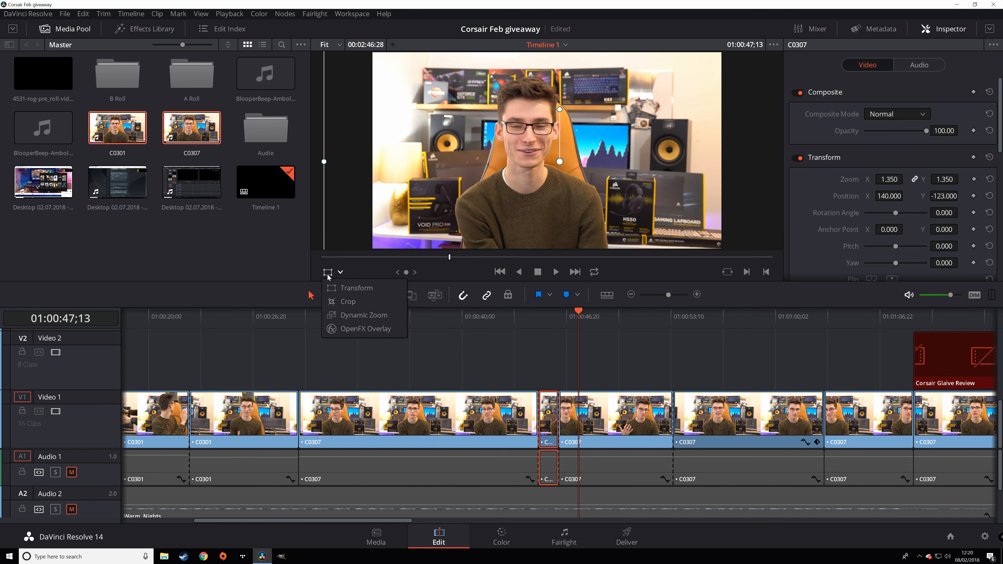
click(372, 291)
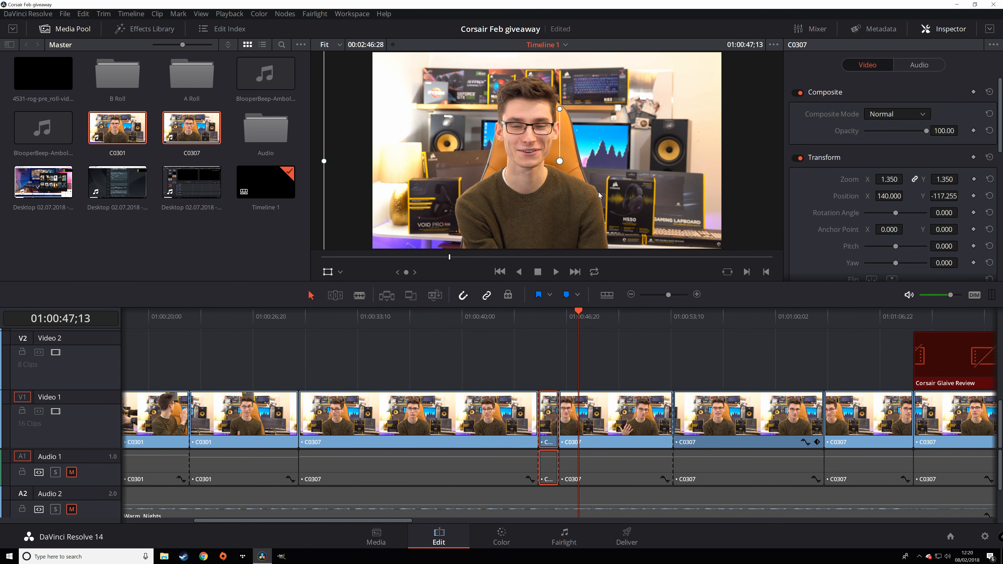
drag(599, 196, 600, 188)
scroll(600, 188, down, 2)
drag(699, 239, 583, 173)
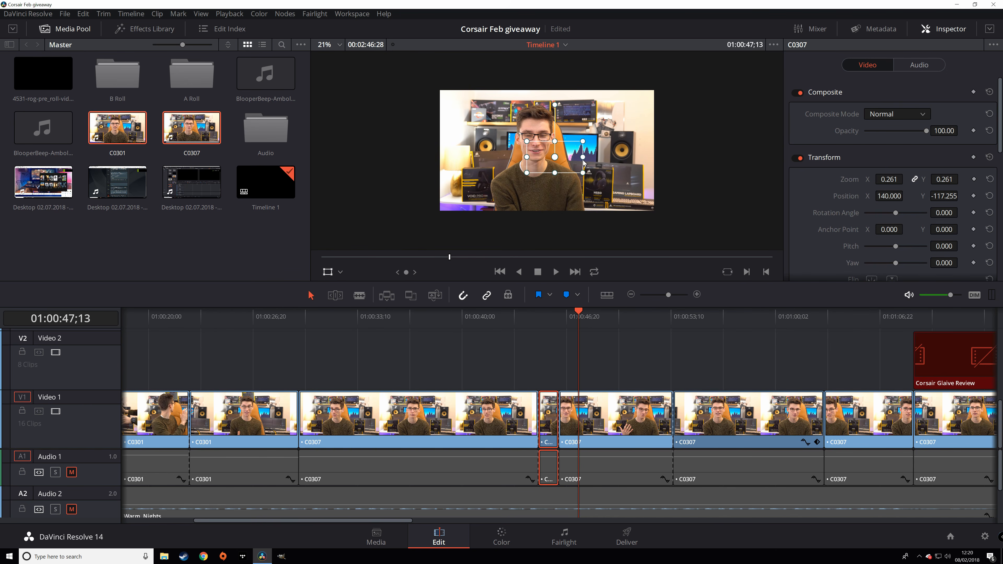
click(547, 318)
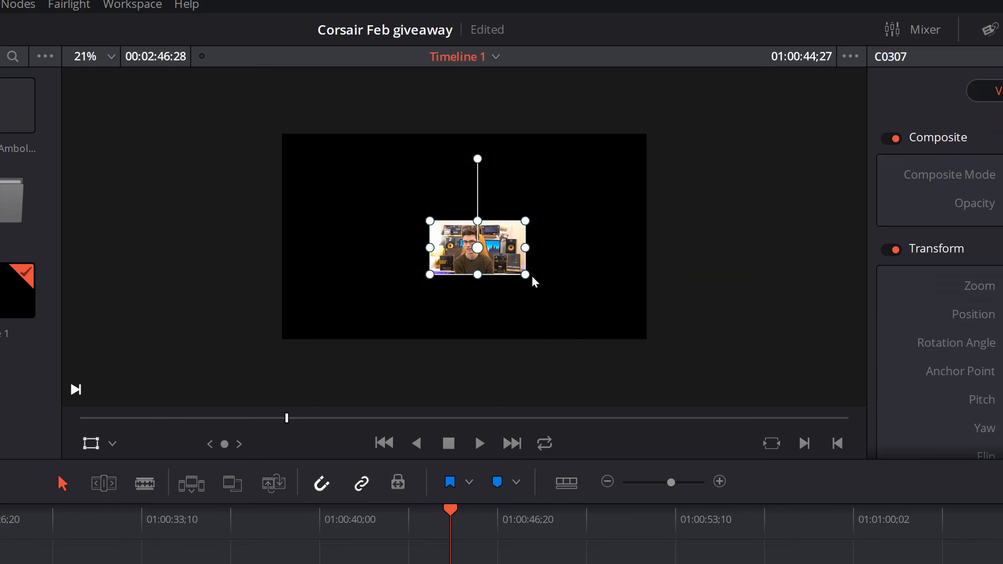
drag(585, 173, 734, 283)
key(ctrl+z)
key(ctrl+z)
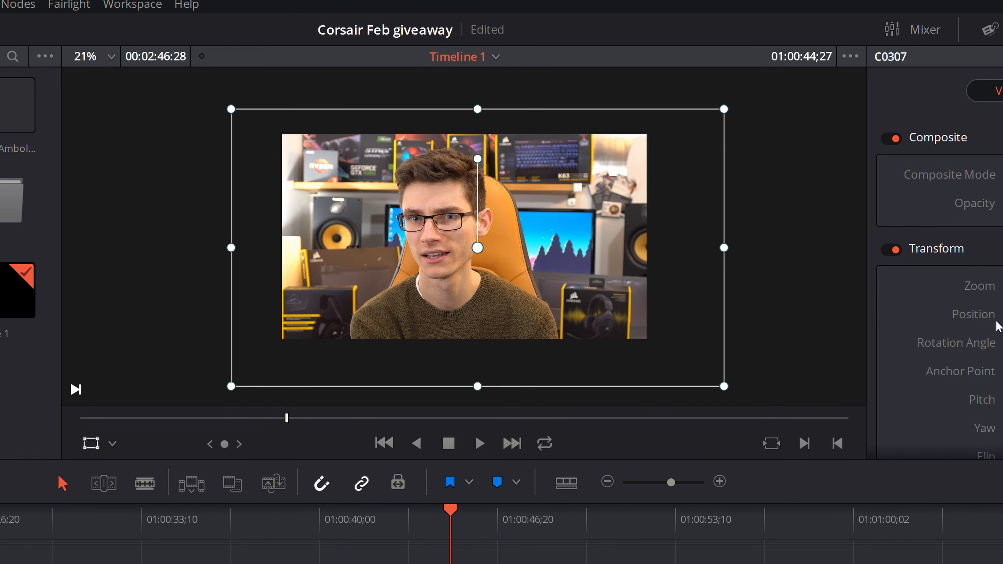
click(90, 443)
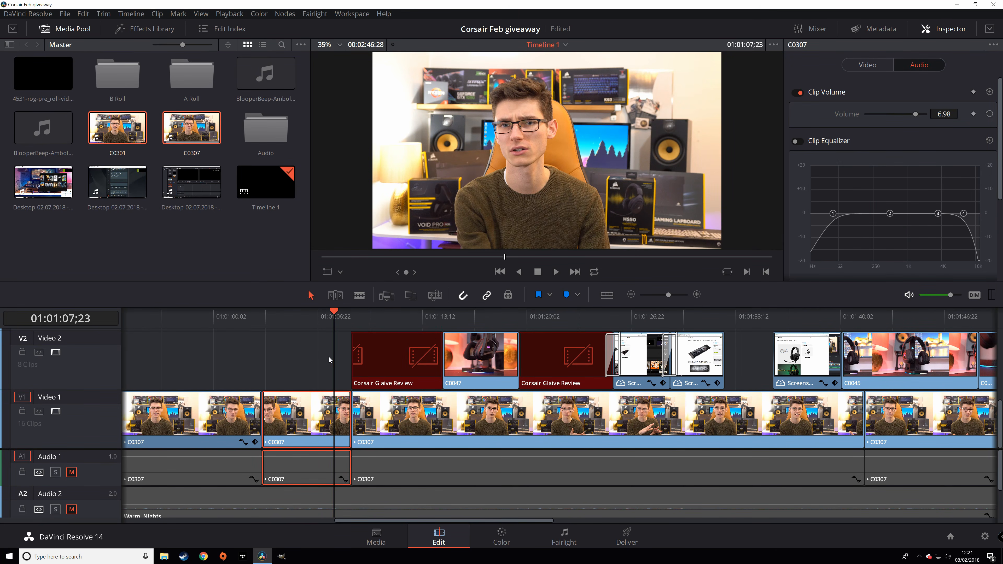
- Add a Position Y keyframe at -278 to the keyboard screenshot clip on Video 2
scroll(634, 353, right, 3)
scroll(634, 354, right, 3)
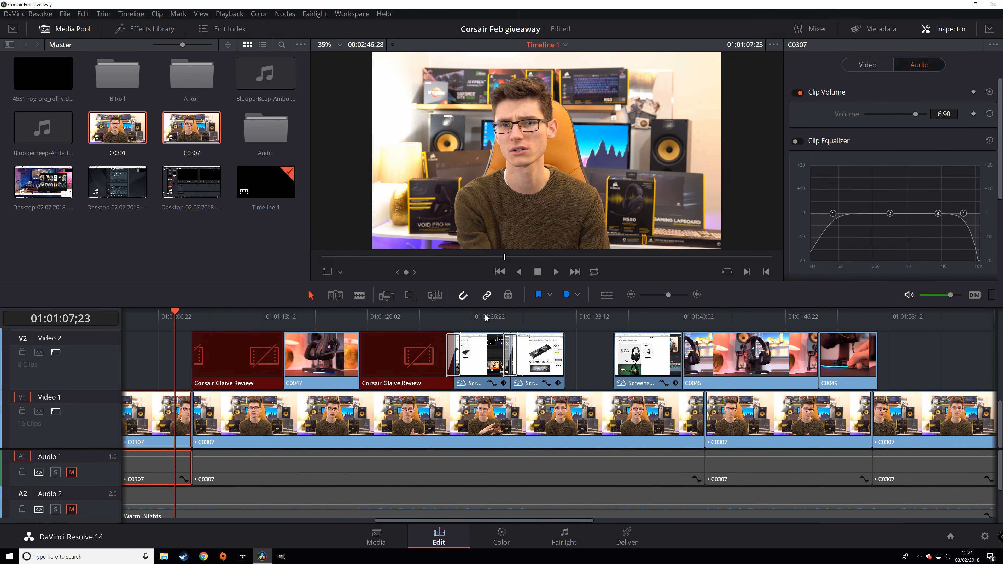
click(485, 319)
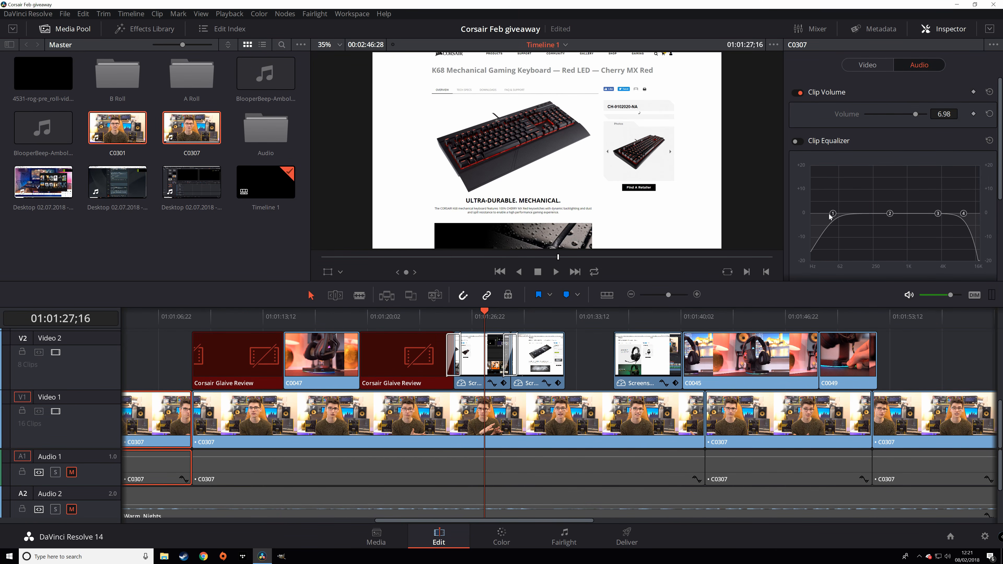
click(876, 66)
scroll(912, 209, down, 3)
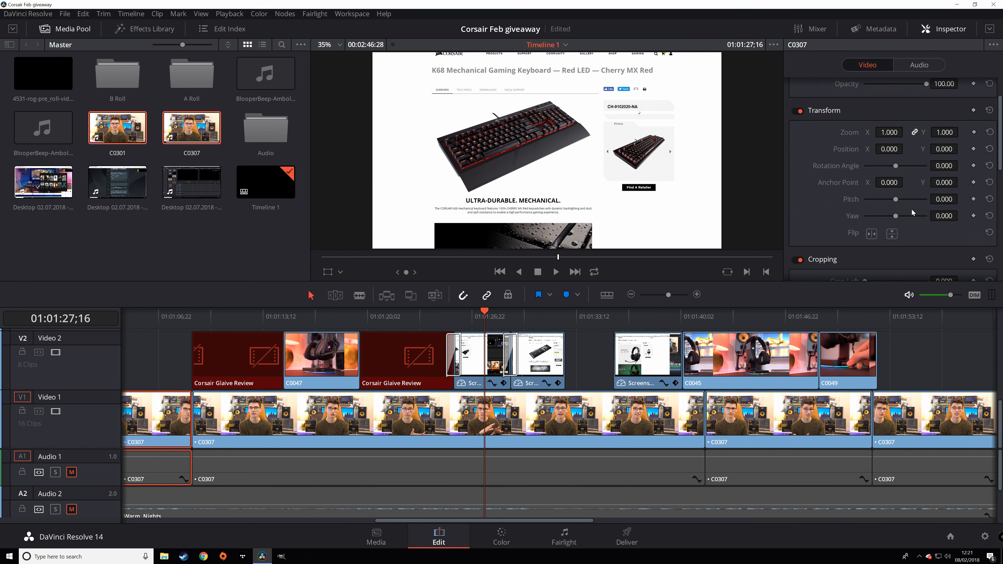
click(493, 352)
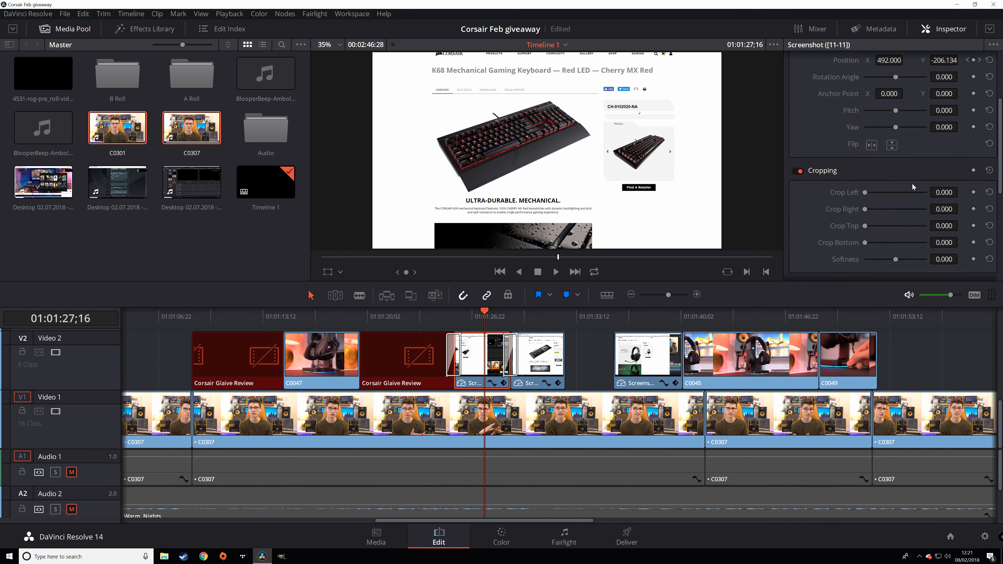
scroll(968, 183, up, 4)
click(967, 170)
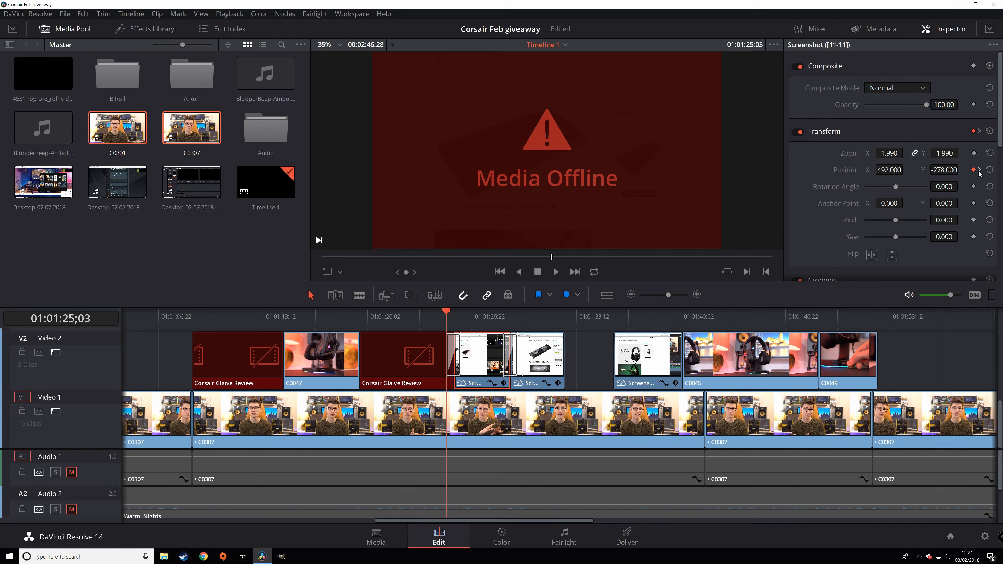
- Play back the screenshot's pan from further into the clip
click(474, 319)
key(space)
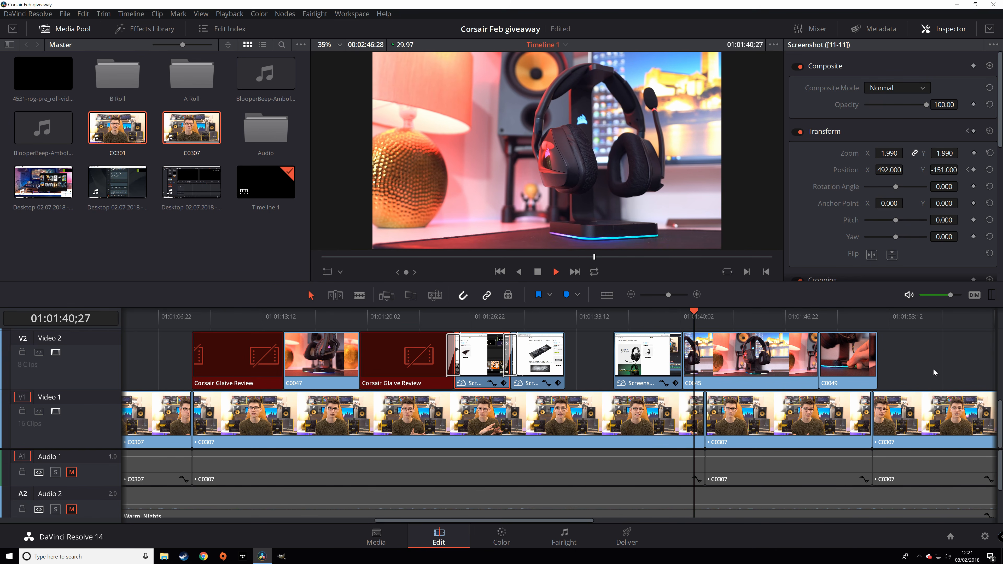
scroll(933, 371, right, 5)
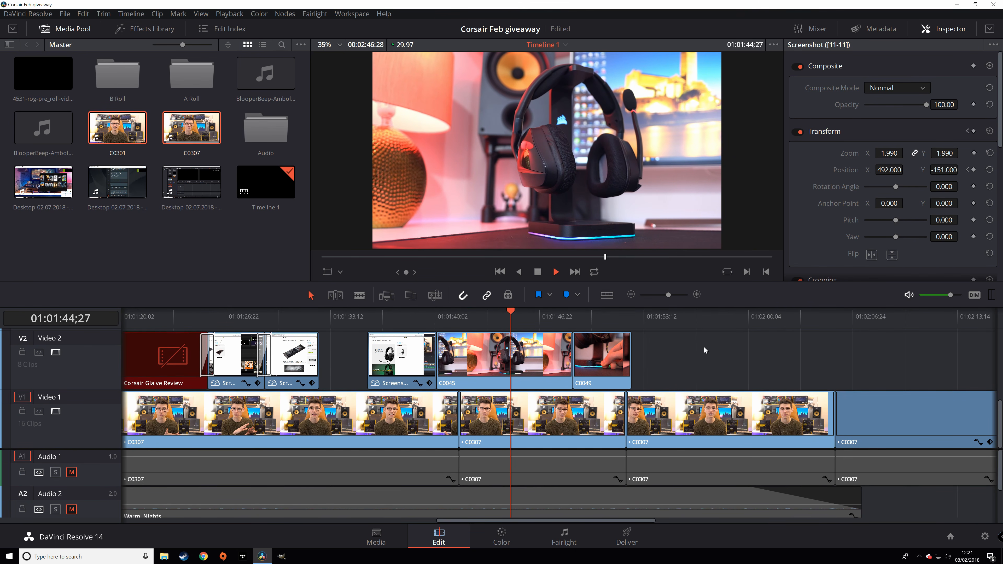
- Stop playback and scroll around the timeline
key(space)
scroll(176, 405, up, 3)
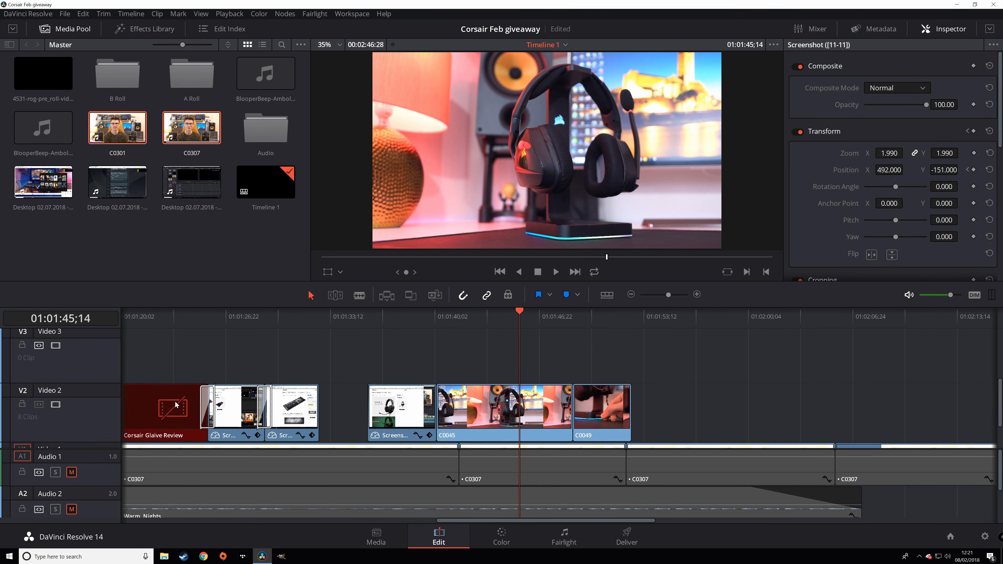
scroll(44, 373, up, 2)
scroll(81, 393, up, 2)
scroll(81, 379, up, 2)
scroll(83, 379, down, 6)
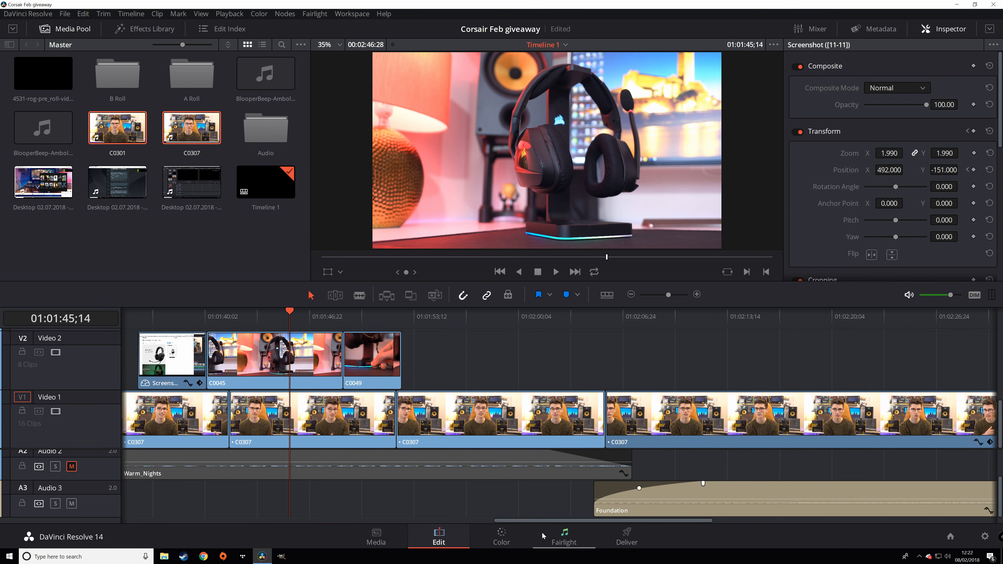
drag(530, 521, 137, 519)
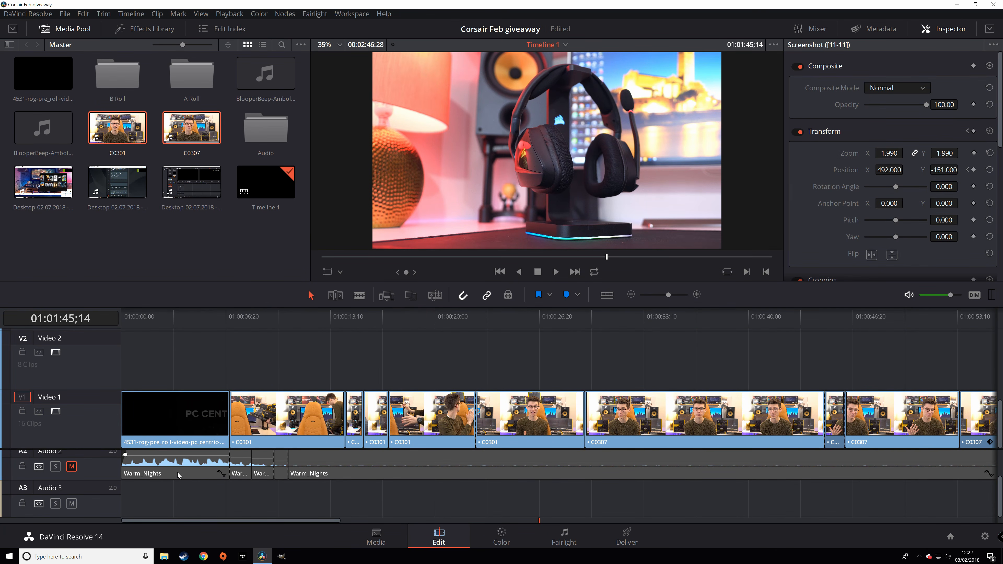
drag(264, 520, 666, 507)
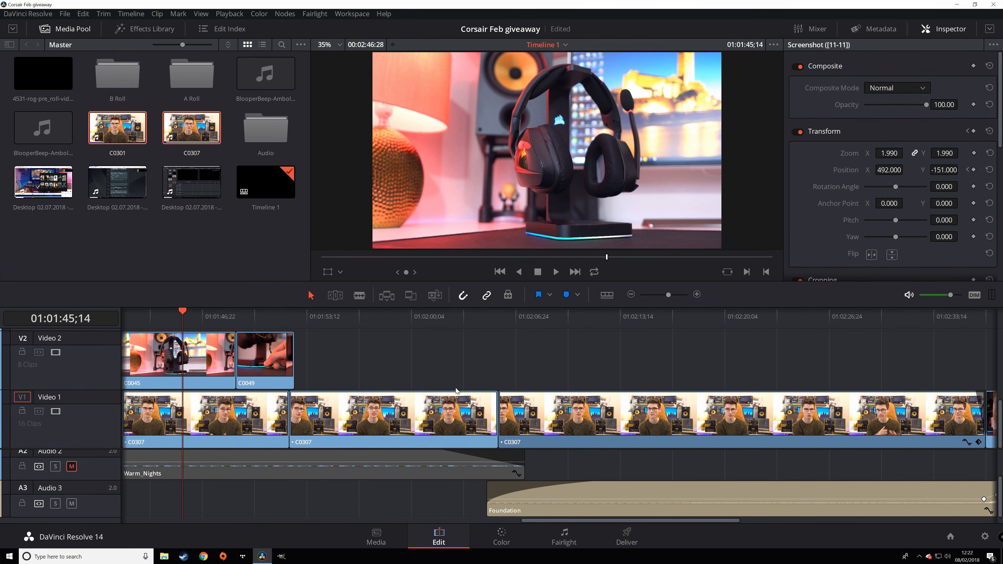
- Deselect the clip, patch source video to Video 2, and show separate source and timeline viewers
click(446, 370)
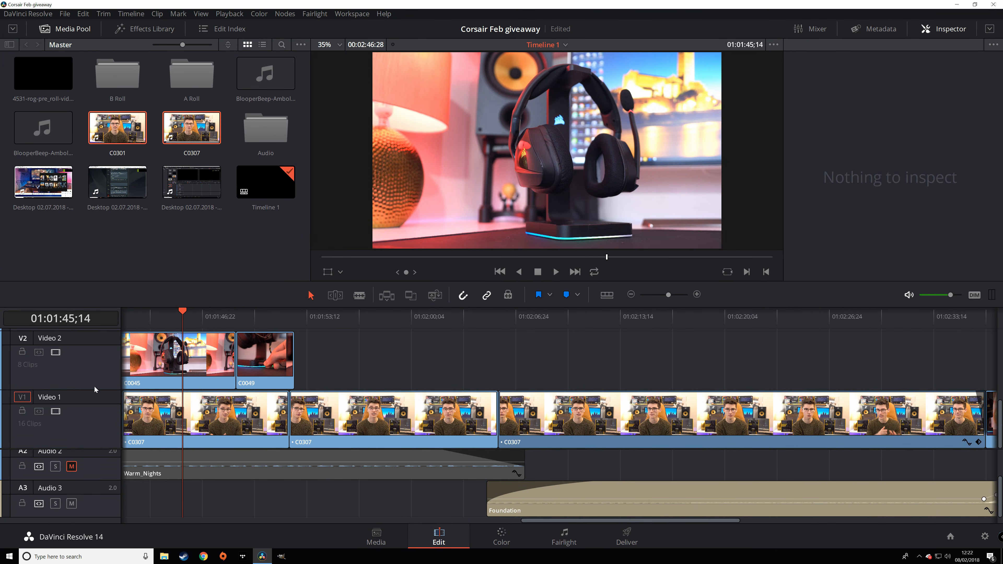
click(22, 340)
click(942, 29)
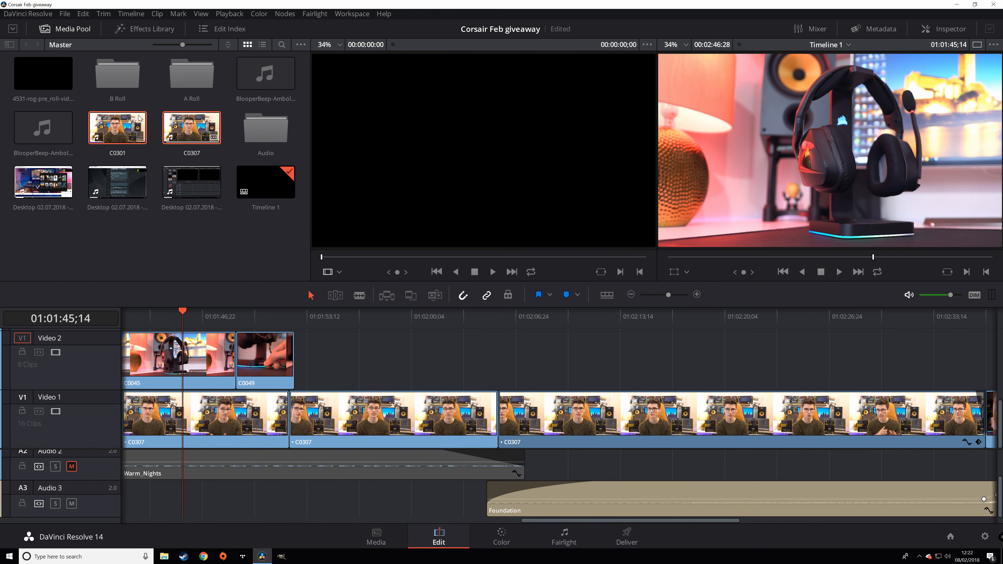
- Load the Desktop recording from the Master bin and mark a 00:00:01:14 in/out range
double_click(119, 82)
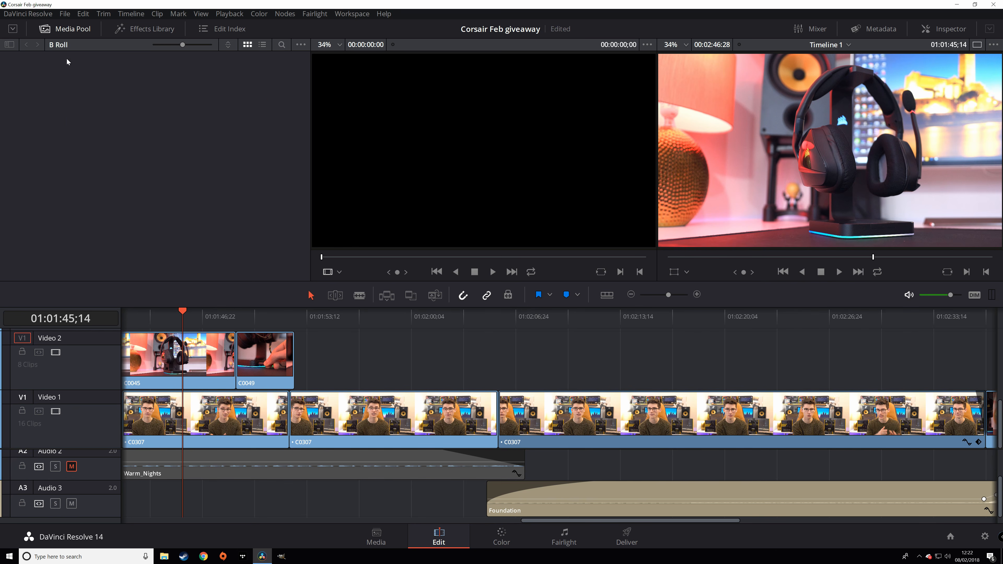
click(9, 44)
click(26, 58)
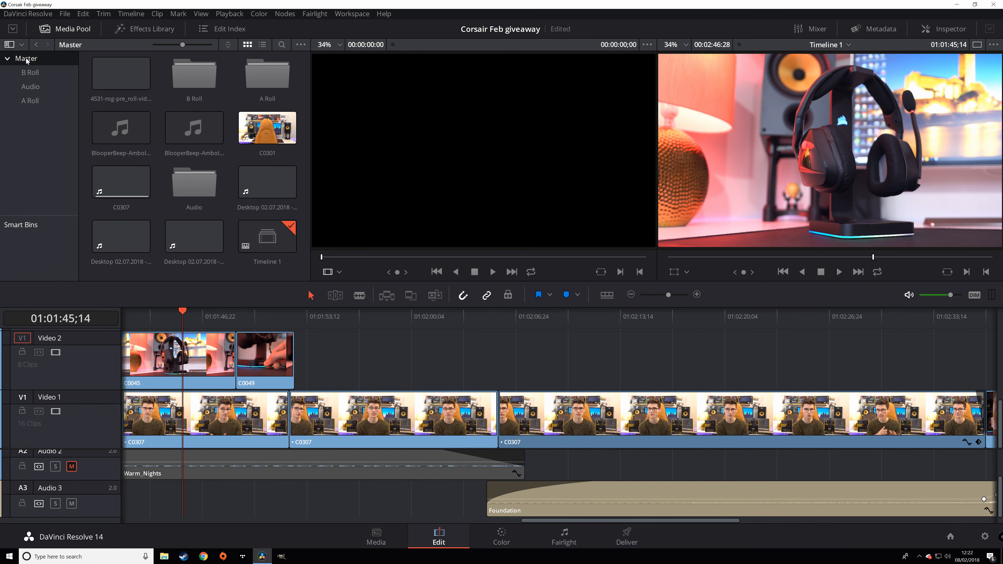
click(194, 237)
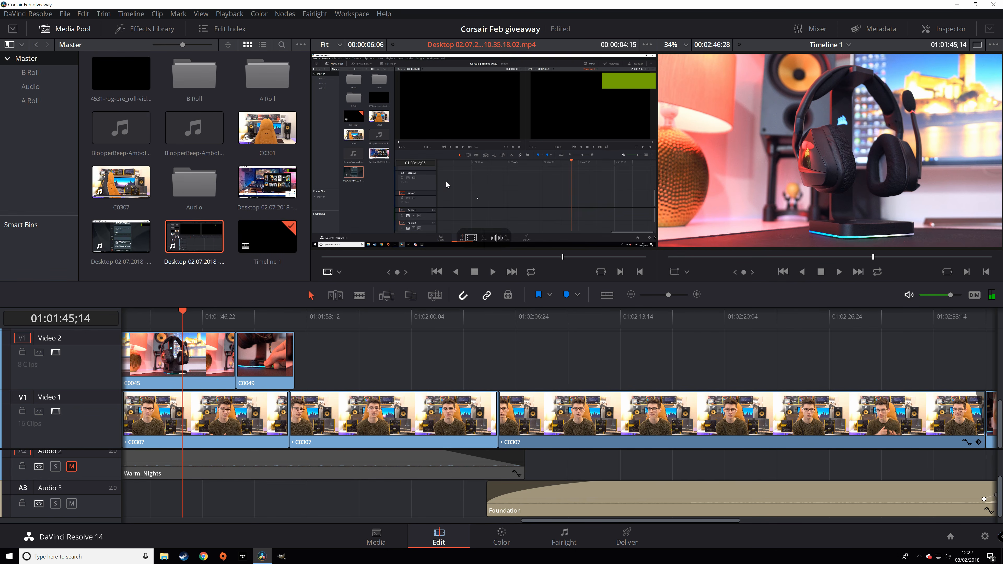
click(443, 257)
key(i)
click(523, 257)
key(o)
- Drop the marked video onto Video 2, play it in context, then delete it
drag(522, 197, 475, 199)
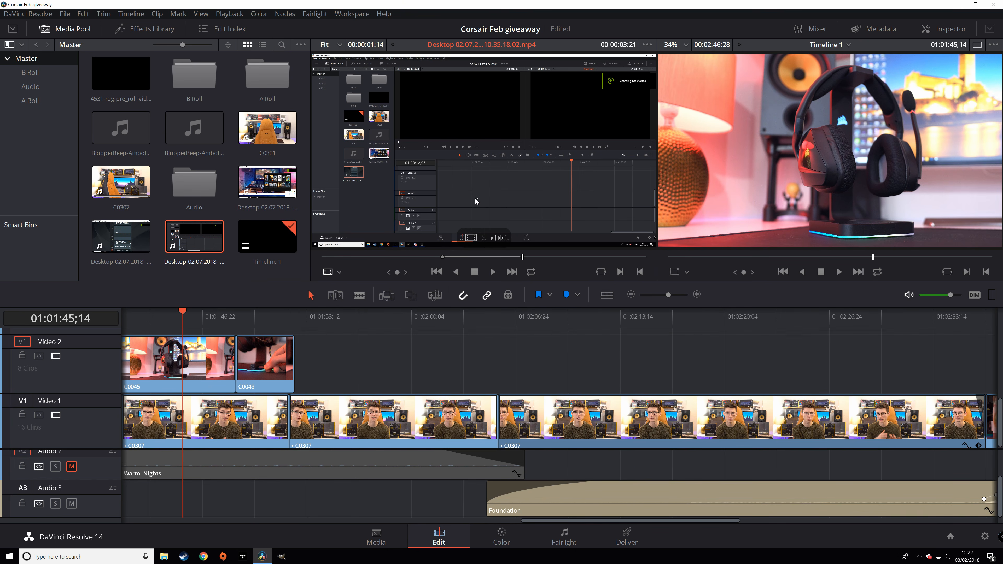
drag(470, 239, 679, 374)
click(623, 321)
drag(588, 322, 577, 318)
key(space)
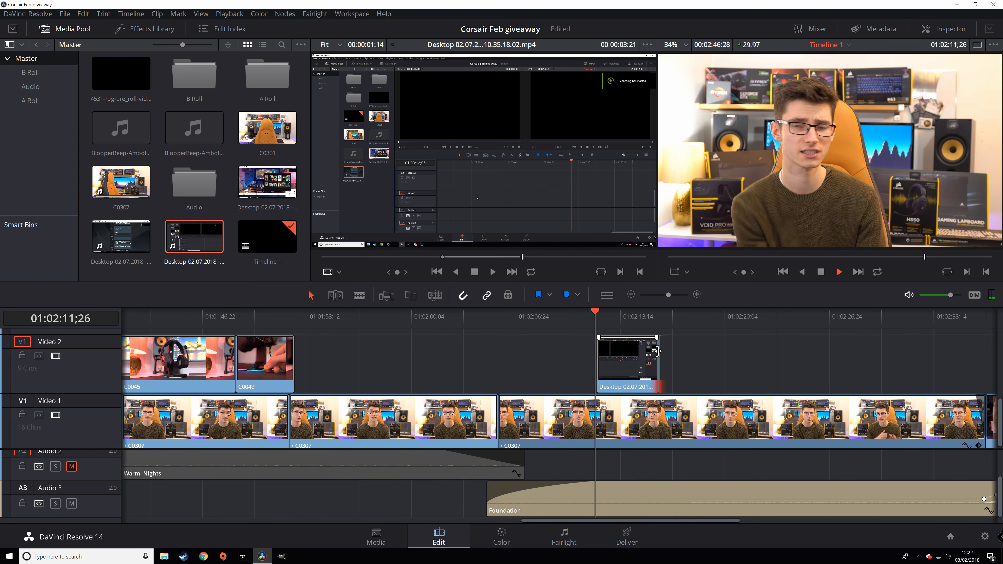
key(space)
click(640, 363)
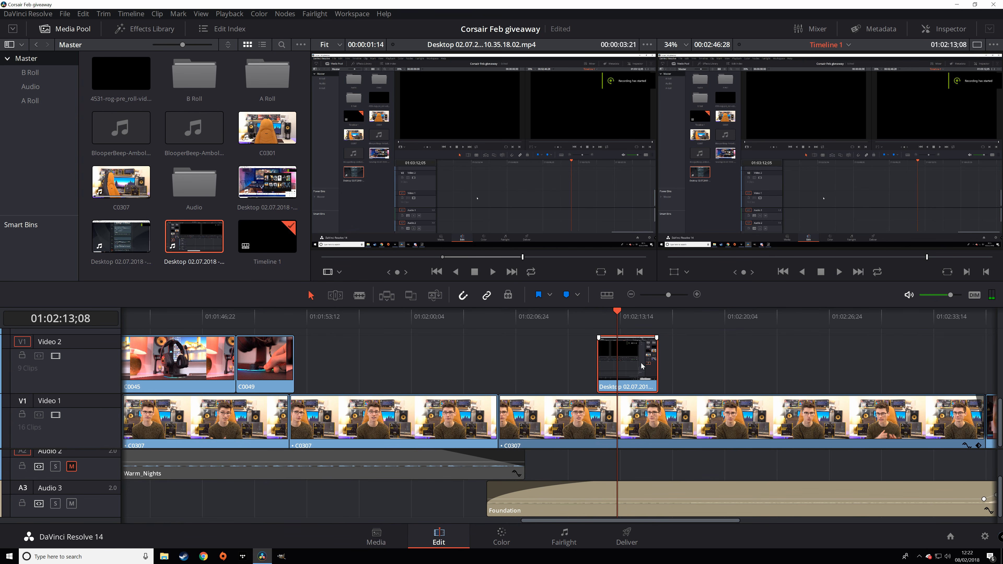
key(Delete)
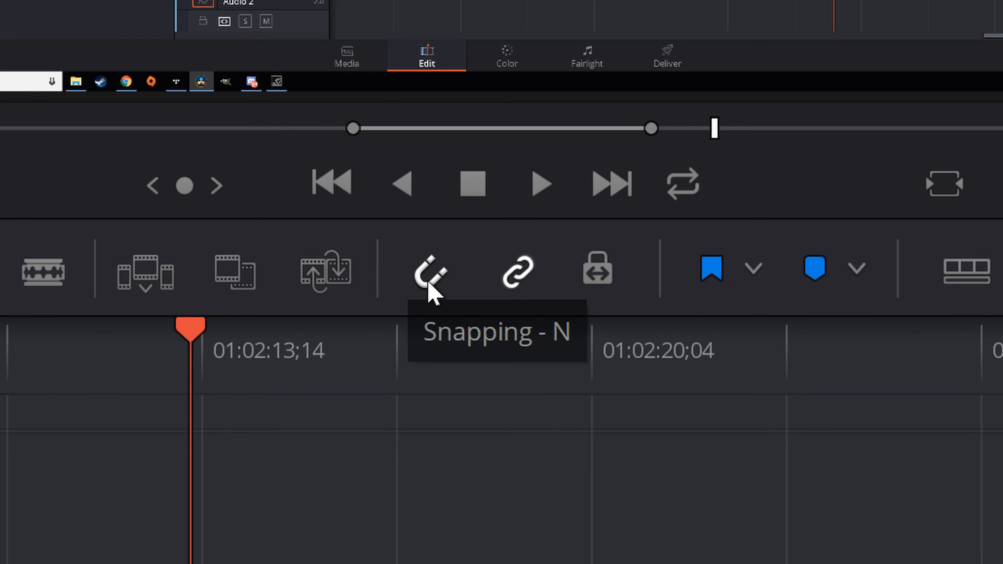
- Switch on the Snapping magnet and Linked Selection chain toggles in the timeline toolbar
click(446, 283)
click(521, 277)
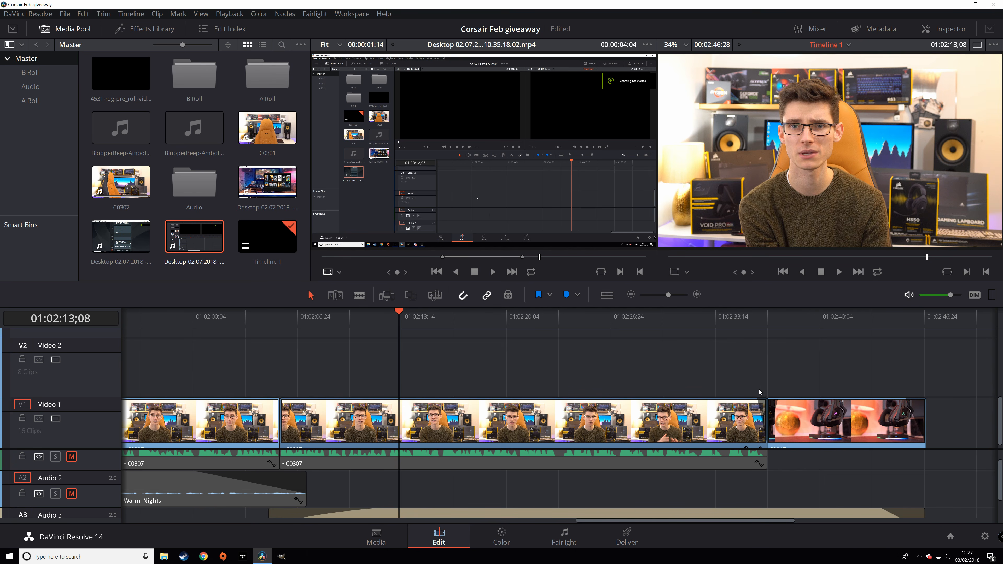
- With snapping off, slide clip C0047 earlier along Video 1 toward C0307
drag(747, 366, 635, 358)
key(n)
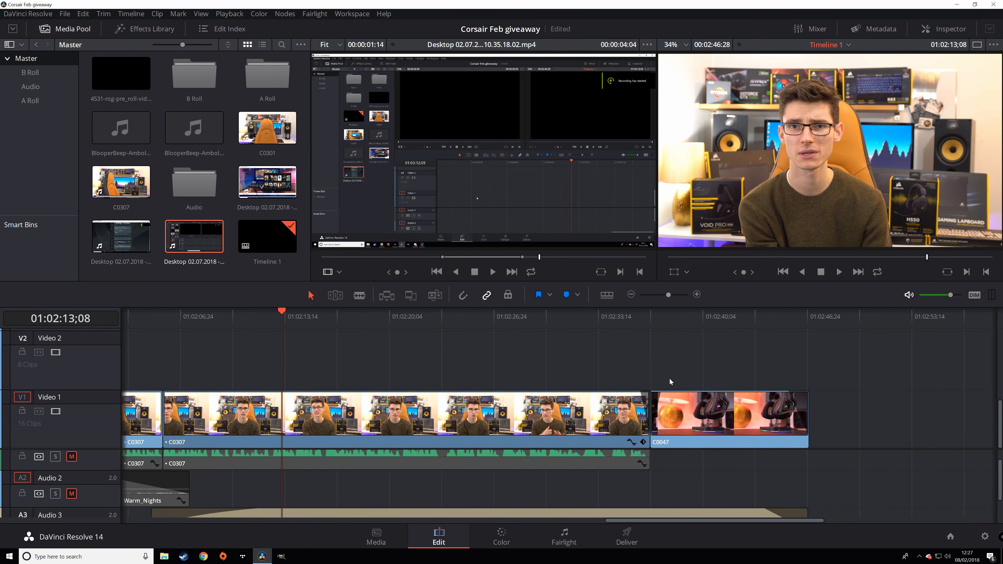
drag(698, 419, 716, 406)
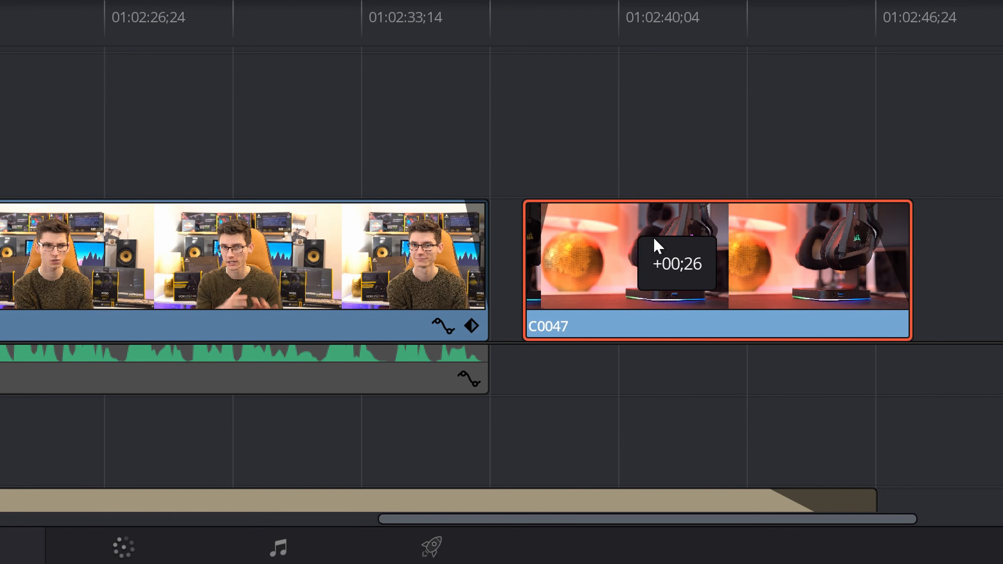
drag(654, 239, 595, 289)
click(633, 119)
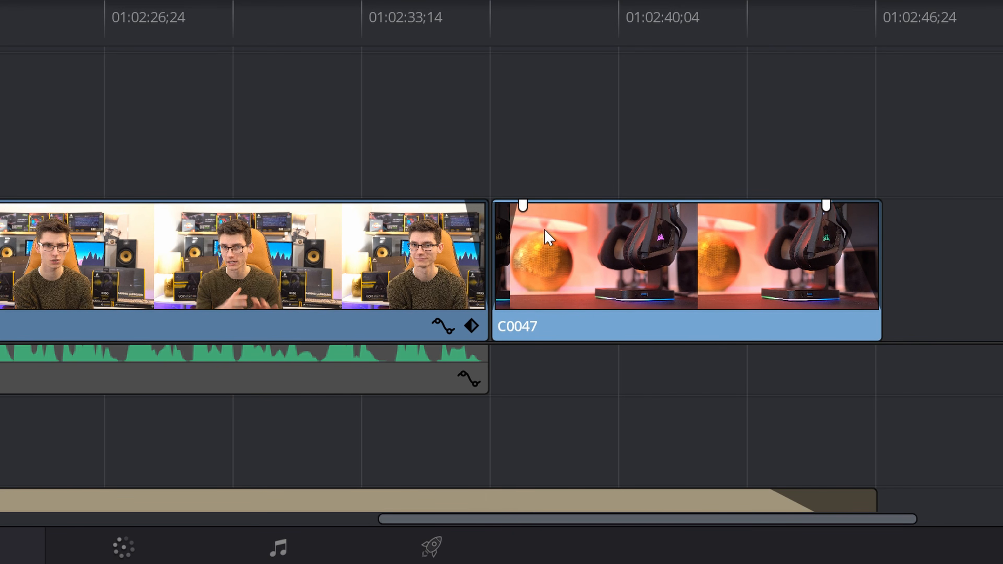
- Nudge C0047 left against the C0307 cut to close the gap, then re-enable snapping
click(473, 18)
click(433, 23)
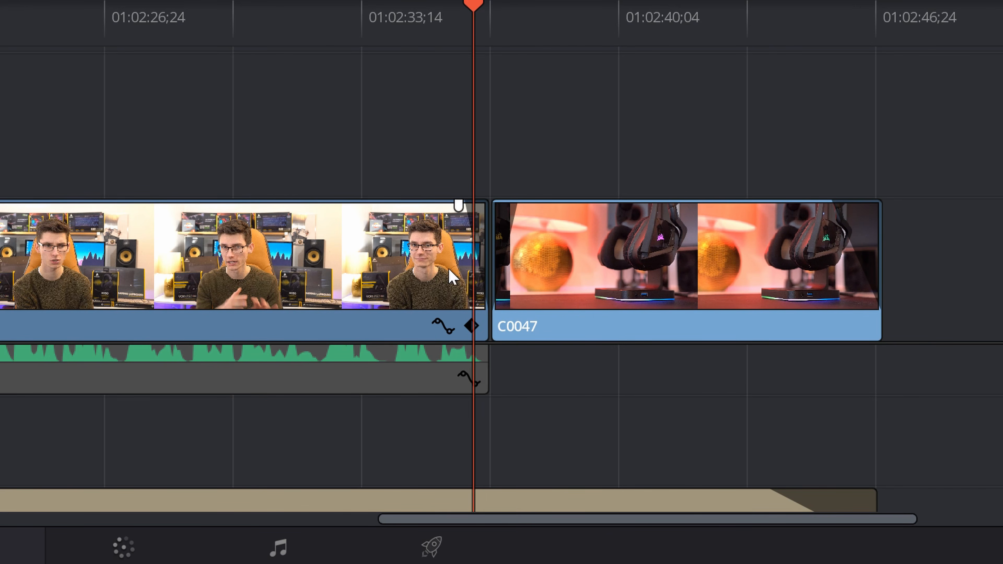
drag(459, 208, 485, 206)
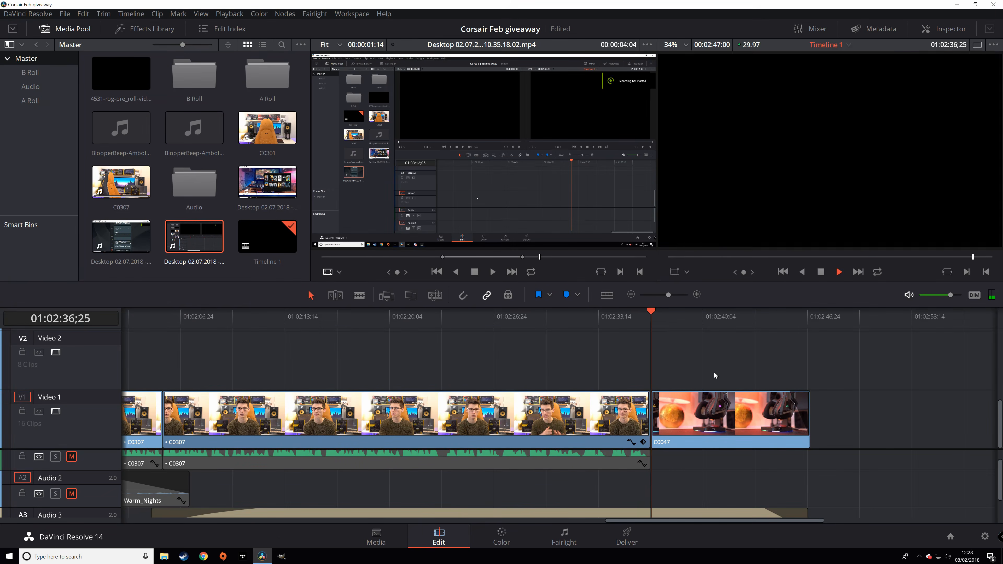
key(space)
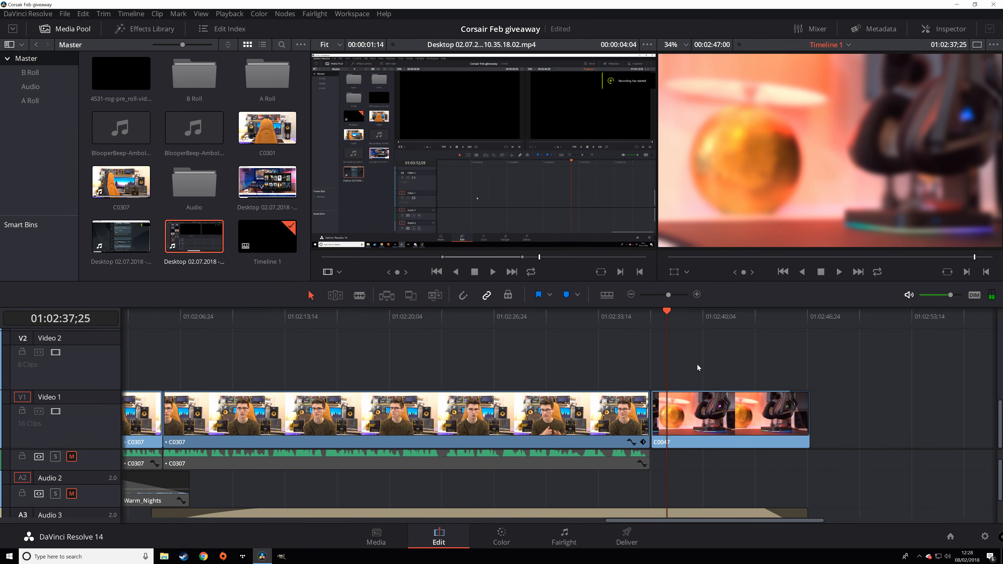
key(comma)
key(comma)
click(463, 301)
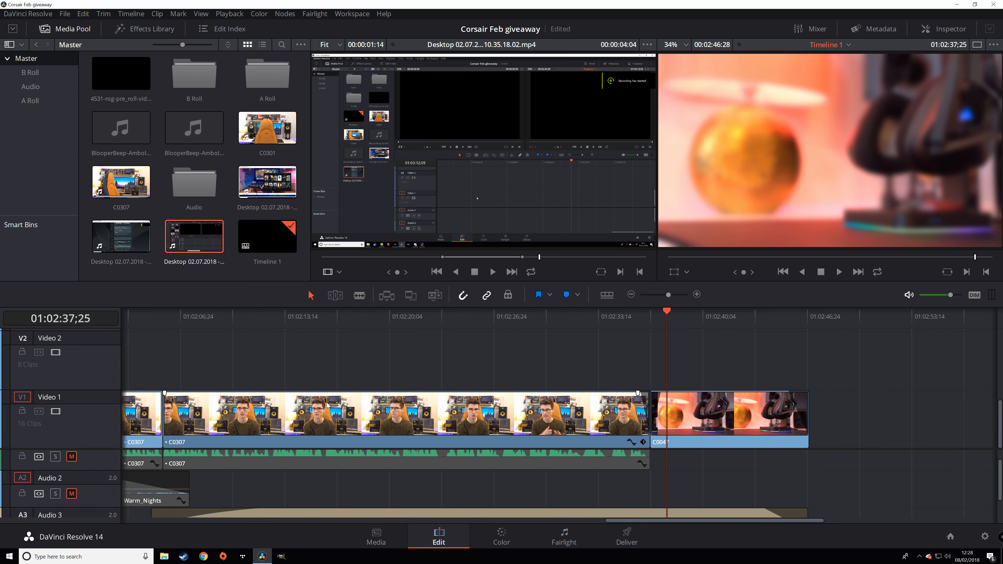
- Test moving C0307 with its audio and toggle the link between its video and audio
click(309, 413)
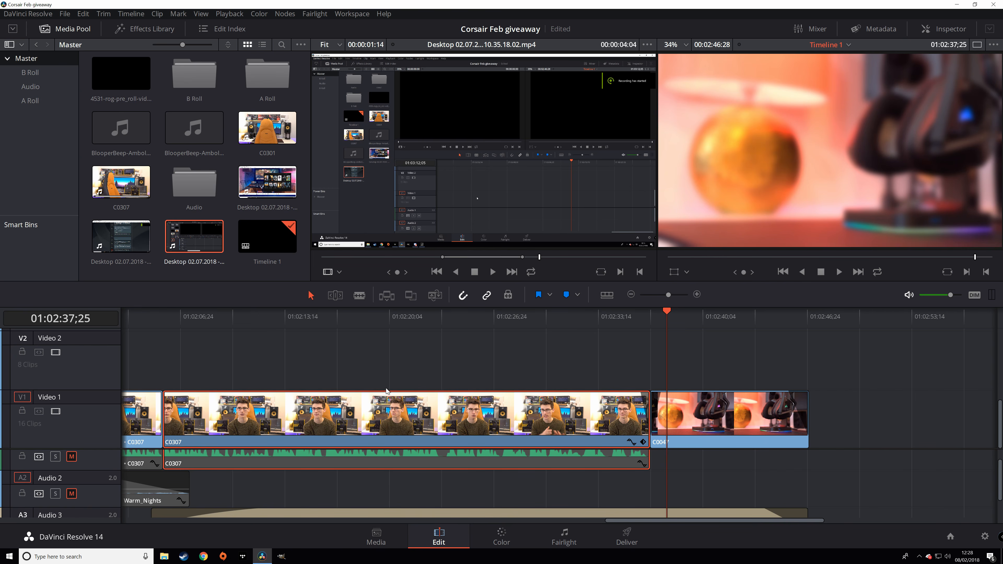
click(521, 332)
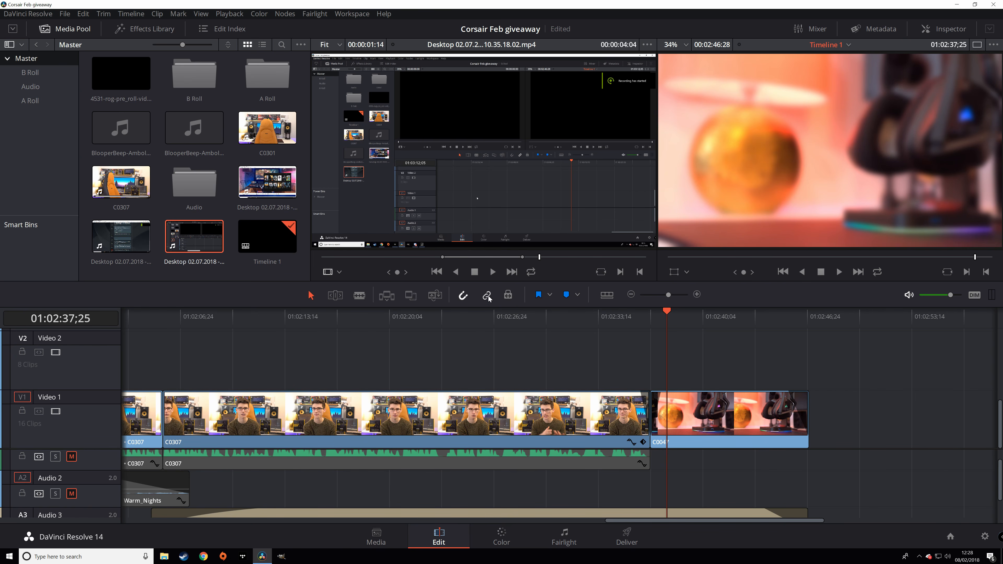
click(426, 411)
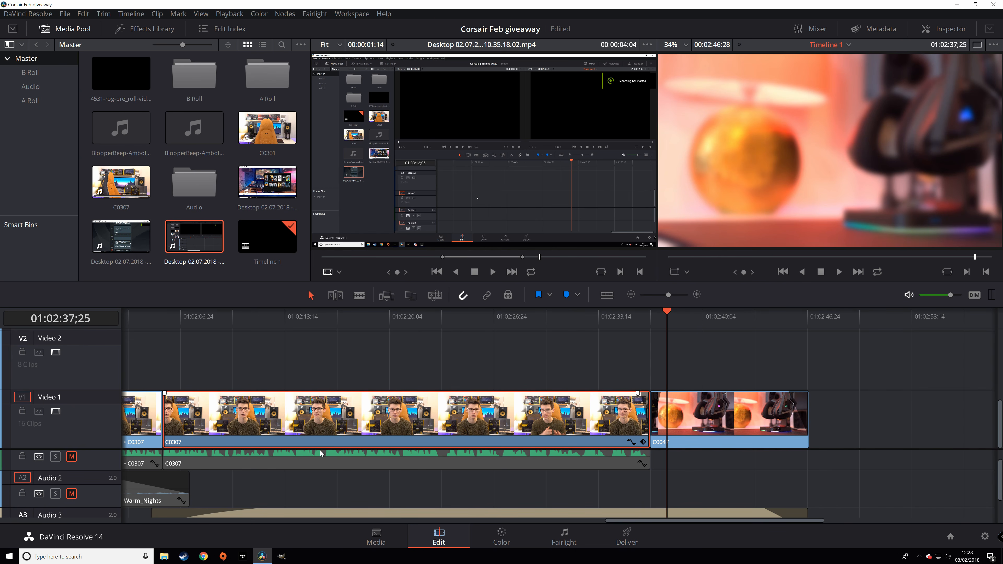
mouse_move(348, 426)
mouse_down()
mouse_move(438, 430)
mouse_move(346, 430)
mouse_up()
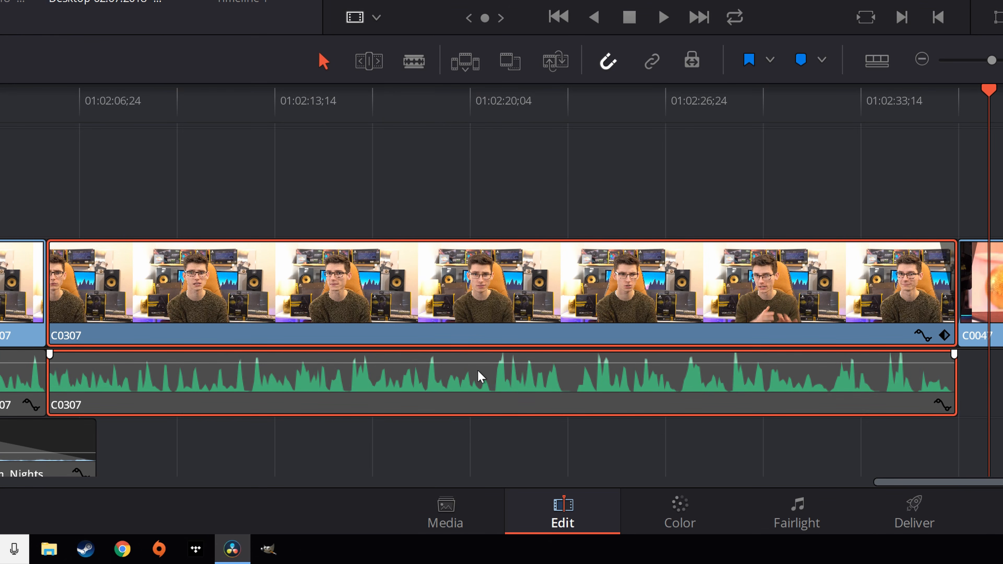
key(ctrl+alt+l)
click(579, 208)
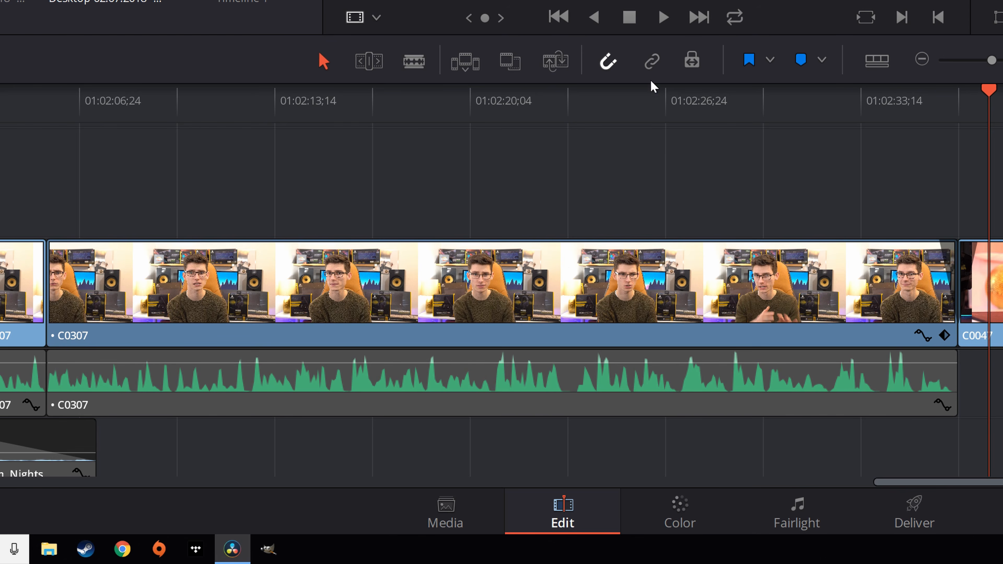
- Try moving C0307 with linked selection on and off, undoing the stray video move
click(652, 62)
click(565, 310)
drag(565, 310, 747, 313)
click(652, 62)
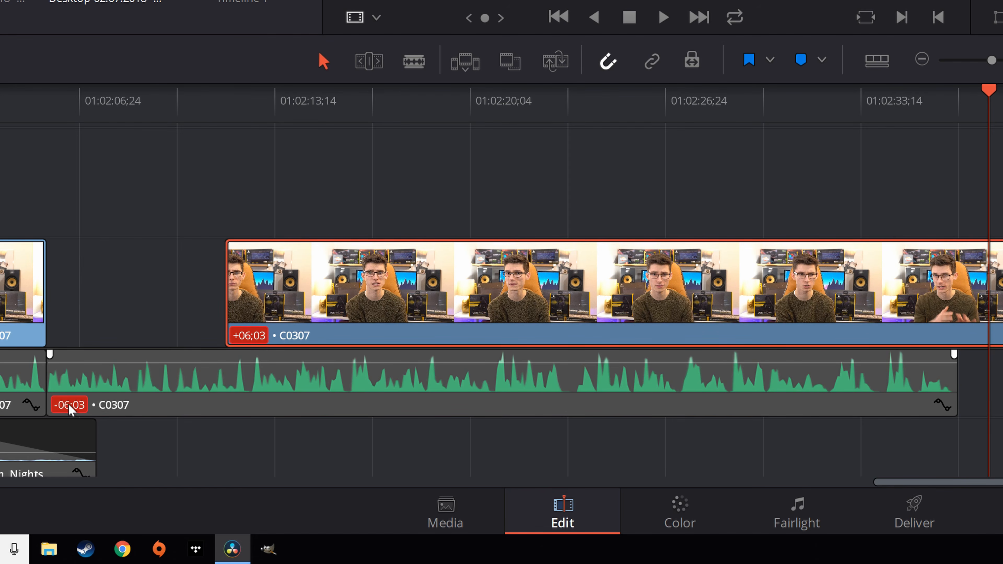
key(ctrl+z)
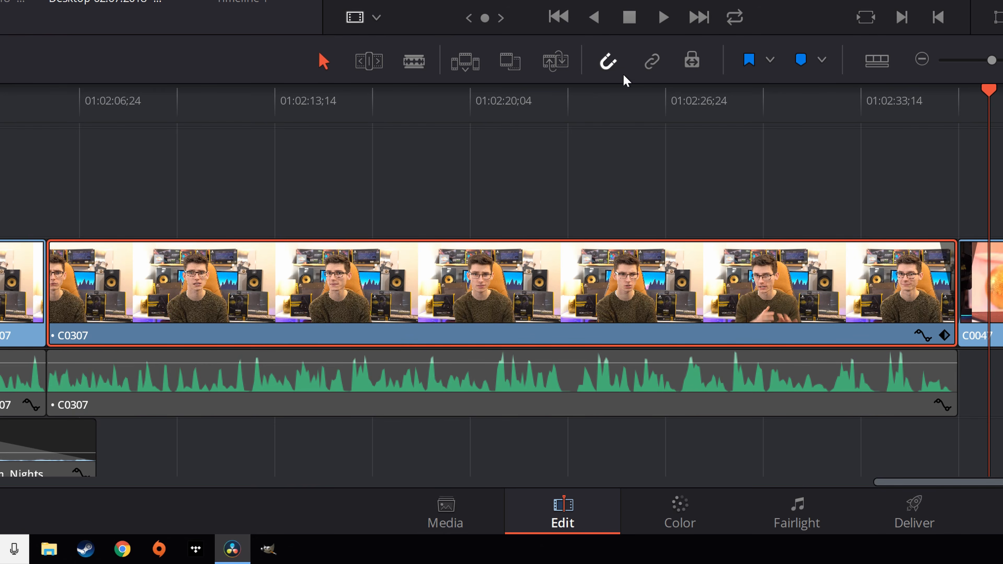
click(652, 62)
click(636, 142)
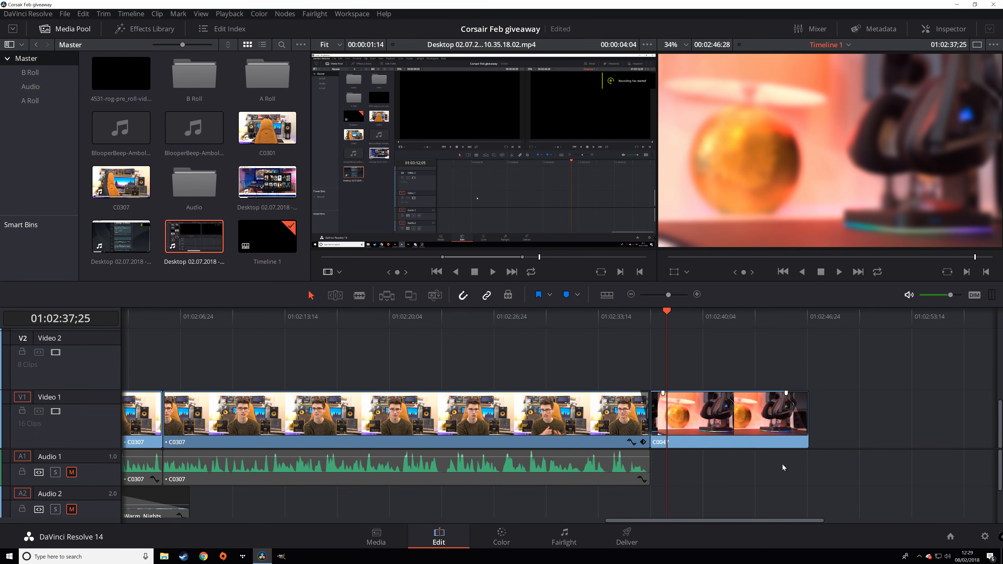
- Shift C0307 and C0047 later together, then undo to put C0307 back in sync with its audio
drag(882, 469, 506, 362)
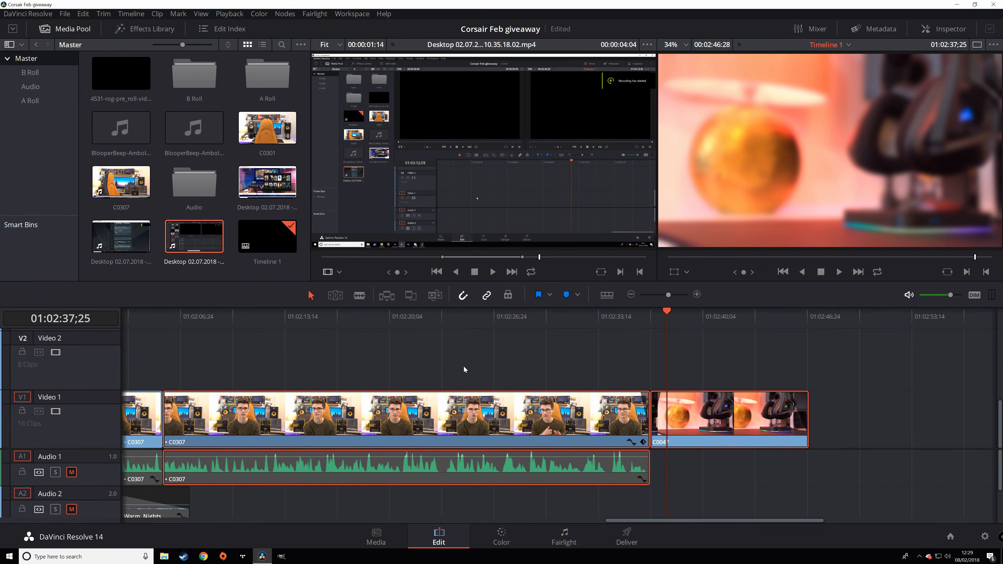
drag(509, 427, 550, 432)
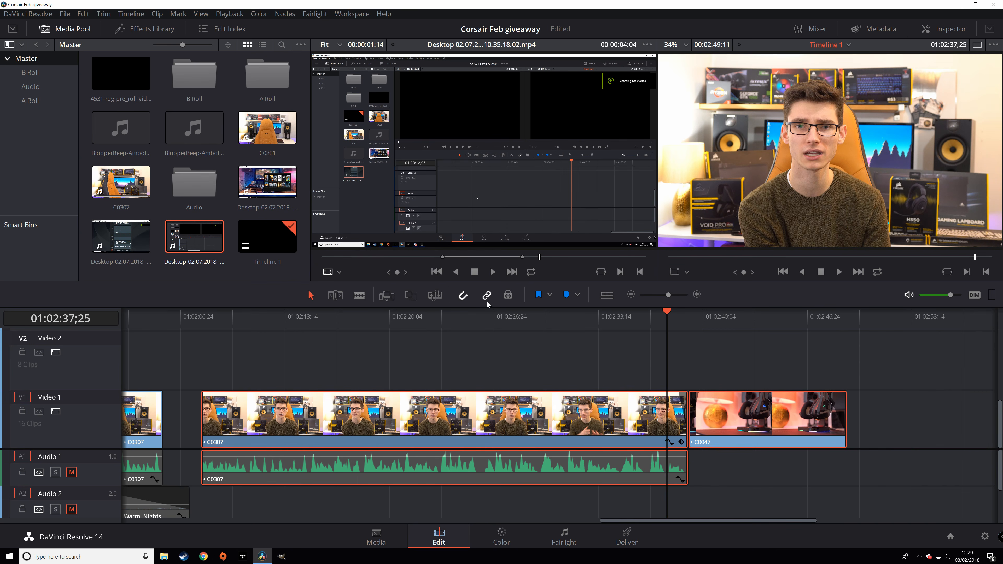
click(529, 363)
drag(457, 428, 556, 426)
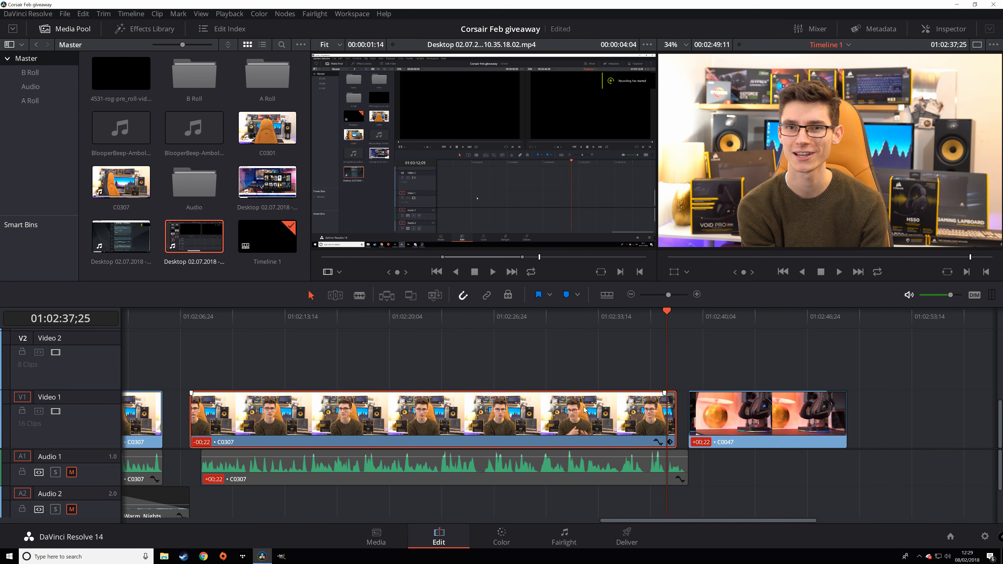
key(ctrl+z)
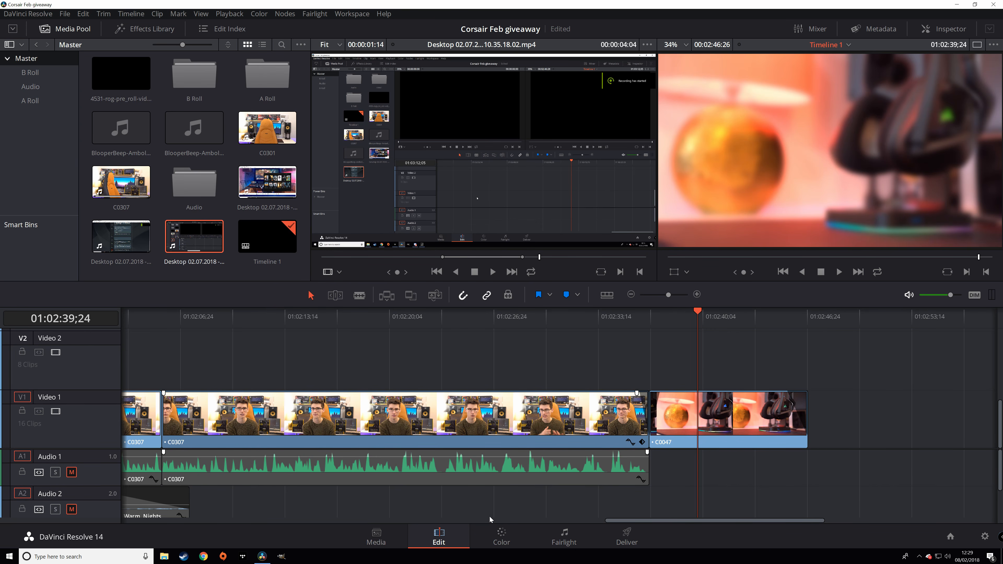
click(490, 536)
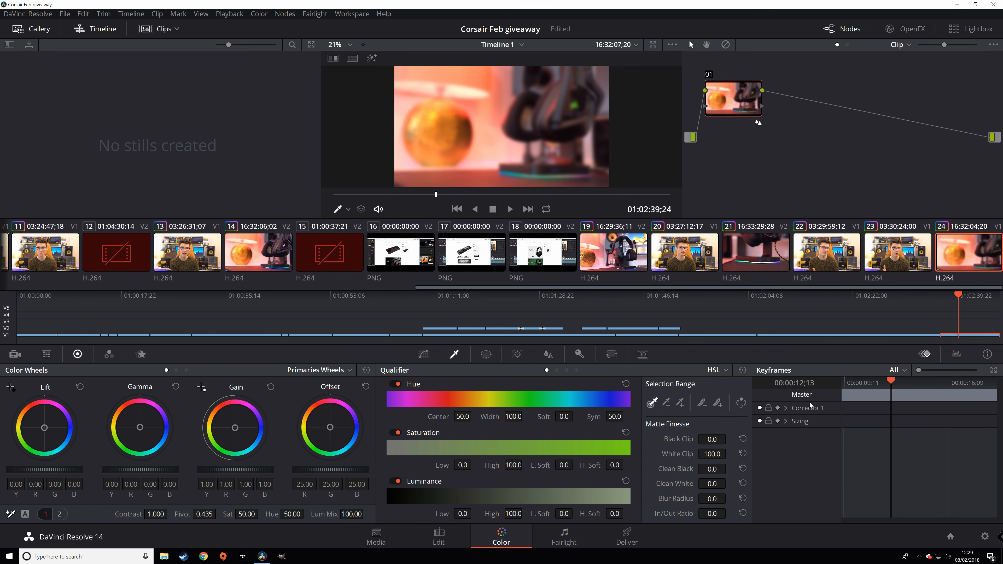
- Browse the Curves, Qualifier, Window and Tracker palettes and switch the tracker to Stabilizer
click(423, 353)
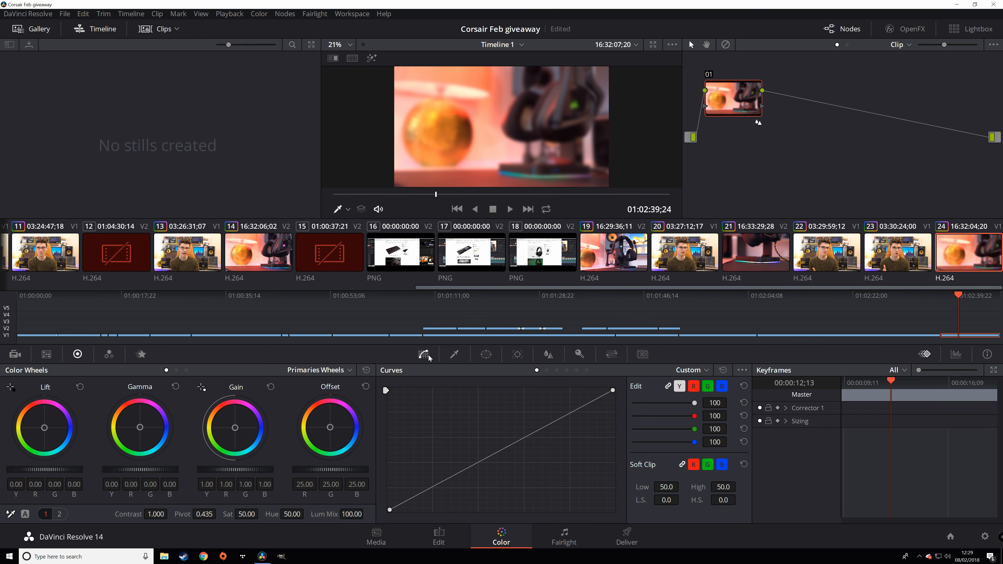
click(454, 357)
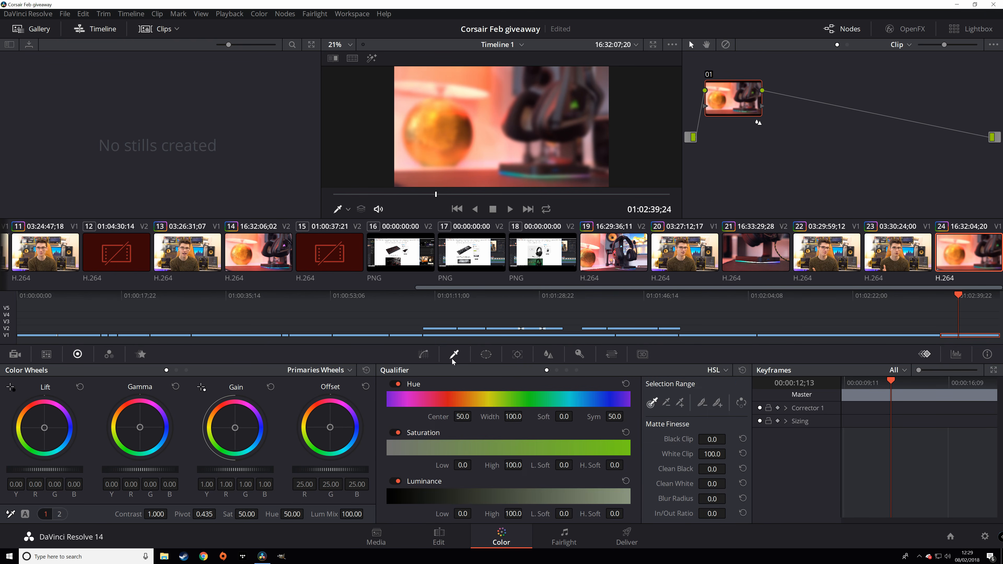
click(486, 354)
click(514, 357)
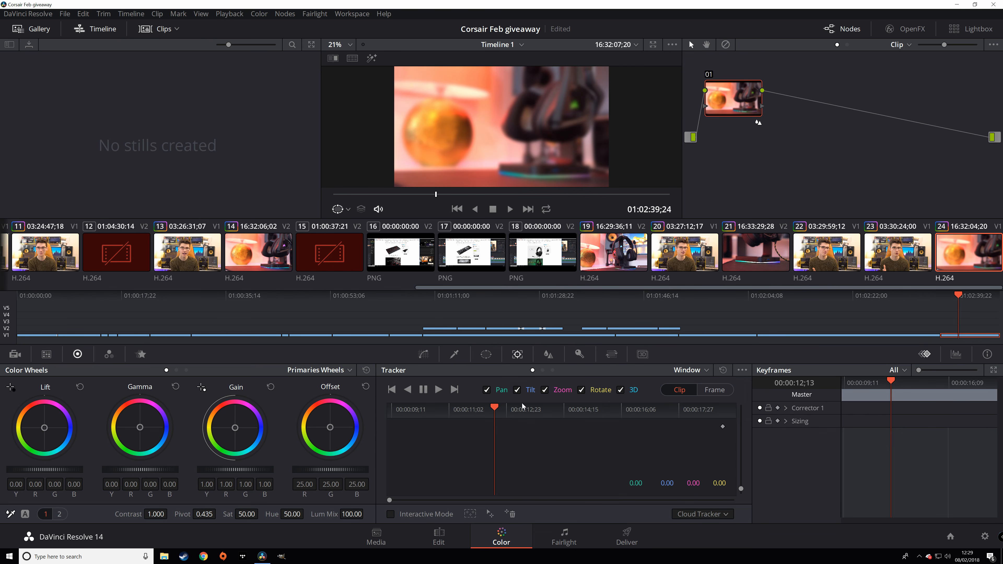
click(697, 373)
click(722, 398)
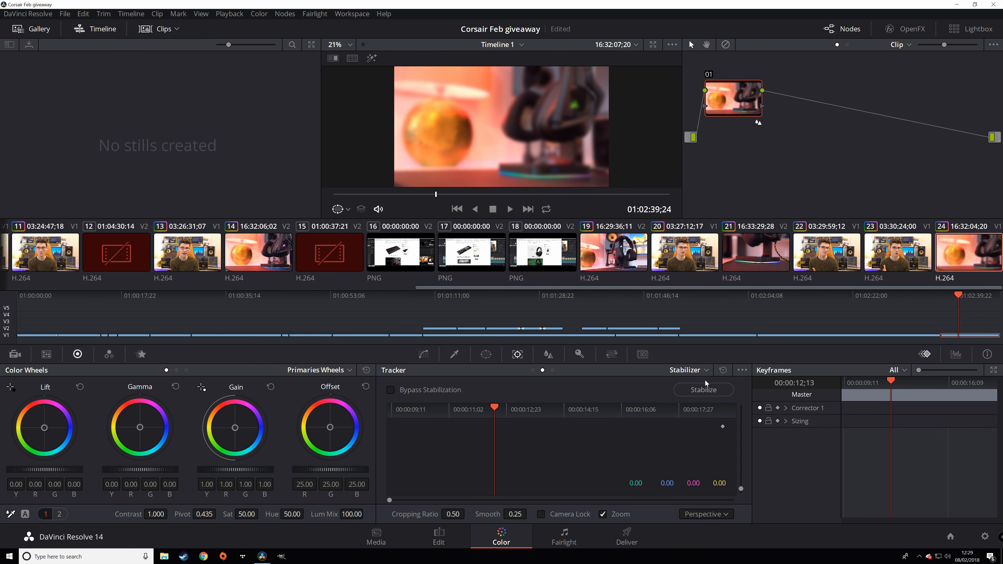
- Return the tracker to Window mode and push Offset pinker to 33.44/21.62/31.16
click(697, 373)
click(706, 387)
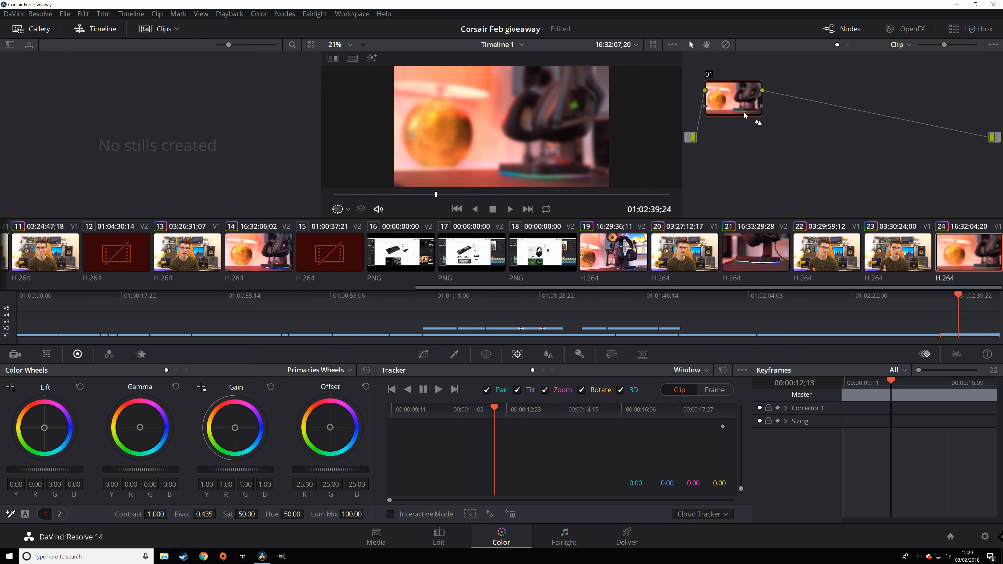
drag(328, 434, 333, 425)
- Reset the pink Offset, then add a serial node with Offset 16.98/28.54/12.04
key(alt+f)
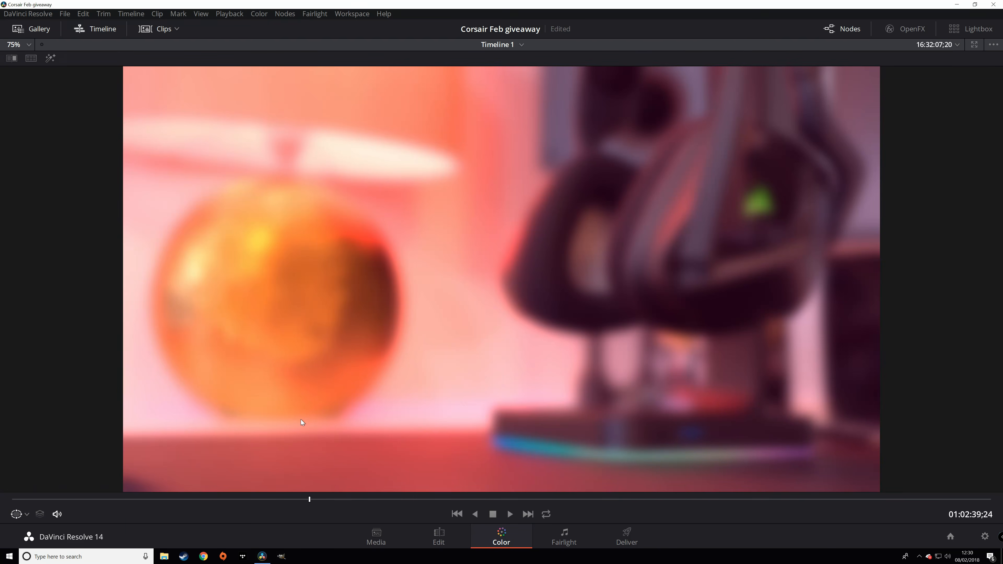
key(alt+f)
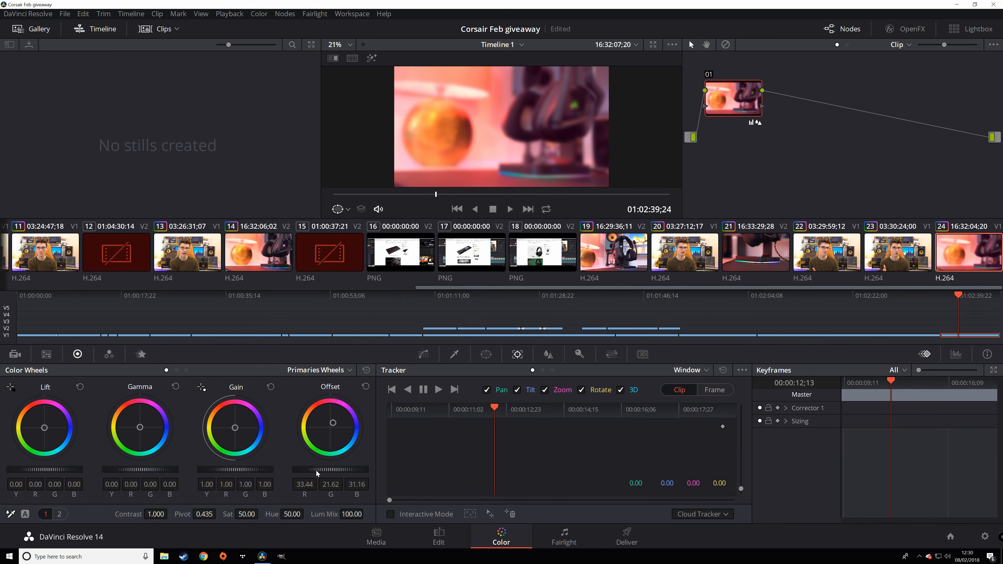
double_click(318, 426)
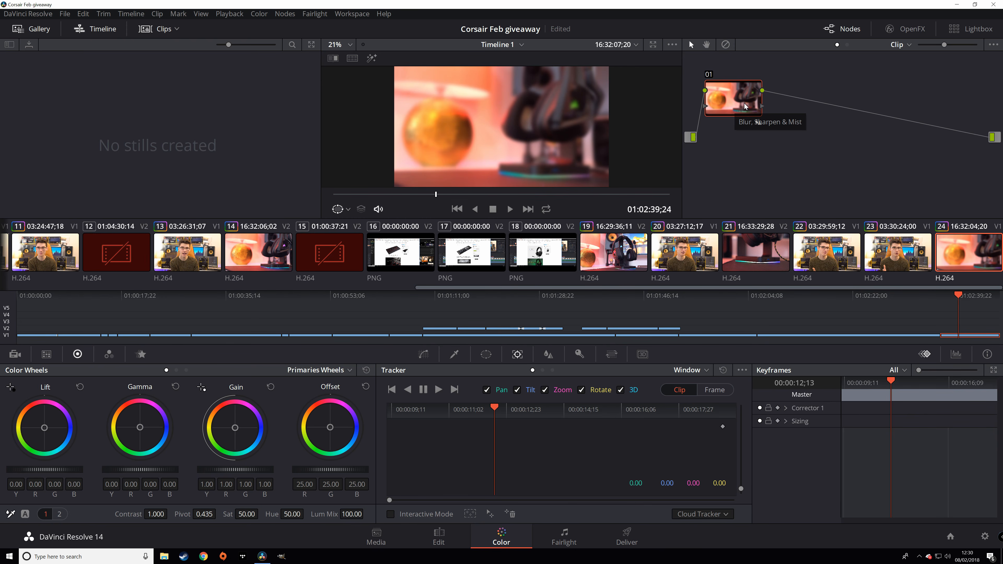
key(alt+s)
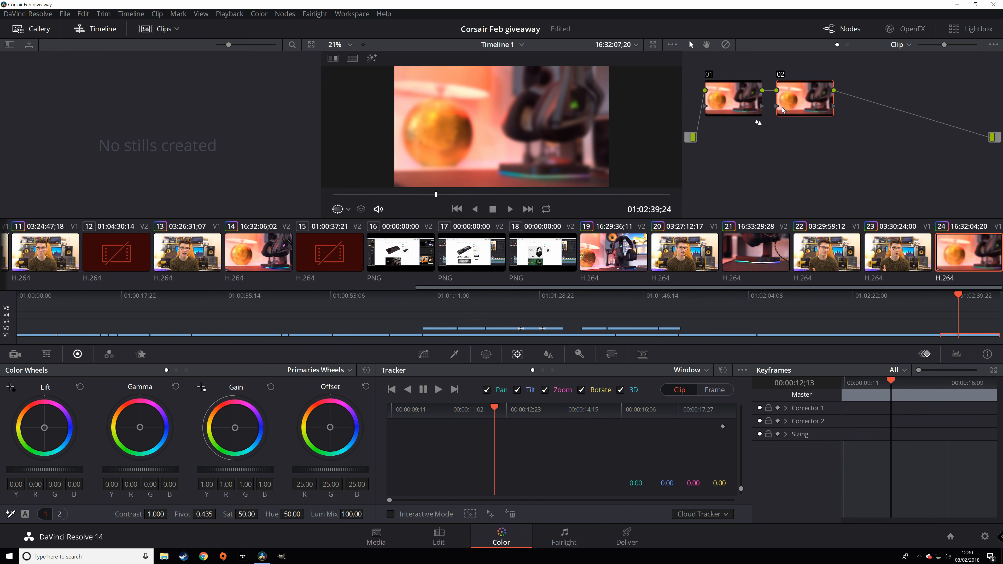
mouse_move(331, 431)
mouse_down()
mouse_move(338, 422)
mouse_move(322, 427)
mouse_move(338, 434)
mouse_move(330, 427)
mouse_up()
- Preview clip 14, the headphone clip, full-screen from mid-clip
click(264, 252)
click(480, 194)
key(ctrl+f)
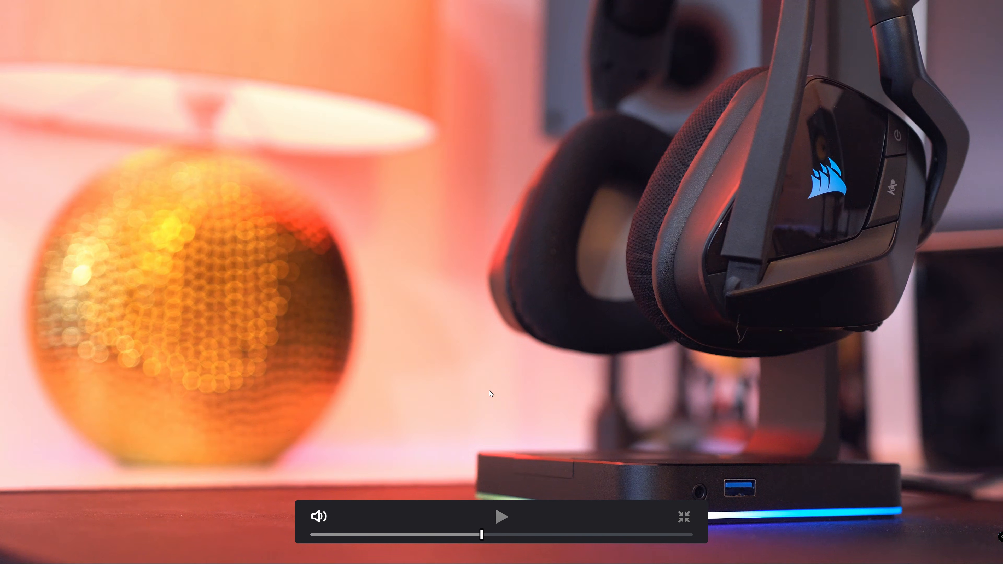
- Add contrast to the headphone clip by lowering the shadow point and adjusting the highlight point on the curve
key(Escape)
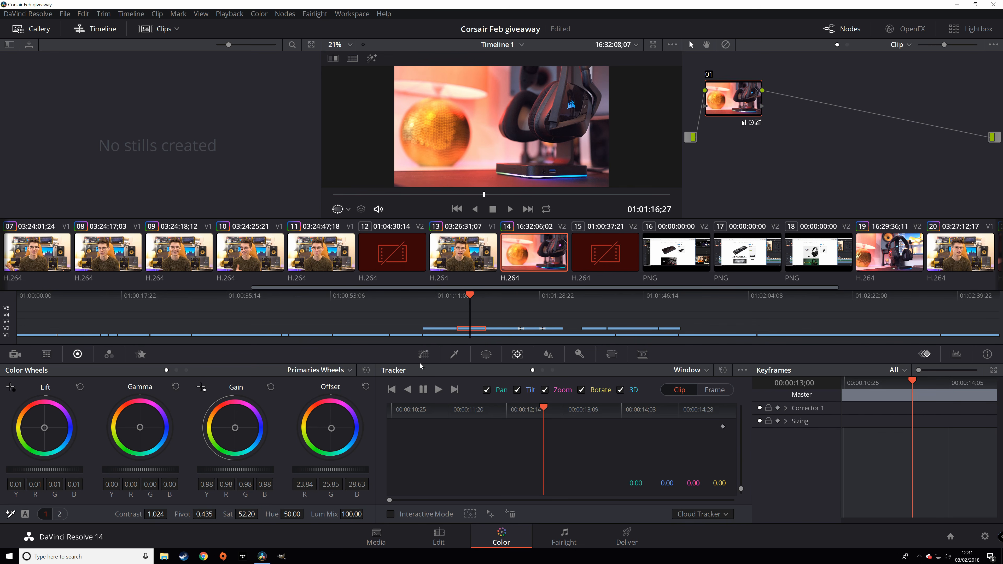
click(428, 358)
drag(456, 477, 457, 482)
drag(550, 422, 548, 423)
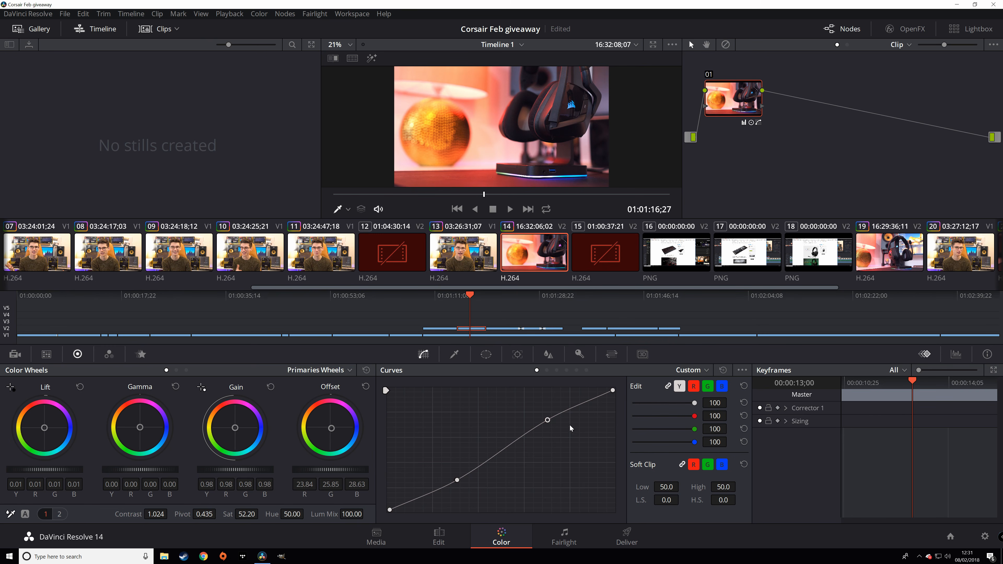
click(627, 534)
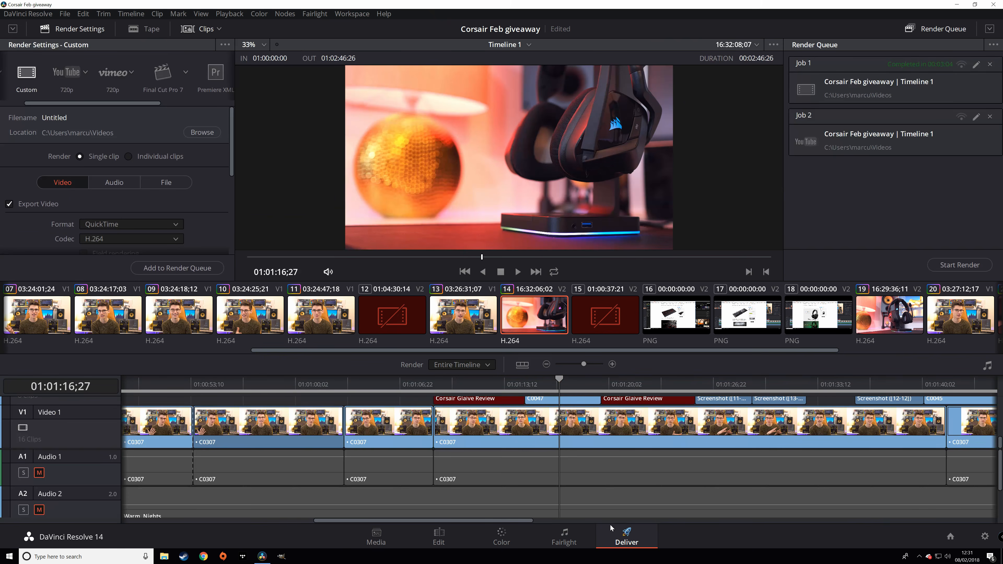
- Load the YT 30FPS 4K render preset, with output filename Review
scroll(468, 522, up, 3)
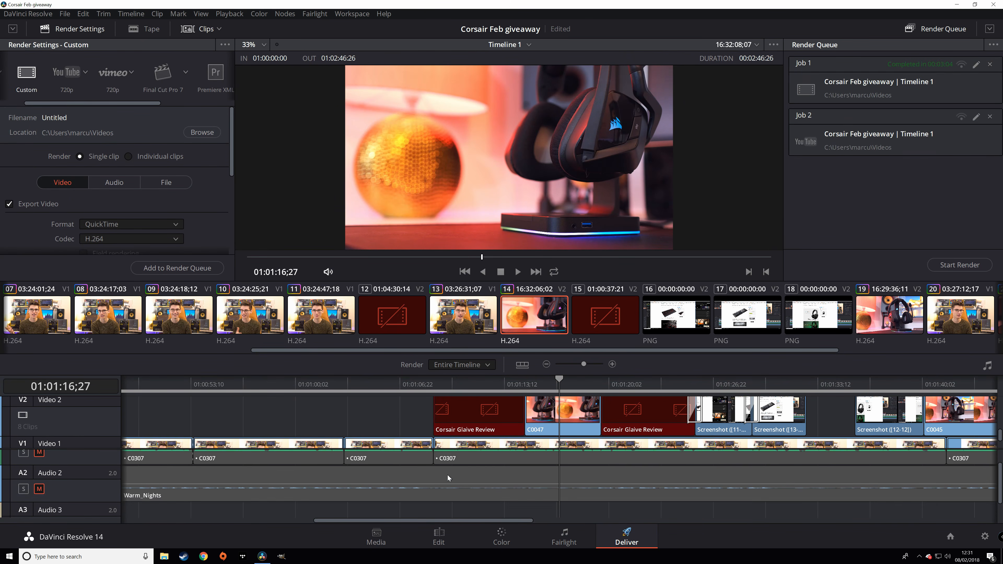
scroll(444, 481, up, 1)
mouse_move(342, 522)
mouse_down()
mouse_move(241, 527)
mouse_move(95, 497)
mouse_move(683, 508)
mouse_move(570, 508)
mouse_move(829, 523)
mouse_move(173, 521)
mouse_up()
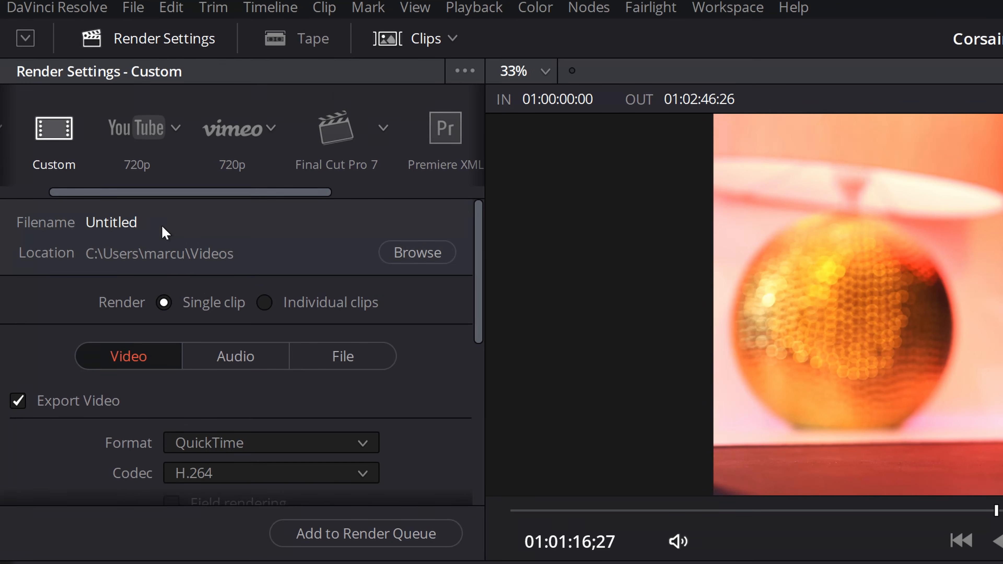
click(330, 354)
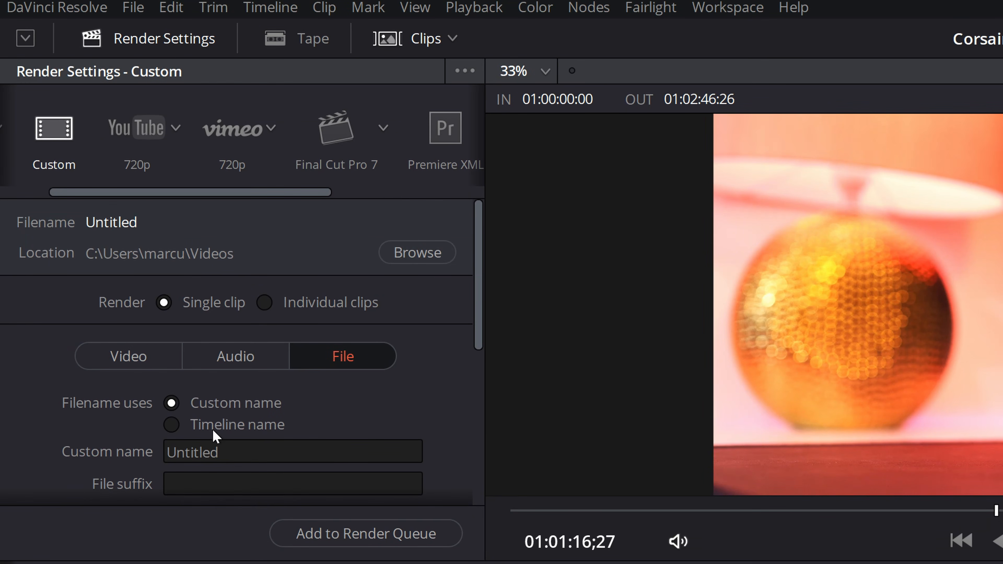
scroll(215, 431, down, 1)
scroll(191, 323, up, 1)
drag(179, 194, 74, 207)
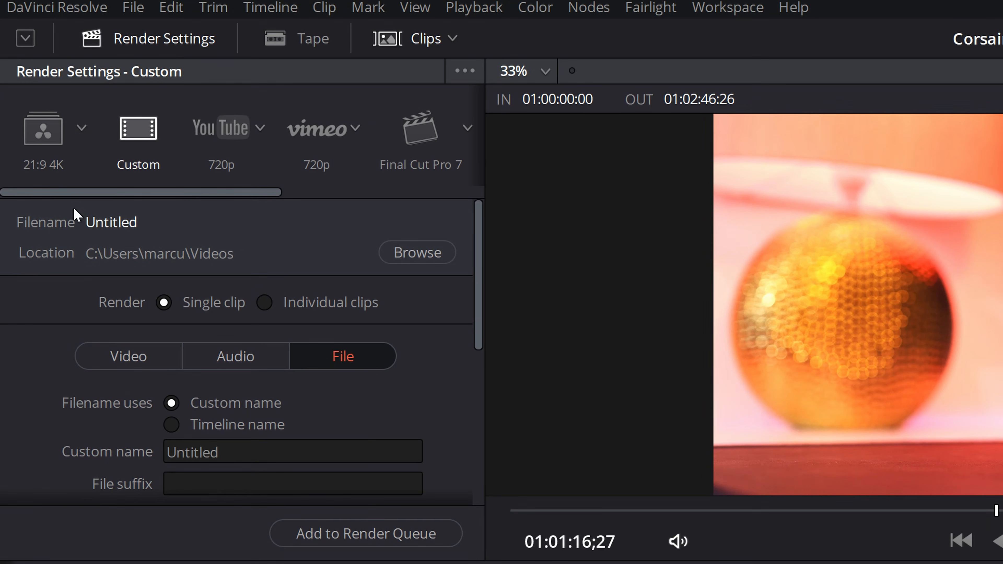
click(83, 129)
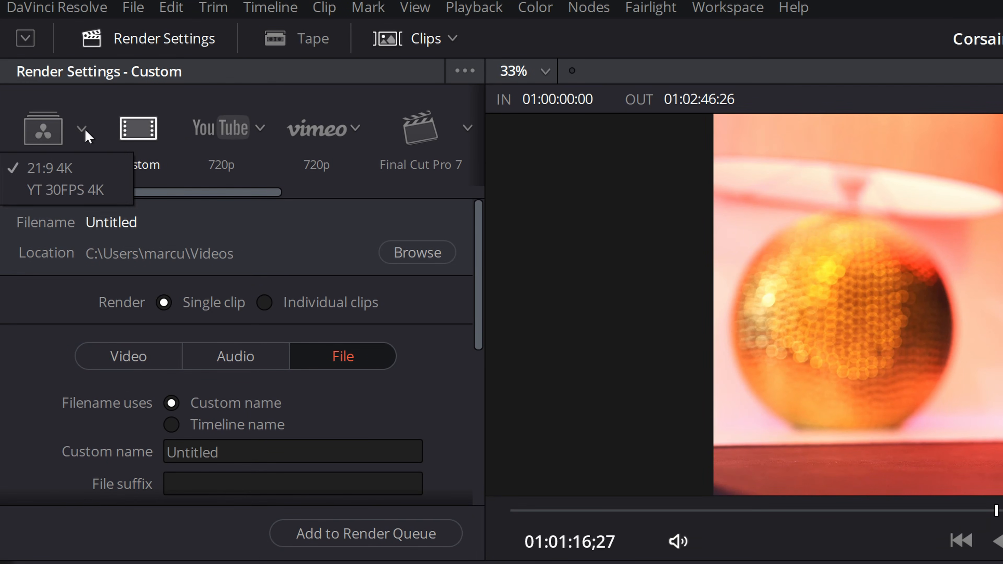
click(95, 191)
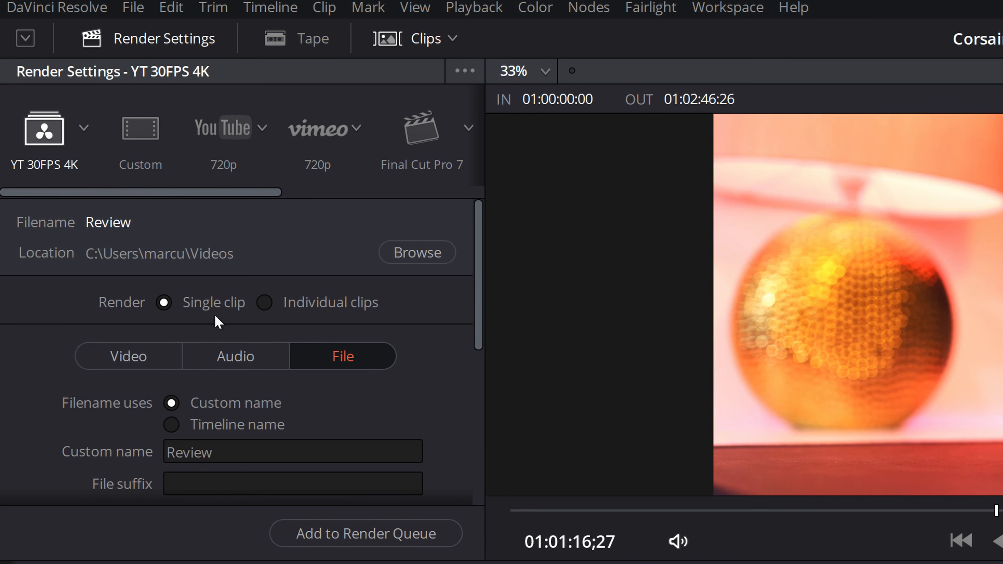
- Confirm the video format stays QuickTime with the H.264 codec
scroll(253, 398, down, 1)
scroll(253, 401, down, 1)
scroll(256, 377, down, 4)
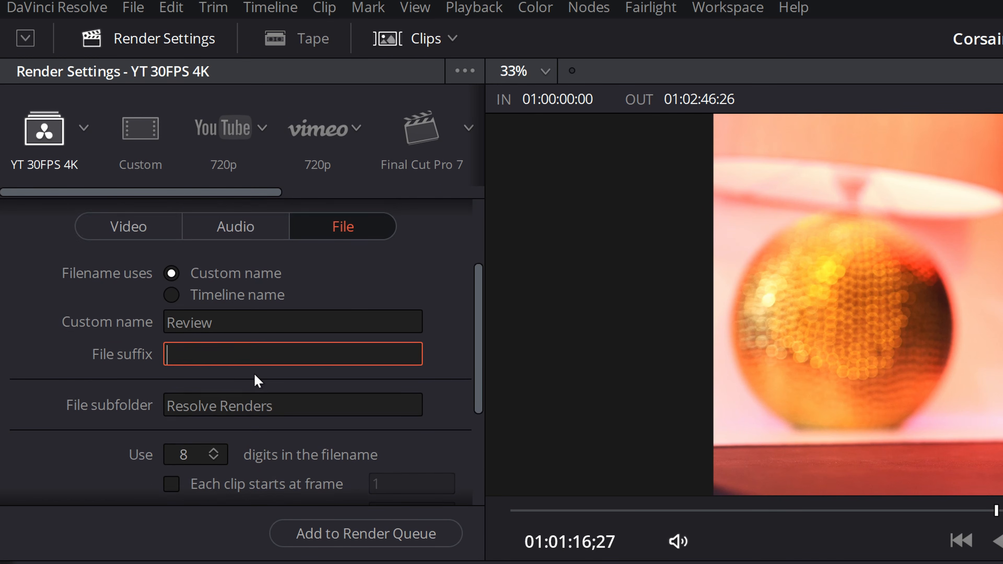
scroll(255, 374, up, 5)
click(149, 335)
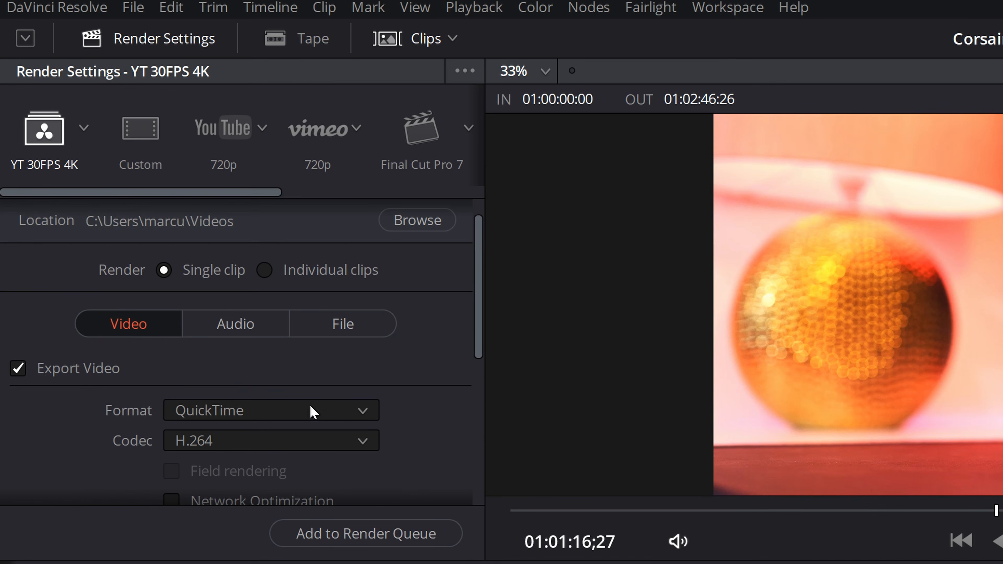
scroll(308, 405, down, 2)
scroll(352, 332, down, 1)
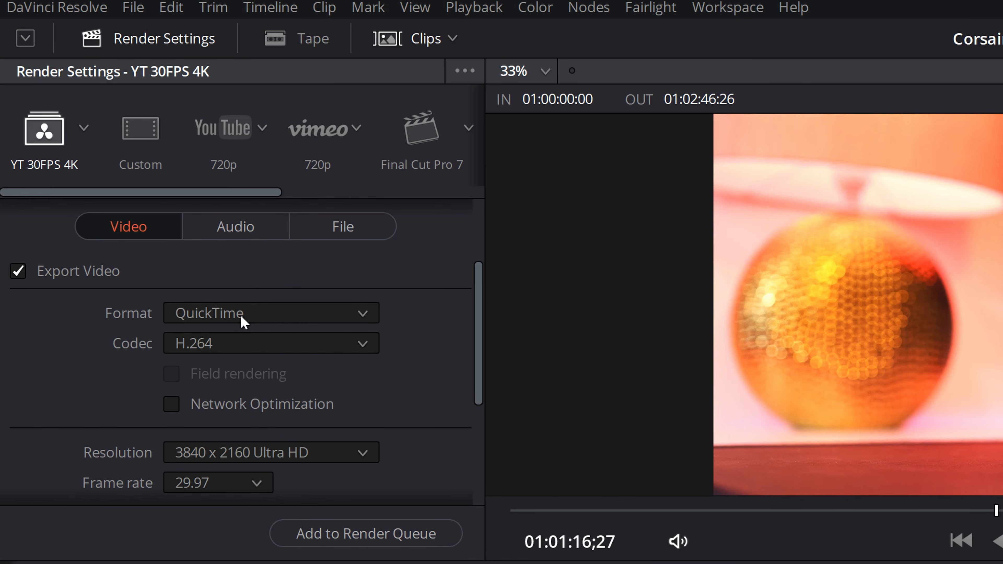
click(262, 318)
scroll(271, 446, down, 1)
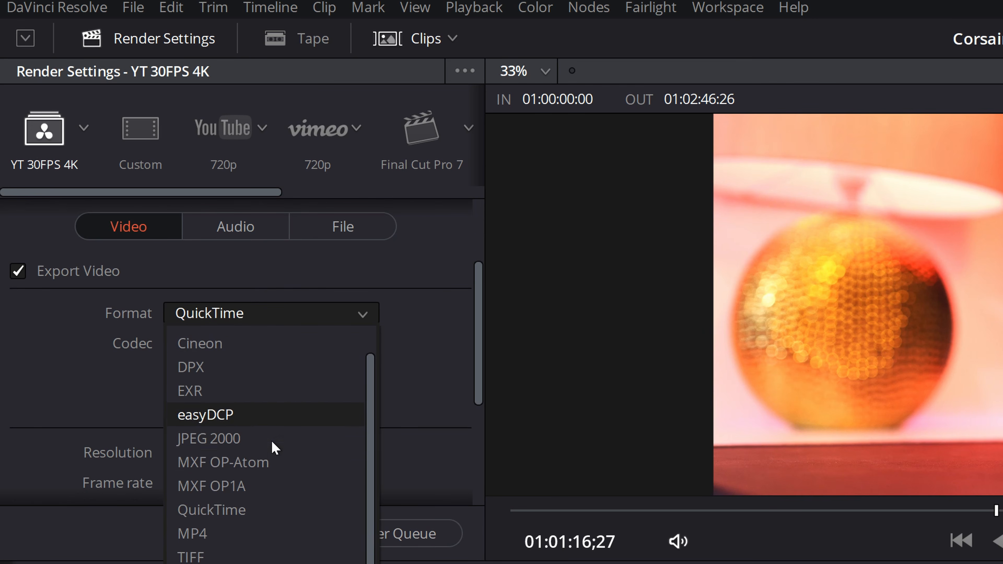
scroll(266, 480, up, 1)
click(98, 340)
click(276, 338)
scroll(299, 513, up, 3)
scroll(299, 513, up, 5)
scroll(292, 514, down, 6)
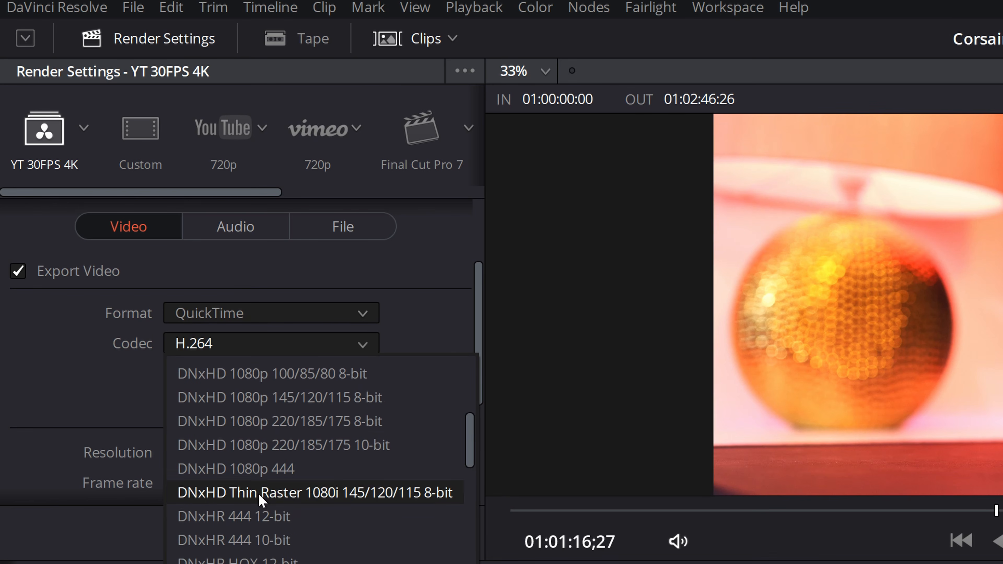
scroll(254, 503, down, 5)
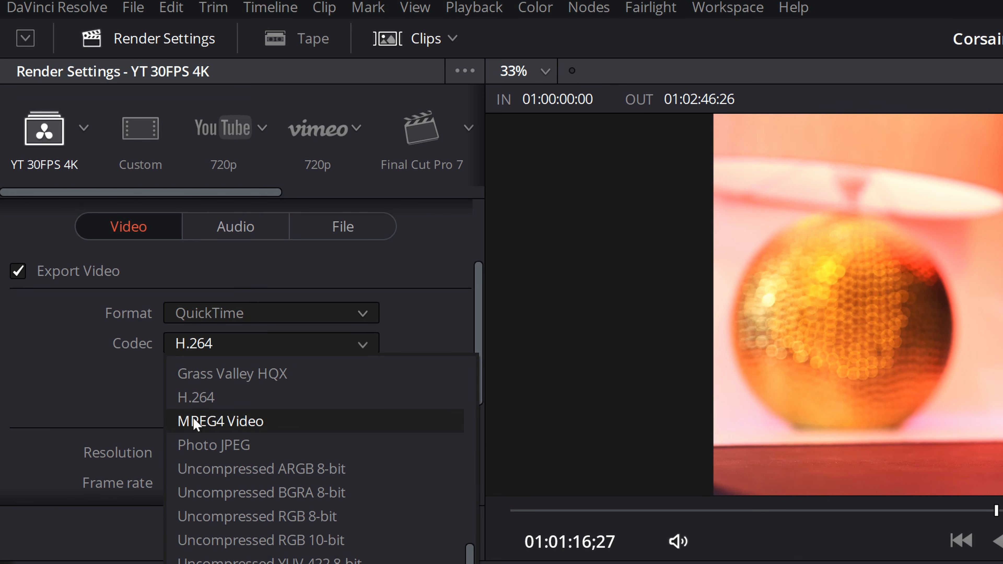
click(6, 371)
- Confirm the frame rate is 29.97 fps and review the remaining video settings
scroll(59, 434, down, 1)
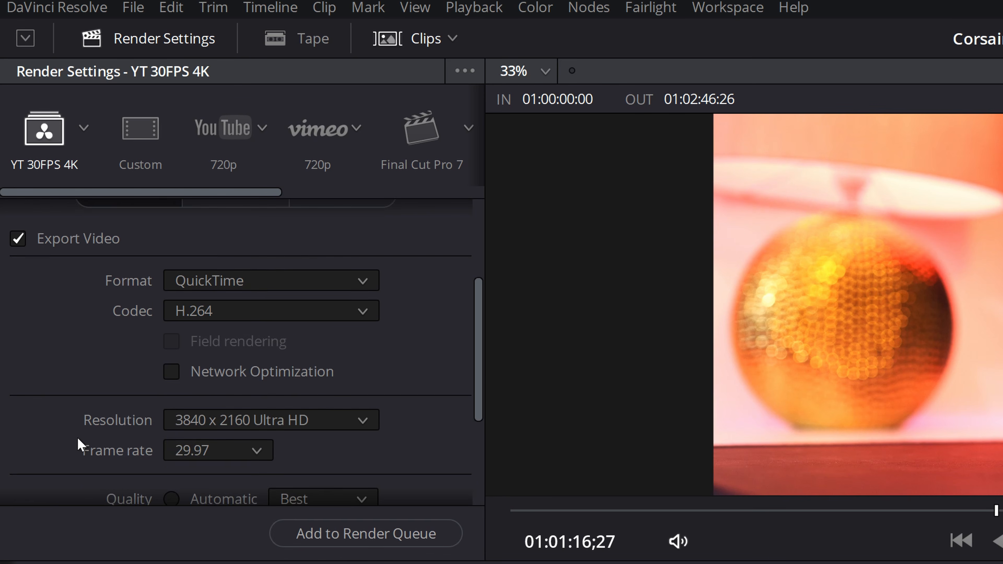
click(235, 458)
click(228, 463)
scroll(355, 455, down, 1)
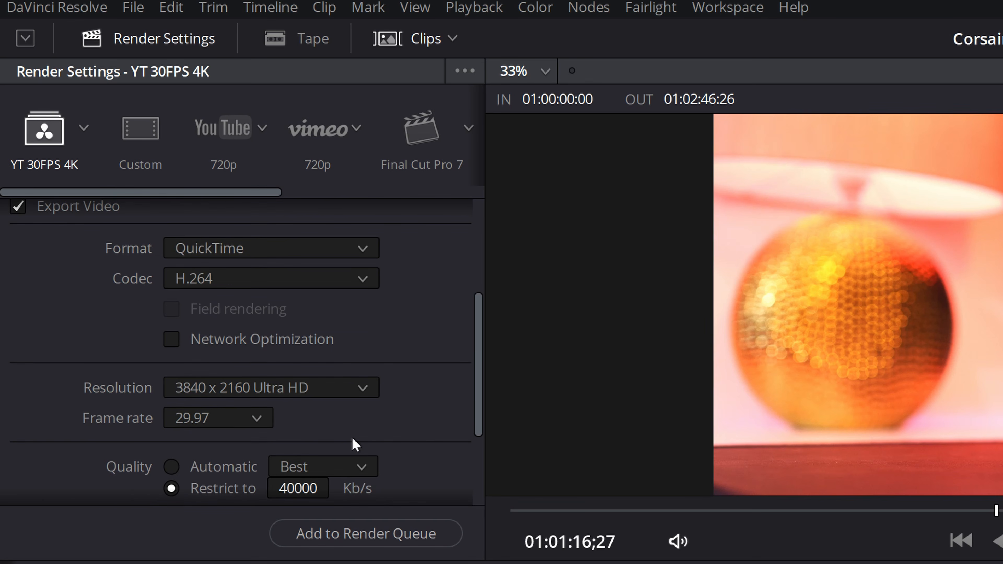
scroll(355, 445, down, 1)
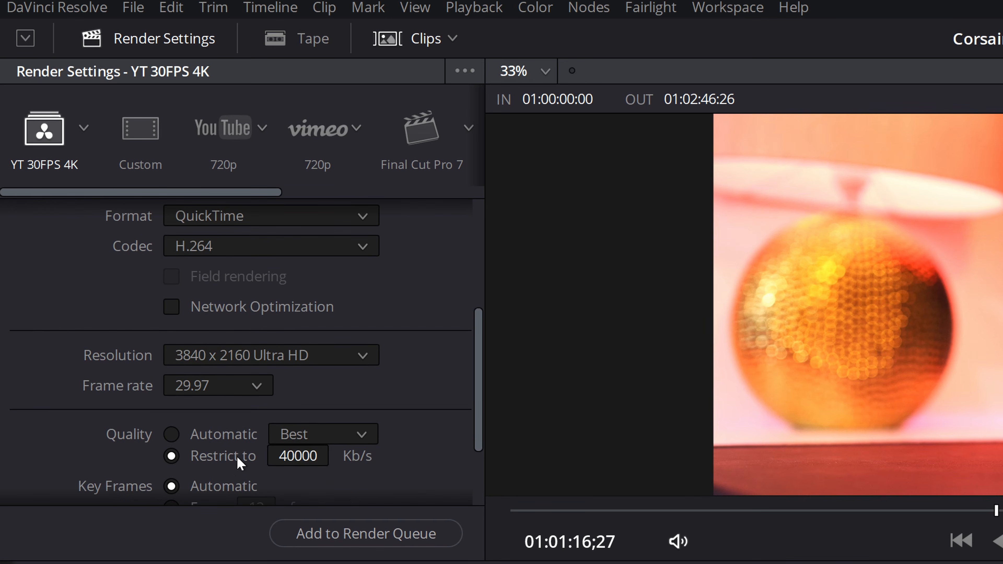
scroll(197, 466, up, 1)
scroll(209, 457, down, 2)
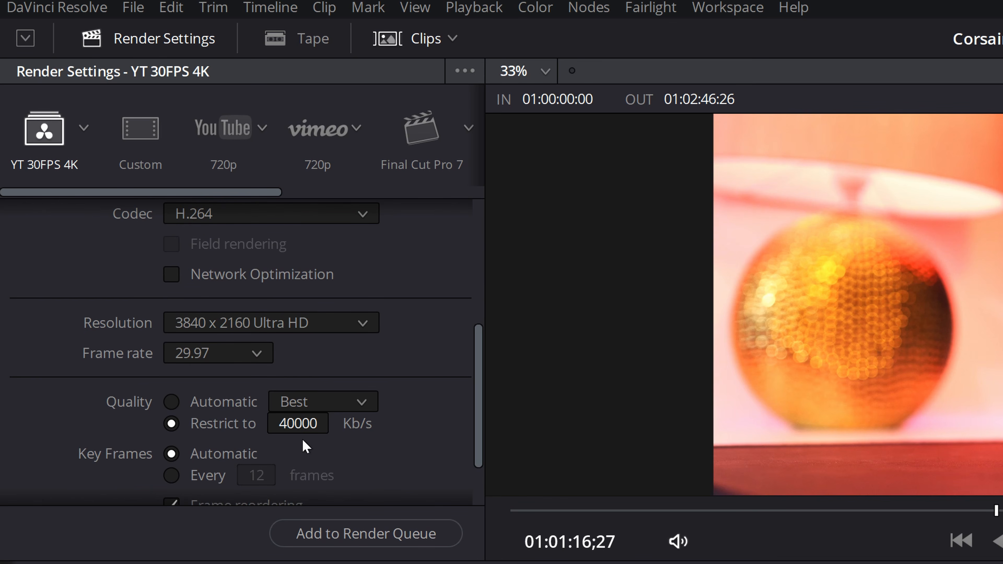
scroll(355, 454, down, 1)
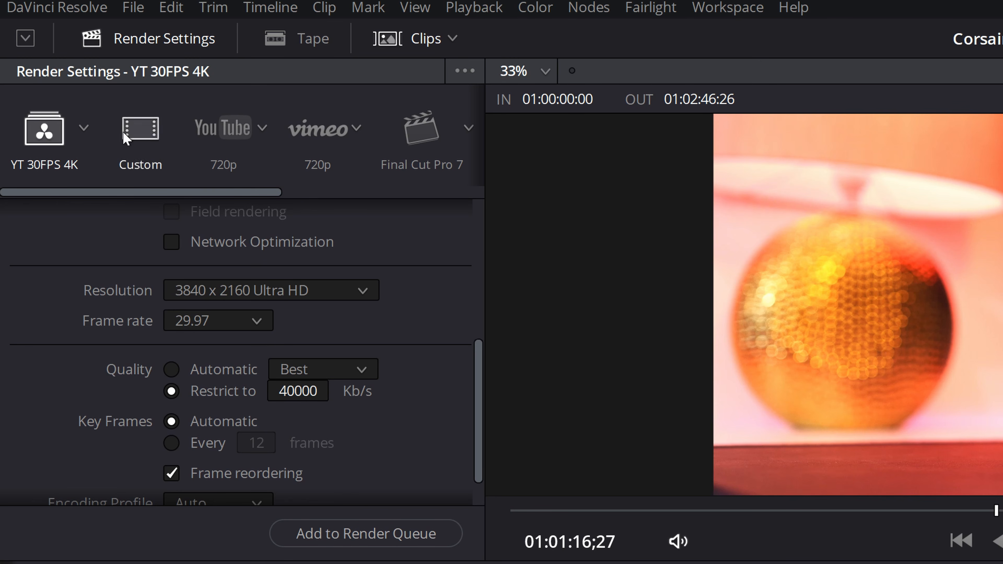
- Switch the YouTube preset from 1080p to 2160p at 3840 x 2160
click(263, 131)
click(217, 188)
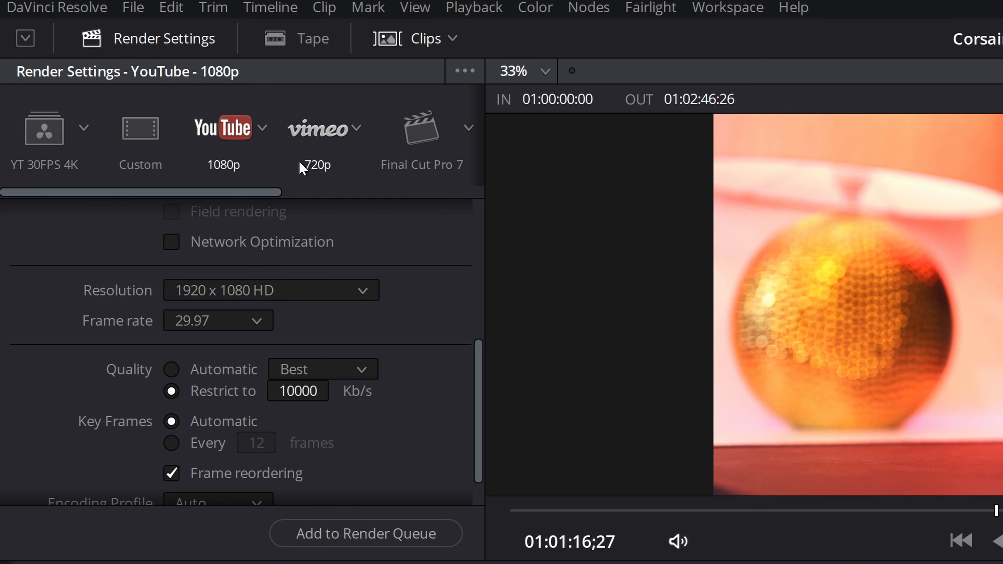
click(262, 134)
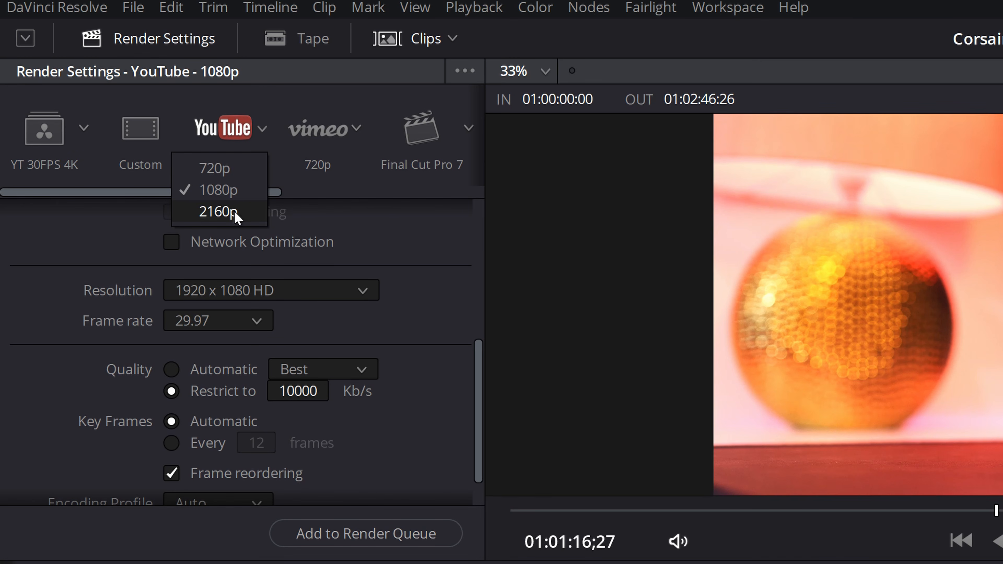
click(233, 211)
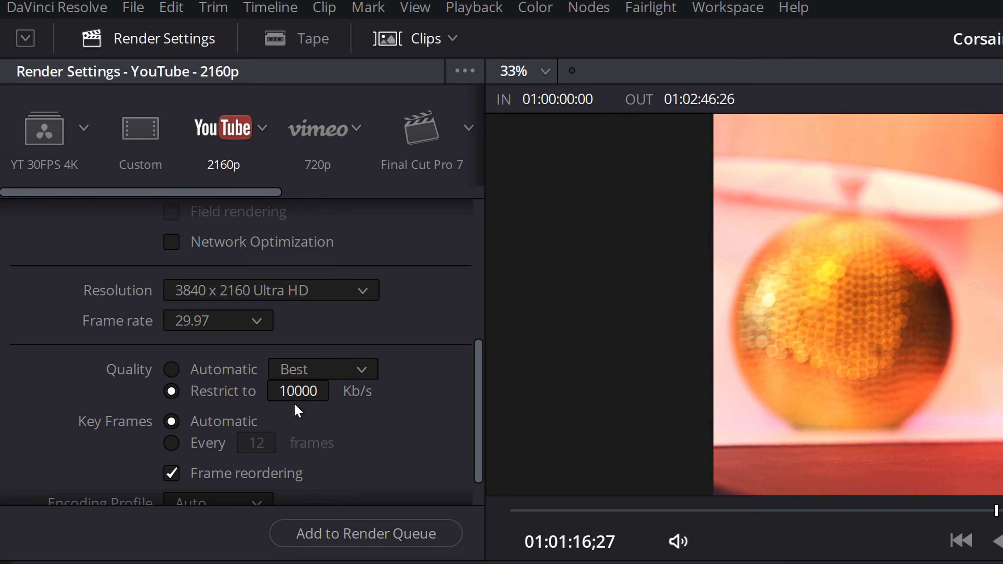
- Restrict the render bitrate to 40000 Kb/s
click(308, 390)
text(40000)
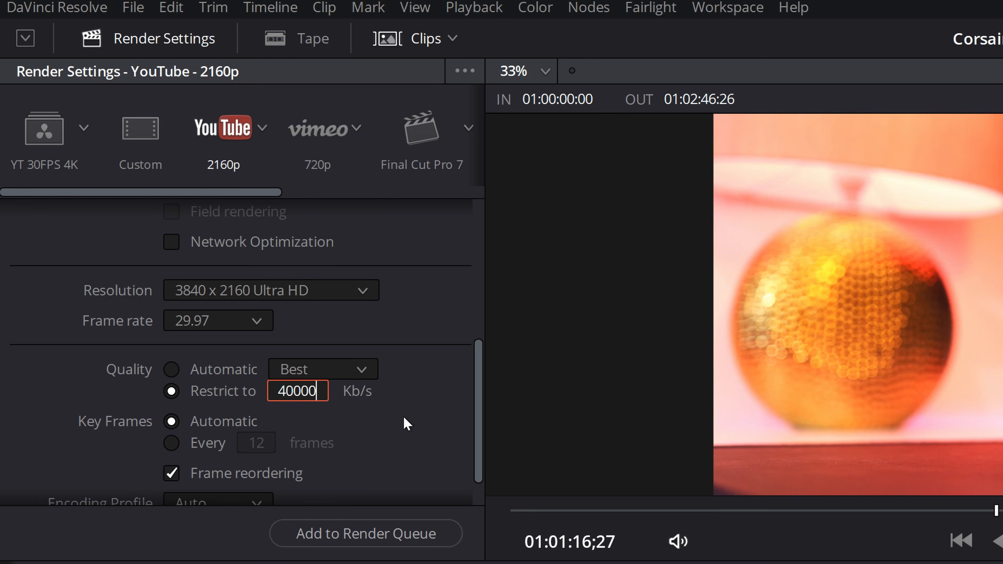
key(Return)
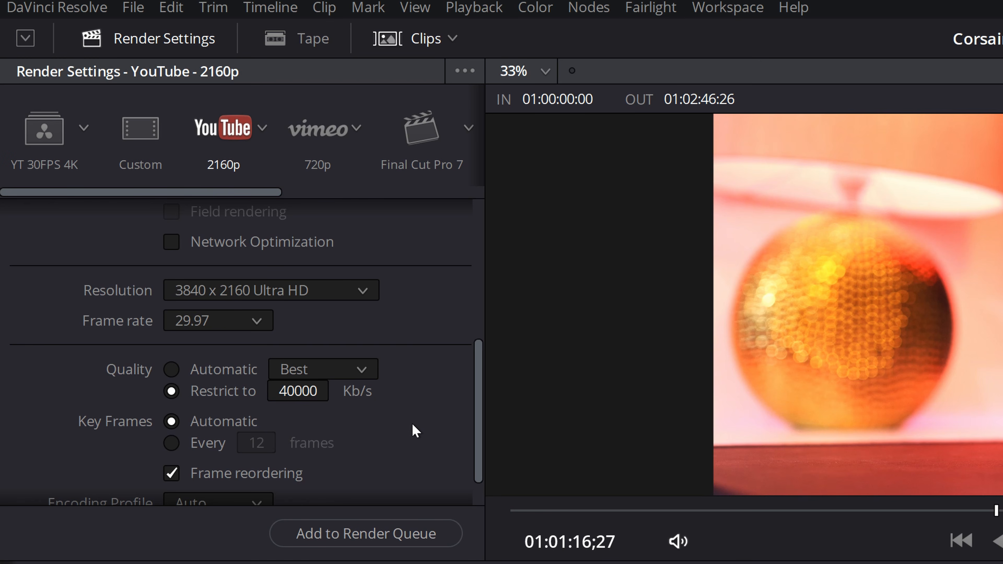
scroll(395, 430, down, 2)
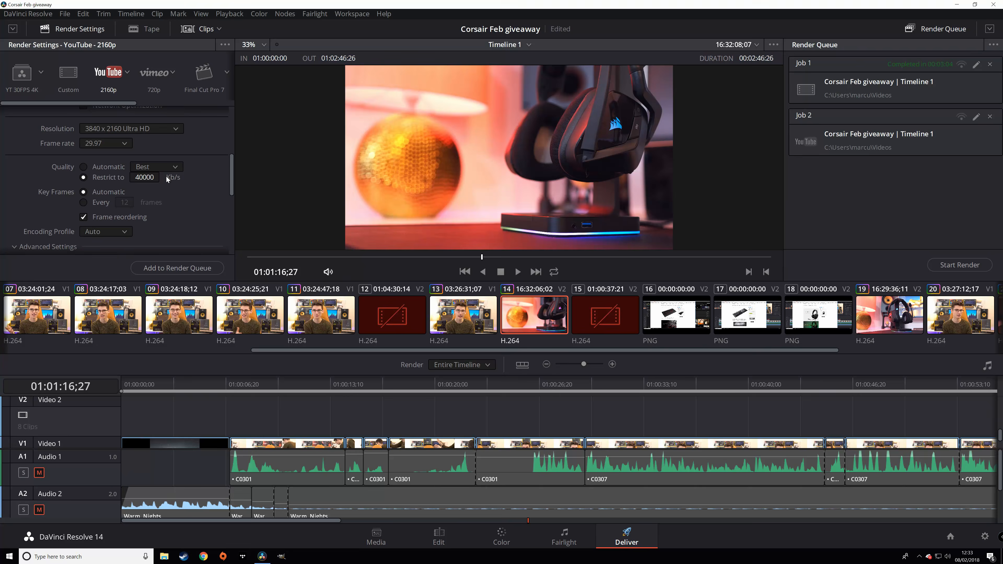
- Queue a third YouTube render job for Timeline 1 and open the finished Job 1's context menu
scroll(349, 346, up, 3)
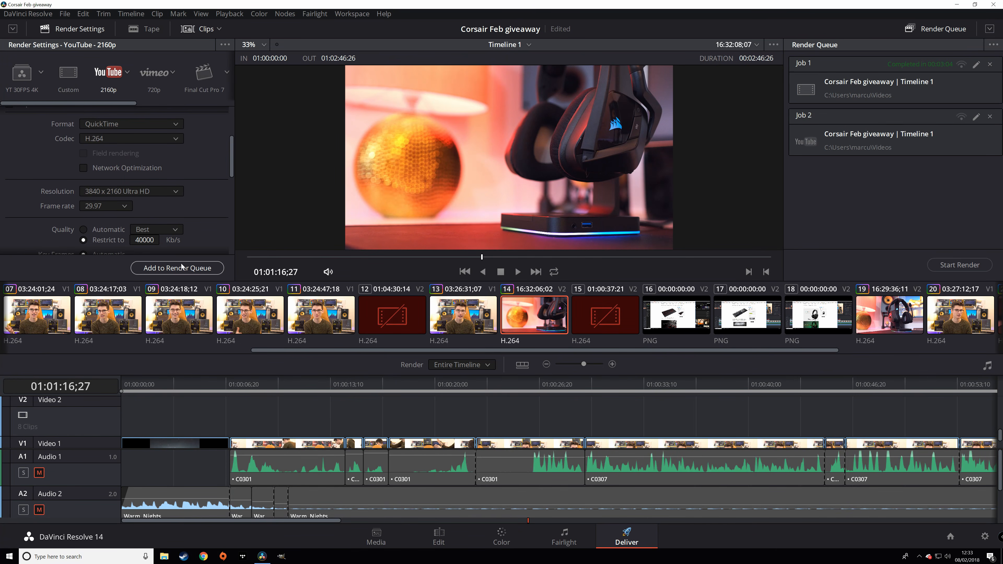
click(178, 268)
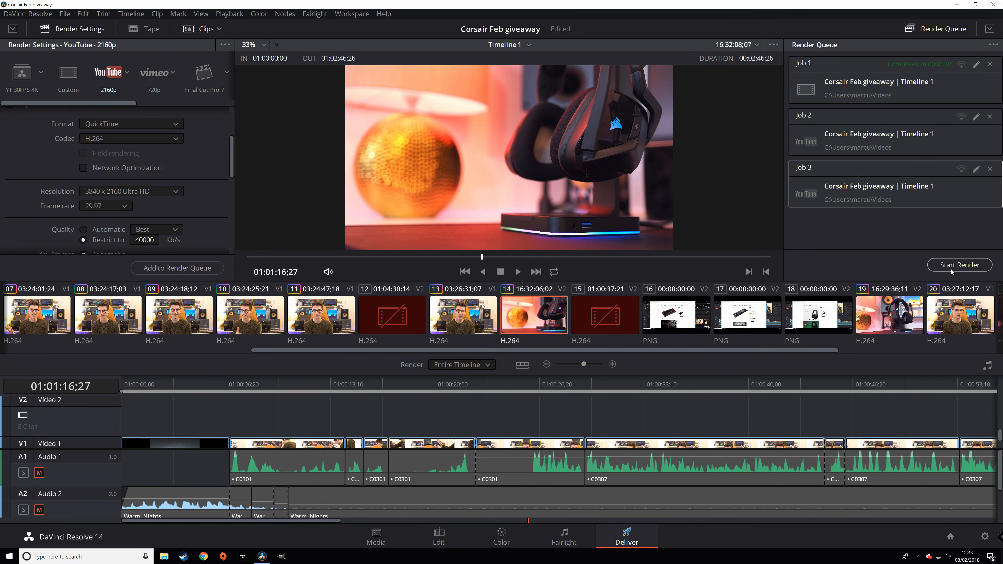
click(916, 237)
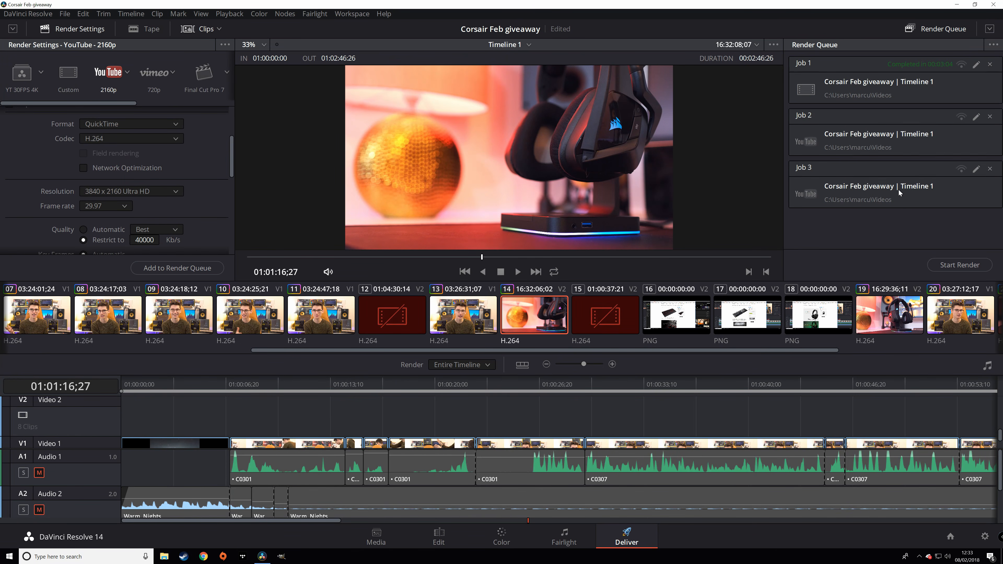
click(891, 95)
right_click(891, 95)
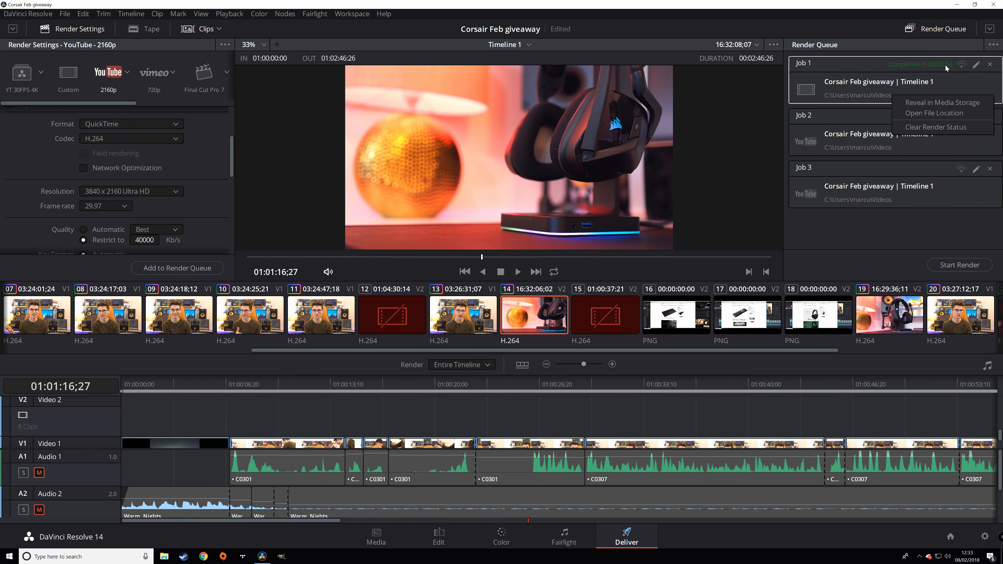
- Open the Resolve Renders folder to check Corsair Giveaway.mov, then return to DaVinci Resolve
click(955, 114)
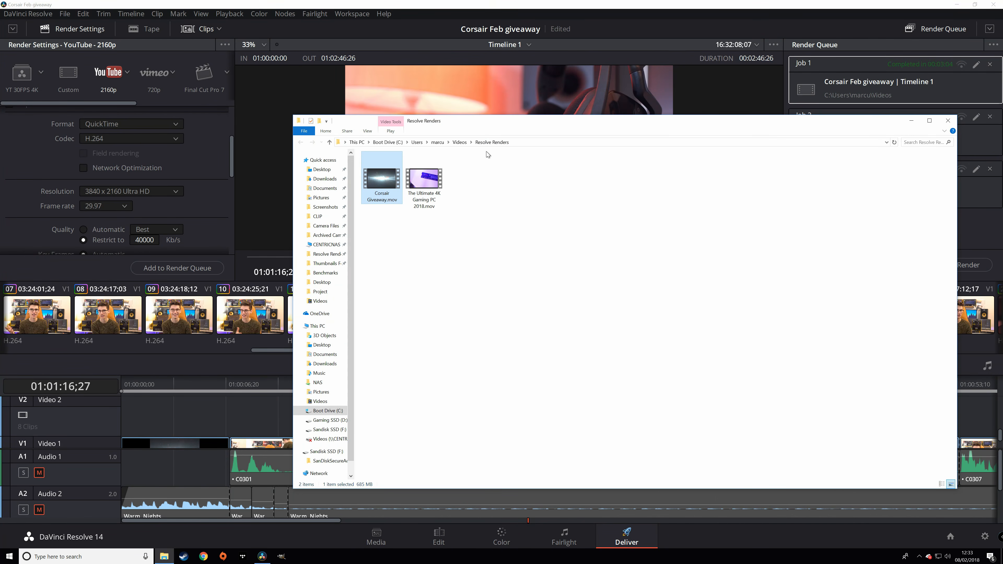
mouse_move(420, 200)
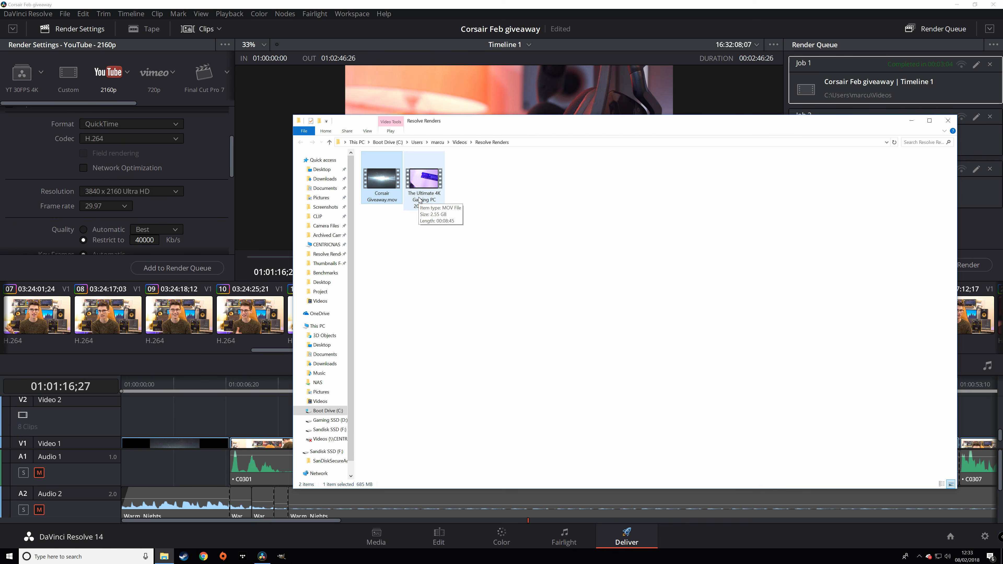
click(367, 6)
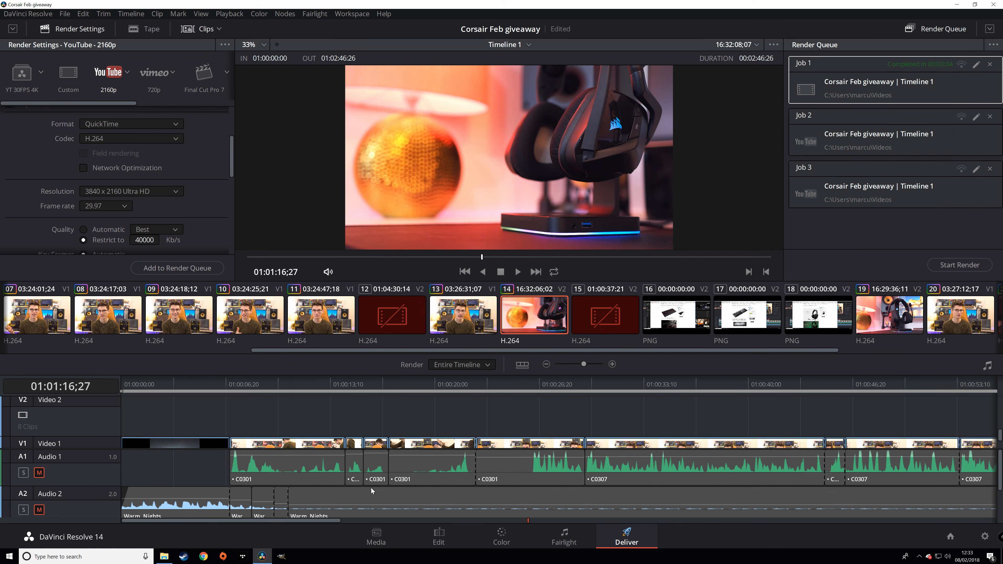
- On the Edit page, position the timeline playhead at 01:00:10;20
click(439, 538)
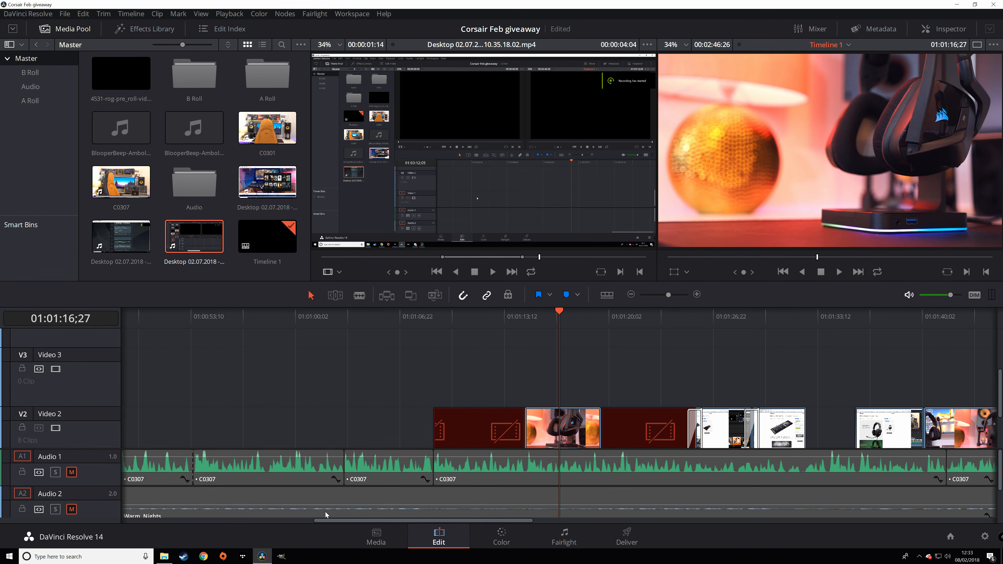
drag(342, 521, 91, 490)
scroll(240, 391, down, 3)
click(275, 322)
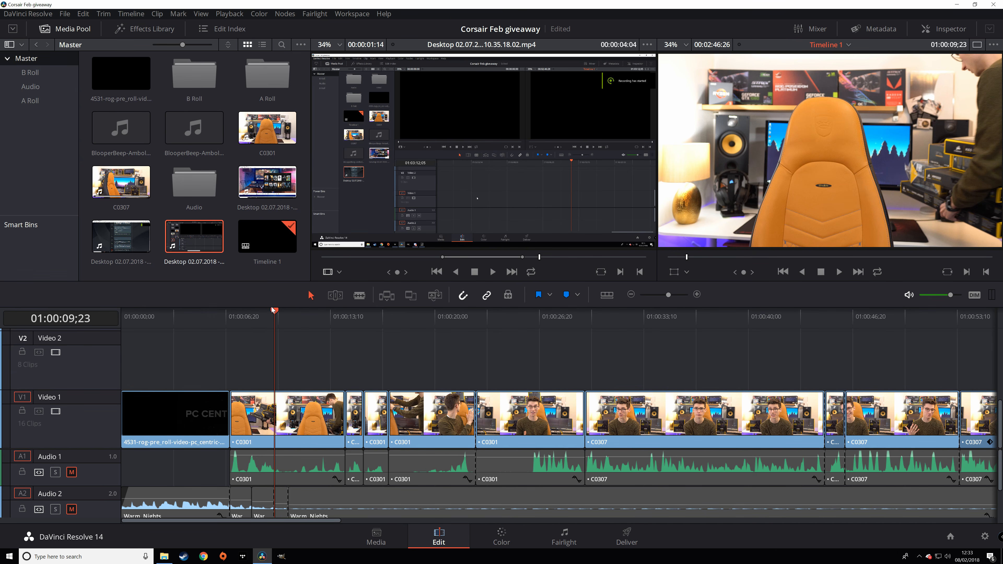
drag(272, 325, 289, 326)
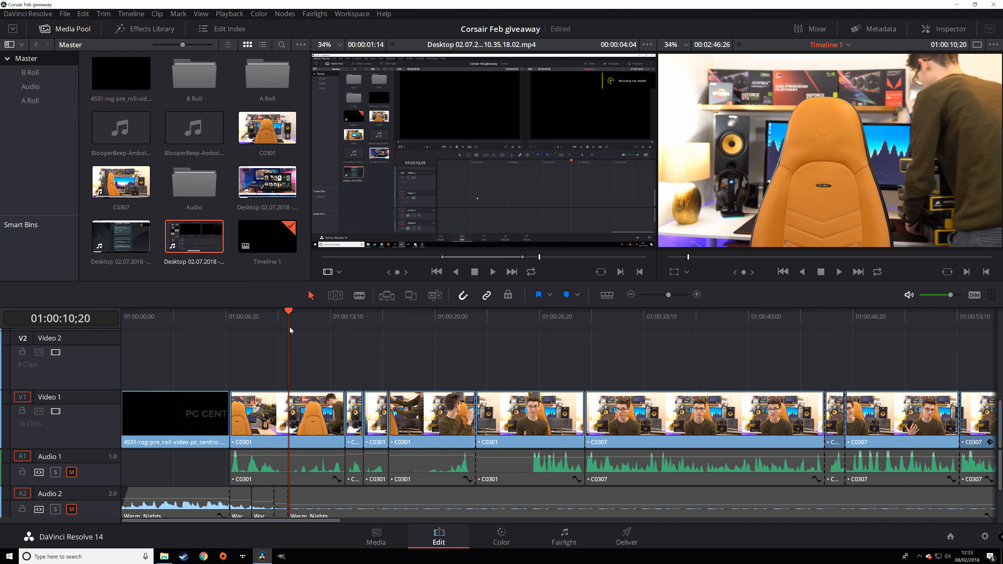
- Mark in and out points on C0301 and insert that video-only section into the timeline
click(267, 128)
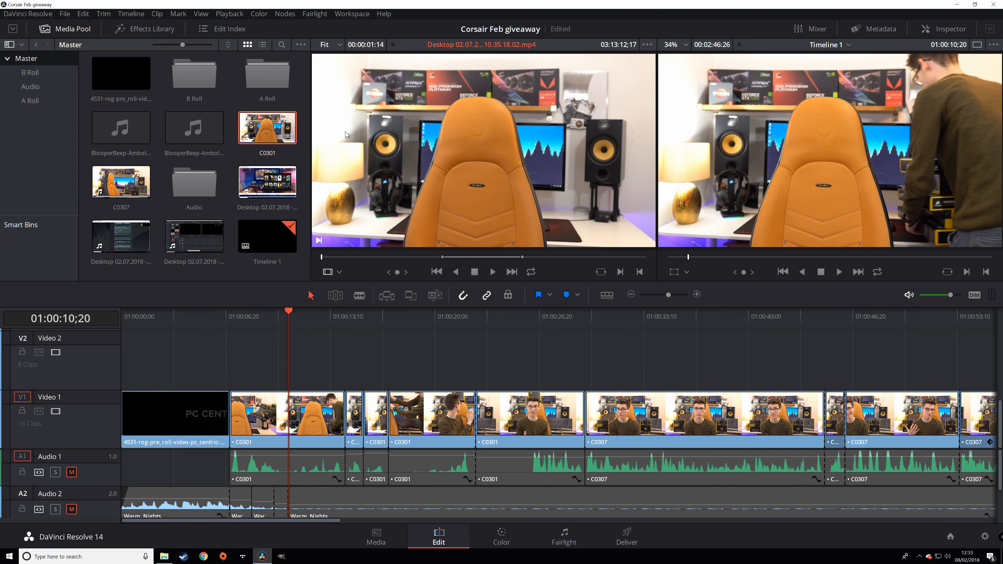
click(414, 256)
key(i)
click(436, 257)
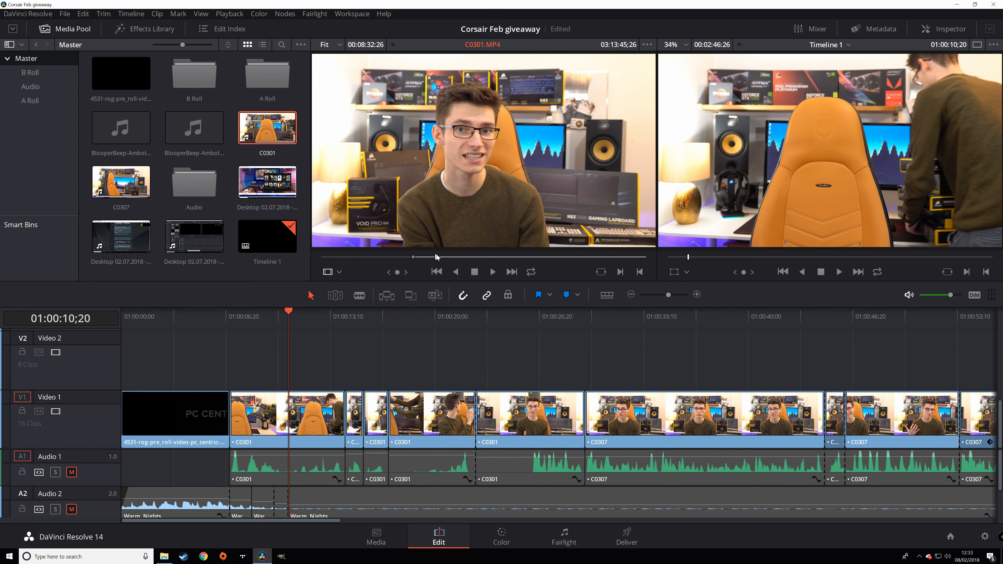
key(o)
mouse_move(468, 237)
drag(468, 239, 400, 200)
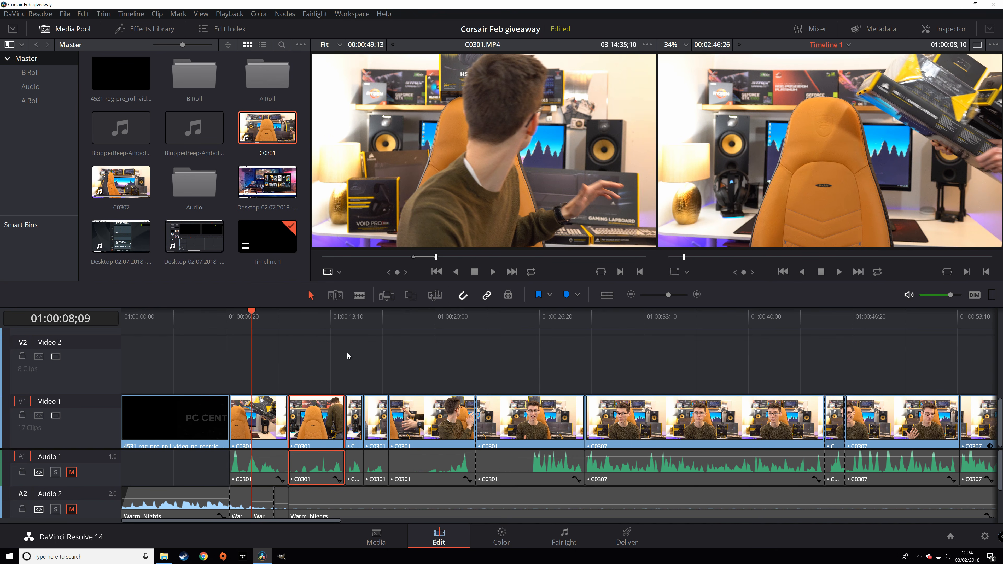
- Scroll right along the 17-clip timeline to review the inserted C0301 shot
drag(293, 523, 354, 521)
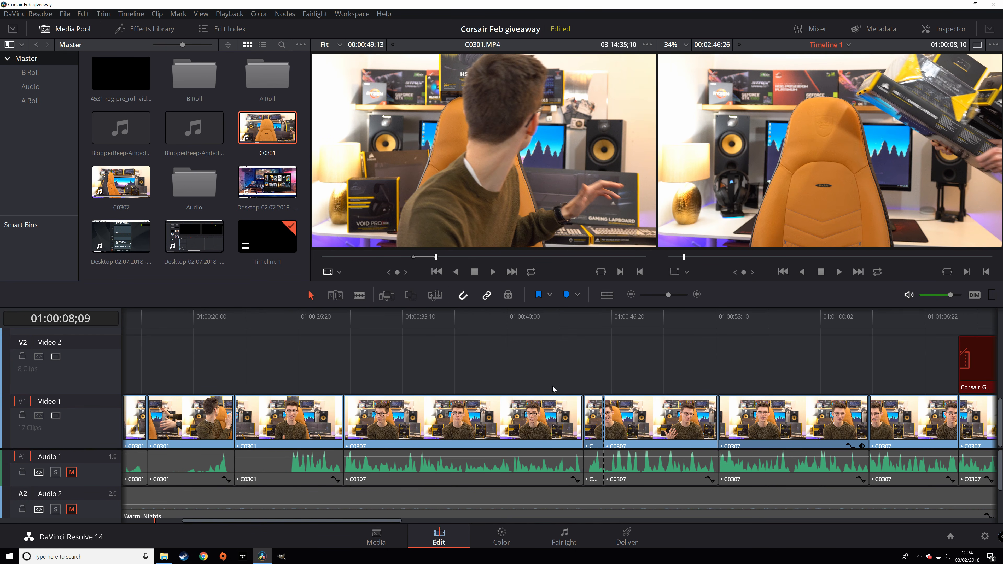
scroll(792, 356, right, 5)
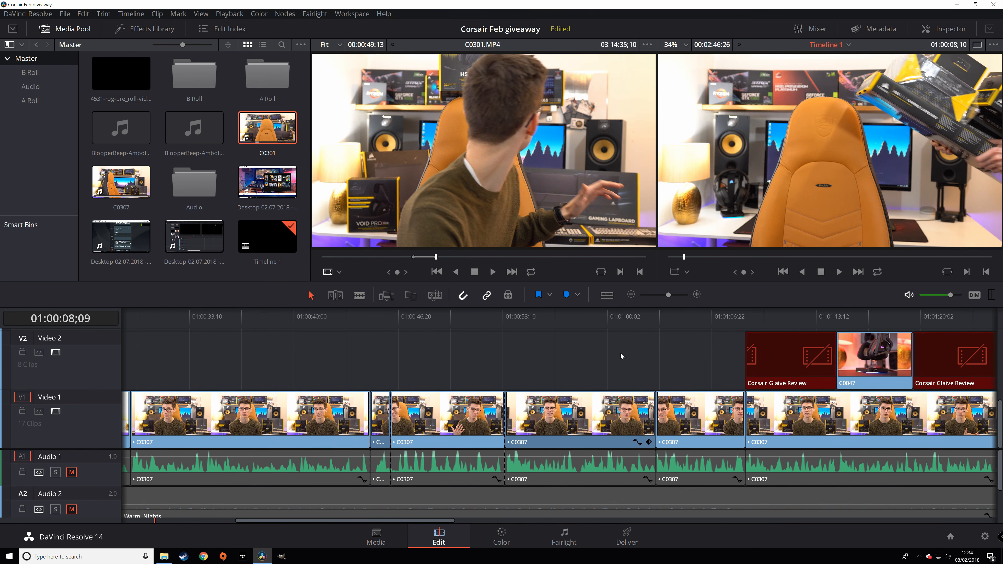
scroll(413, 353, right, 1)
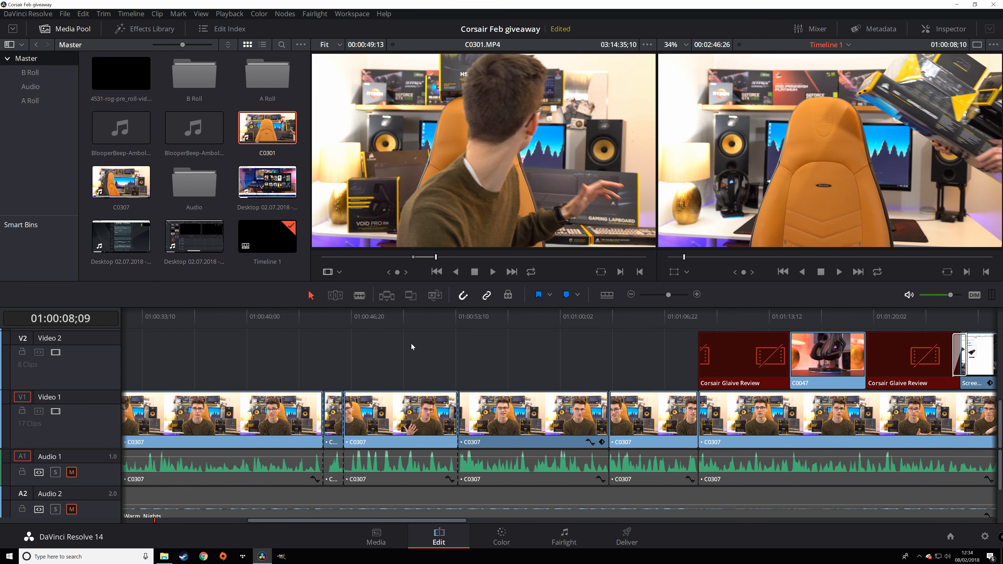
scroll(492, 356, right, 8)
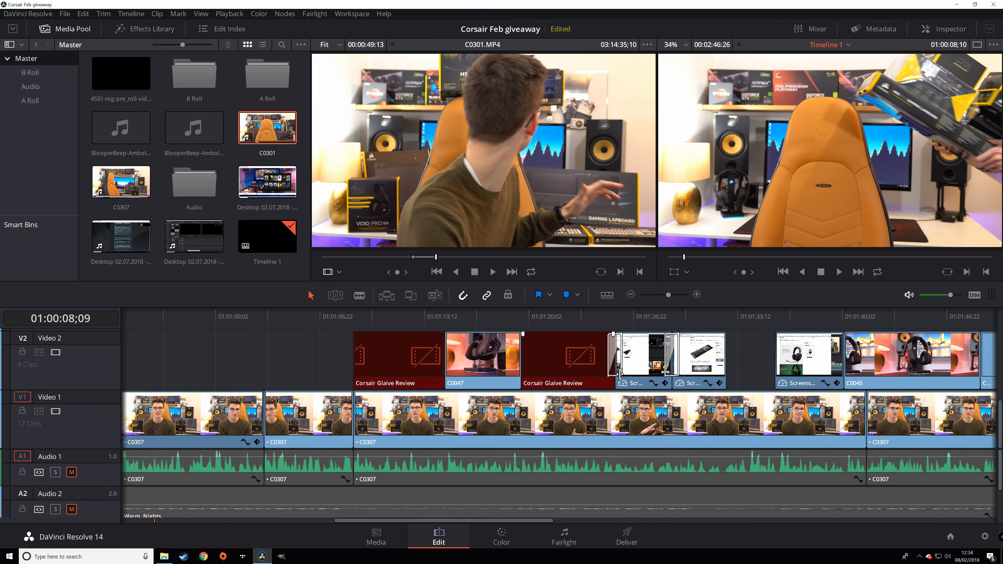
scroll(343, 344, right, 9)
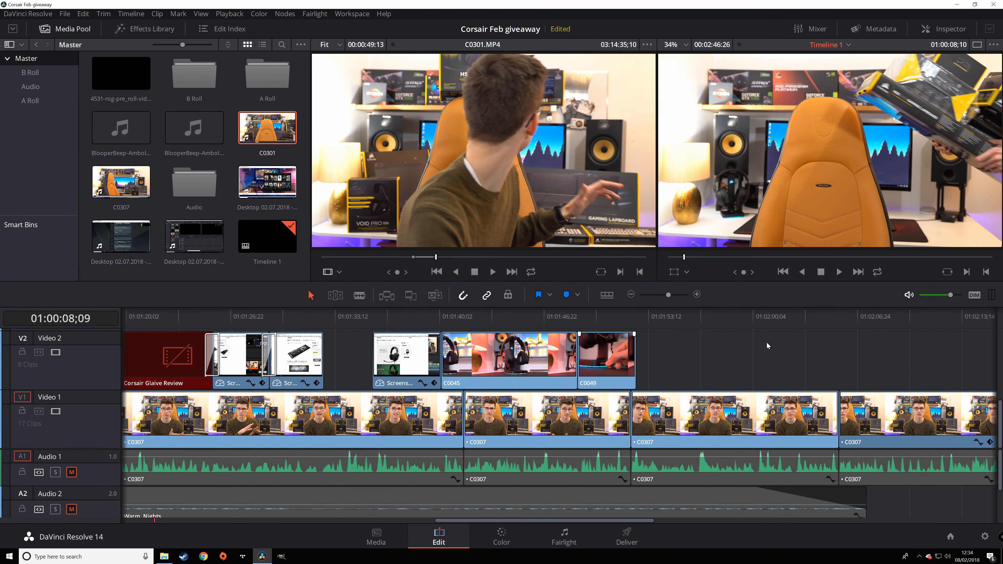
scroll(719, 342, right, 3)
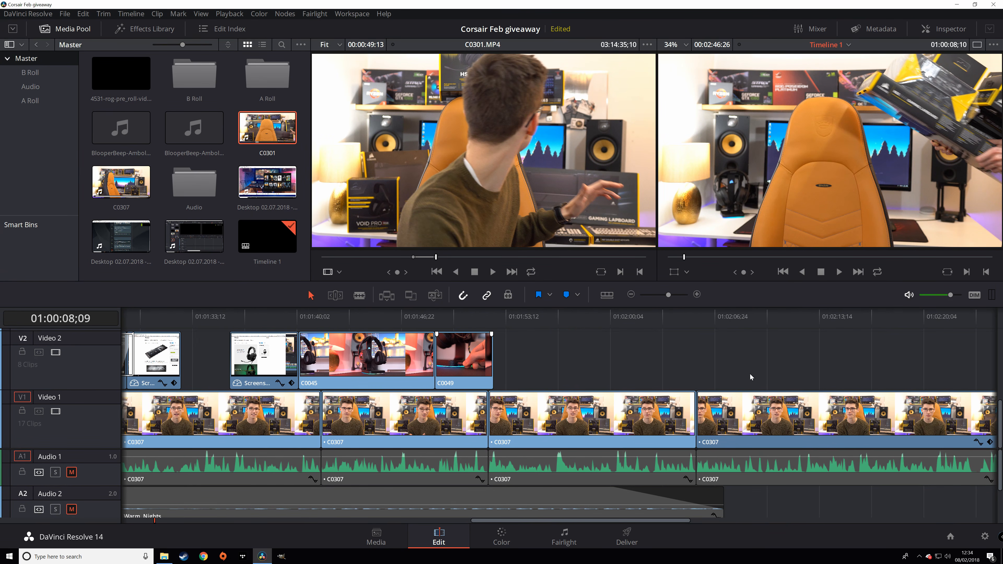